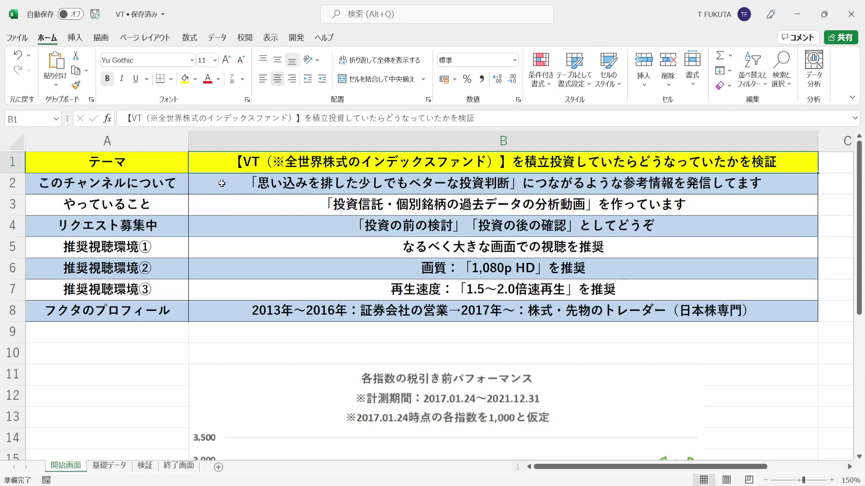
# - Review the channel notes in rows 2 to 8 of the 開始画面 sheet and the index performance chart below them
pyautogui.click(222, 183)
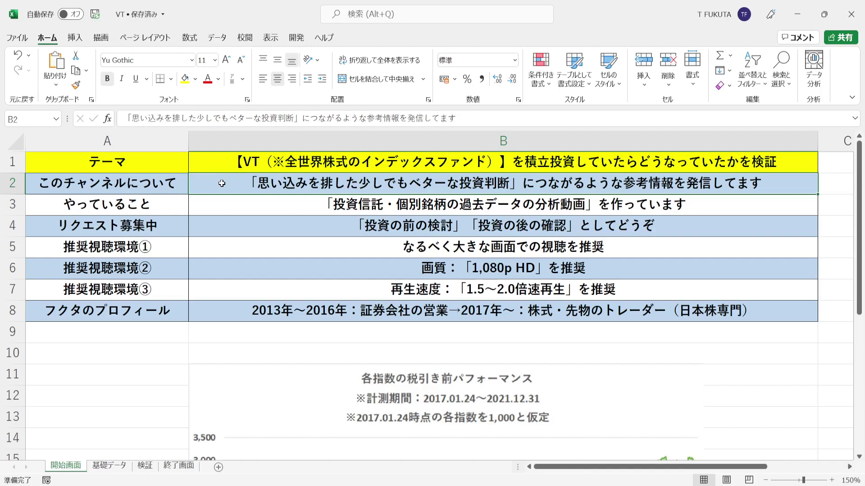
pyautogui.click(231, 204)
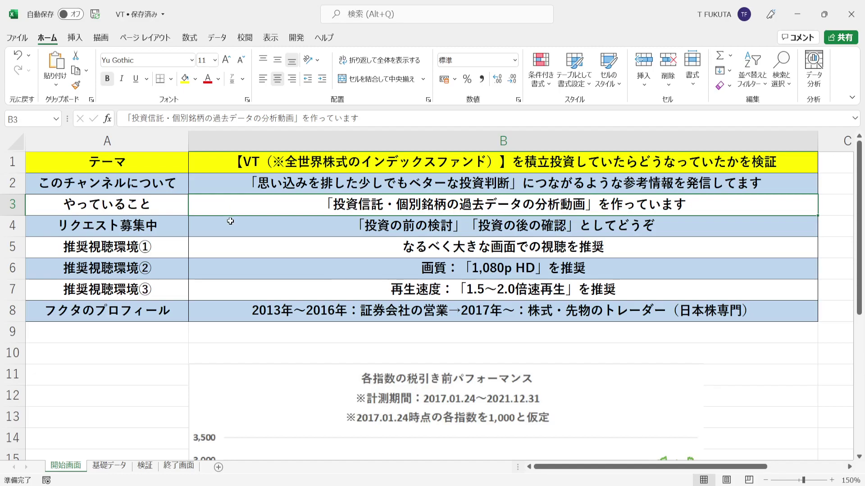
pyautogui.click(229, 222)
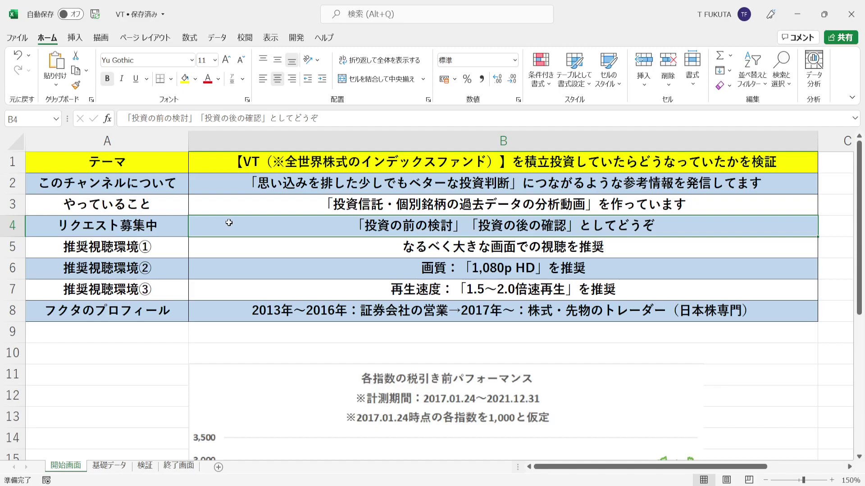
pyautogui.moveTo(245, 245); pyautogui.dragTo(252, 286)
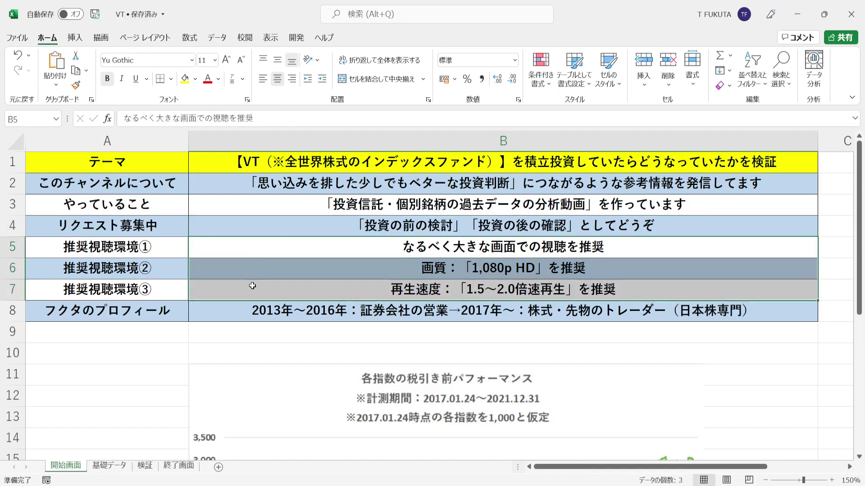
pyautogui.click(274, 249)
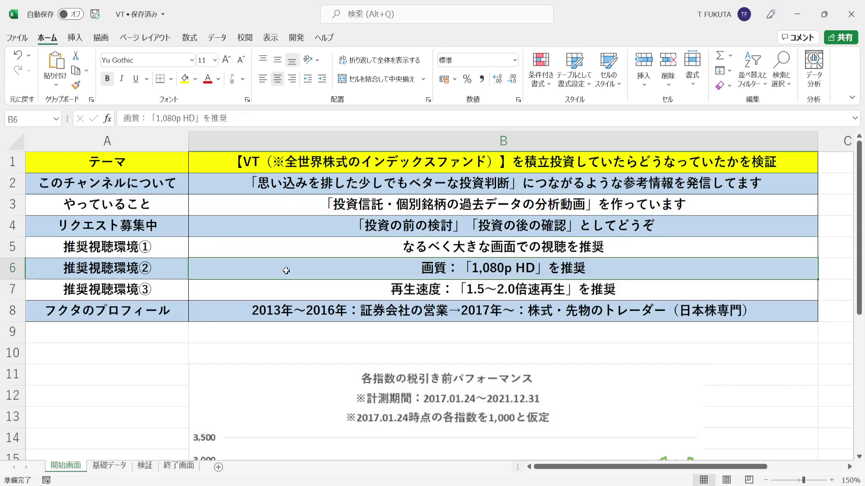
pyautogui.click(280, 286)
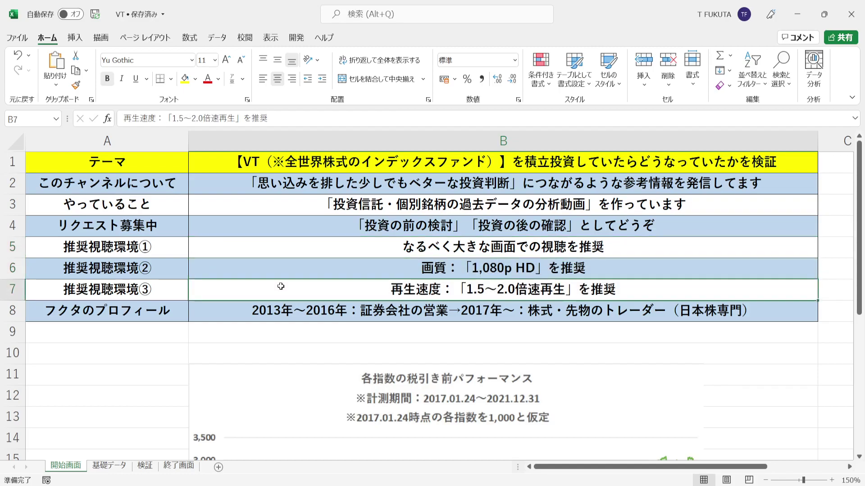
pyautogui.click(227, 308)
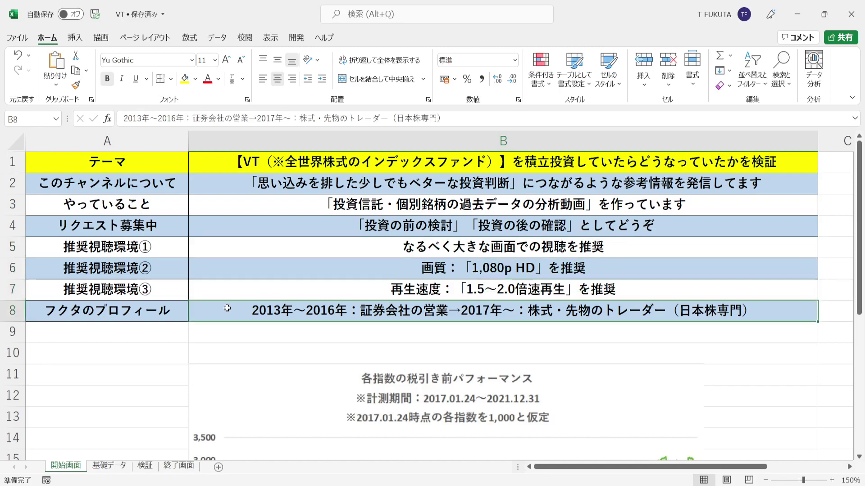
pyautogui.click(115, 335)
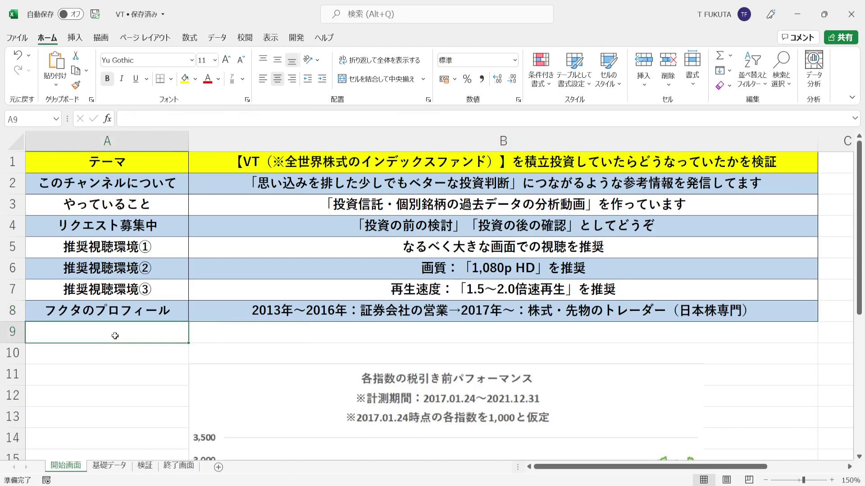
pyautogui.hotkey('ctrl', 'Down')
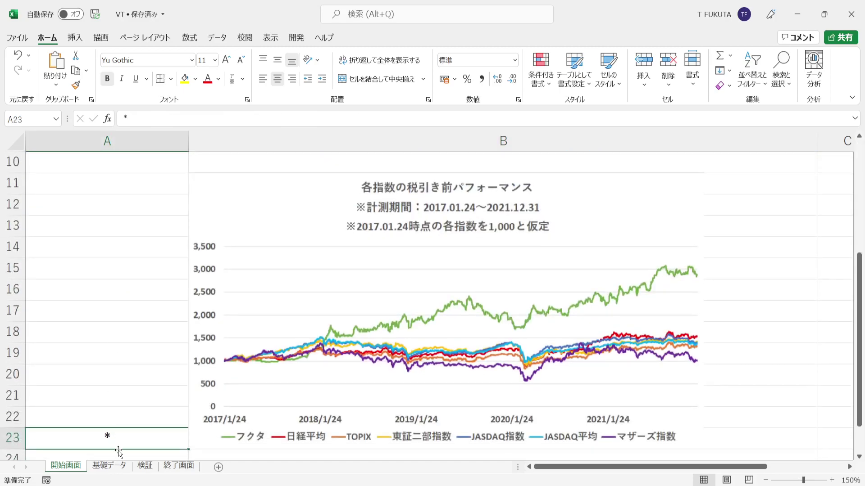
# - Open the 基礎データ sheet and go through the fund's name, inception date, investment target, redemption date and trust fee
pyautogui.click(118, 468)
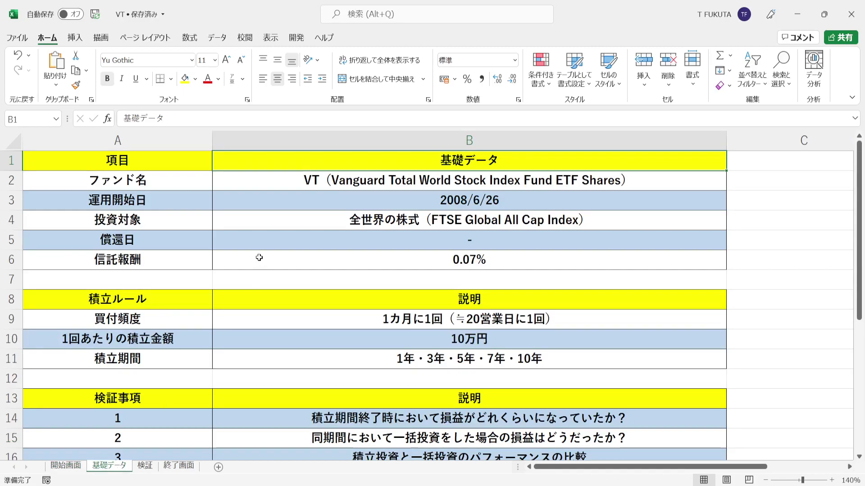
pyautogui.click(248, 184)
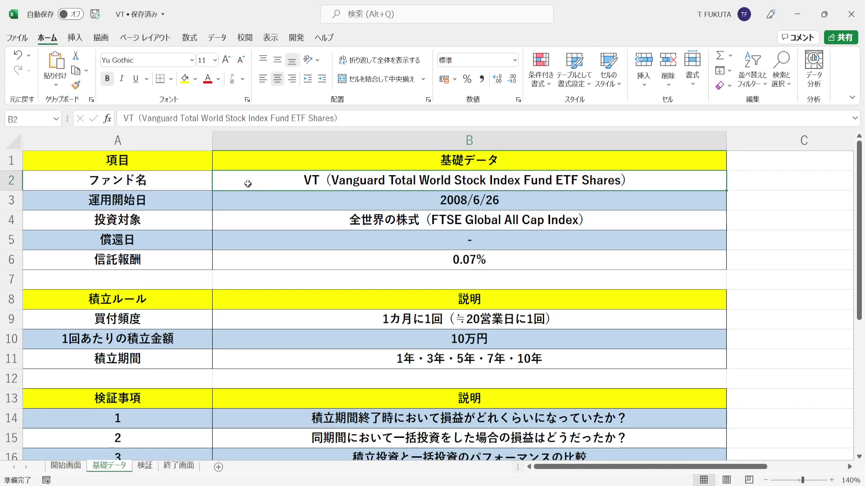
pyautogui.click(261, 206)
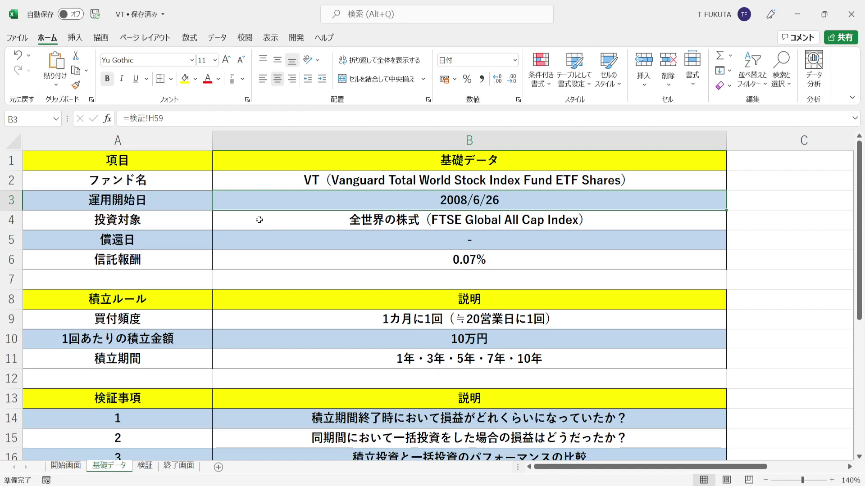
pyautogui.click(259, 220)
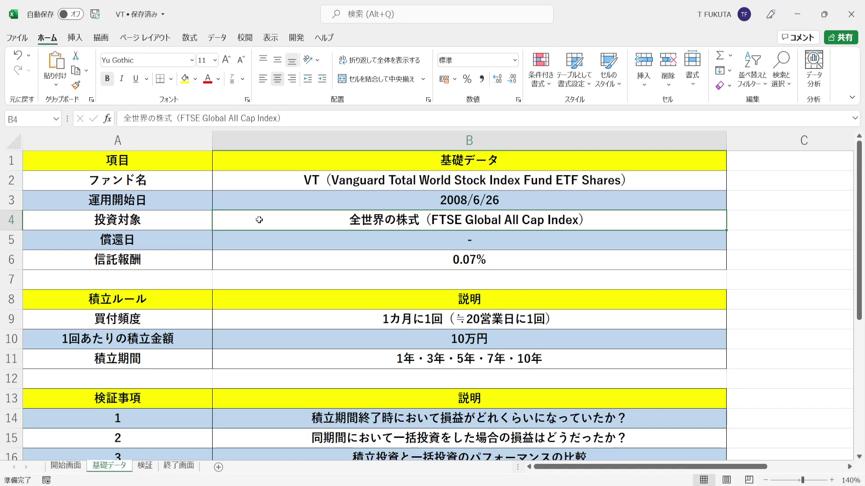
pyautogui.click(272, 236)
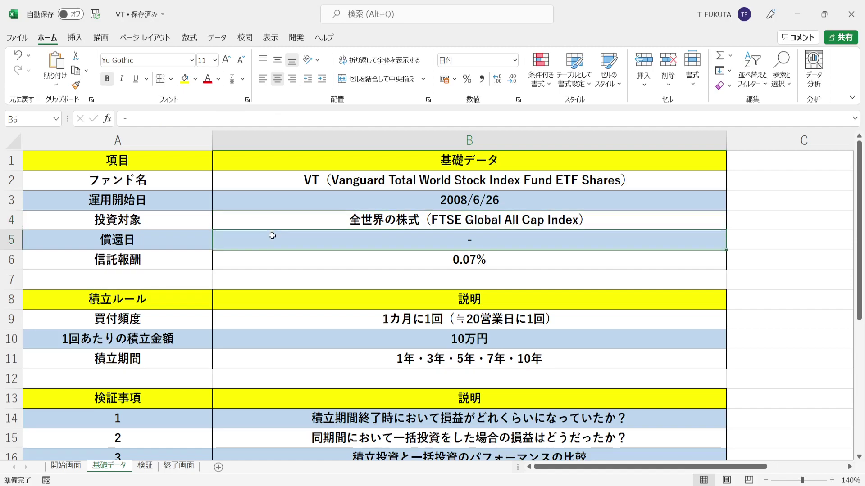
pyautogui.click(285, 256)
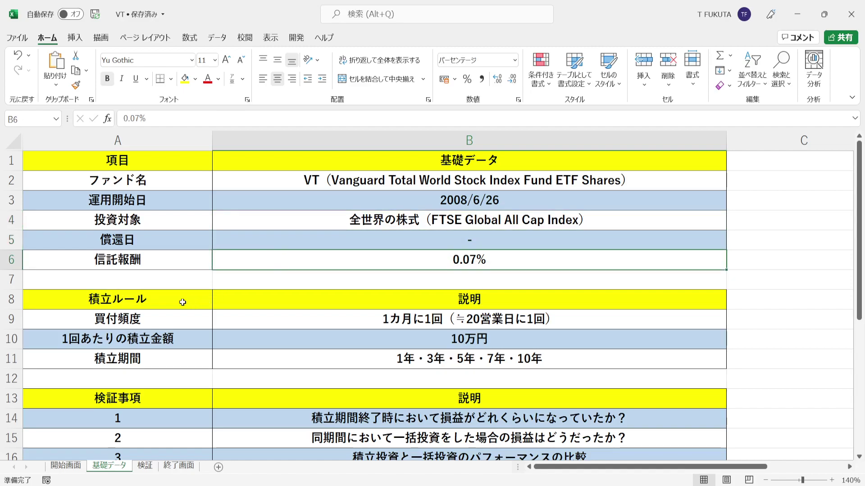
# - Go through the 積立ルール table: purchase frequency, amount per purchase and accumulation periods
pyautogui.click(182, 317)
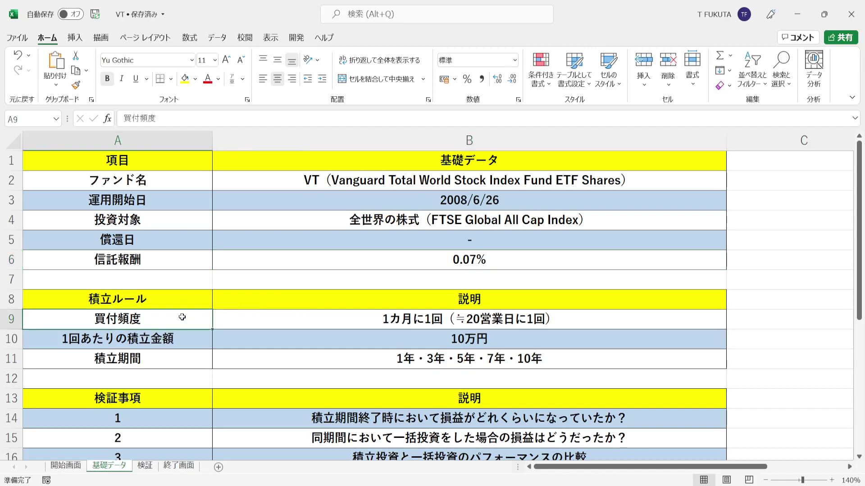
pyautogui.click(256, 319)
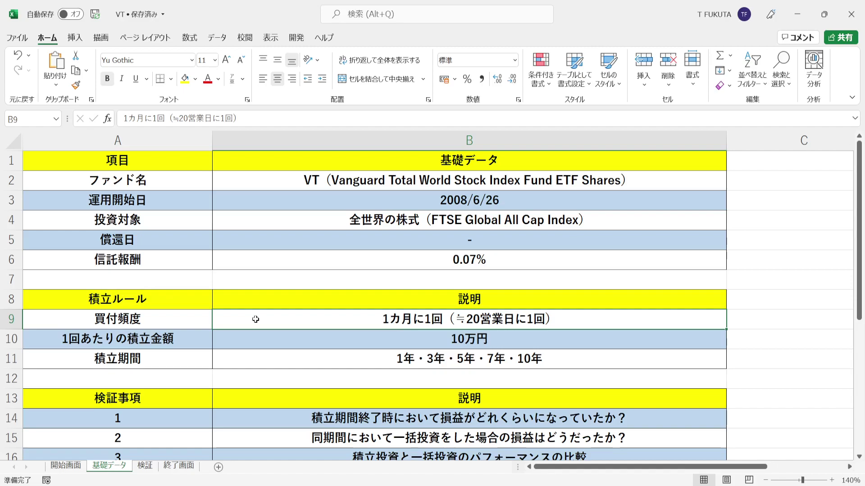
pyautogui.click(200, 341)
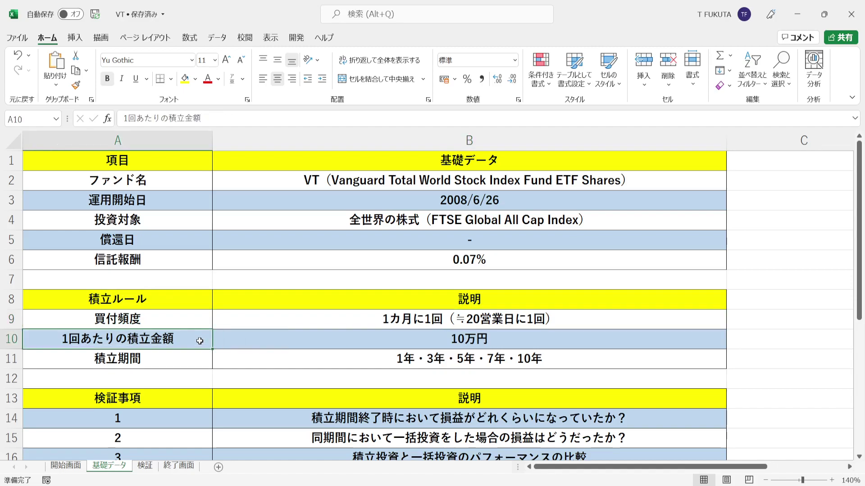
pyautogui.click(287, 336)
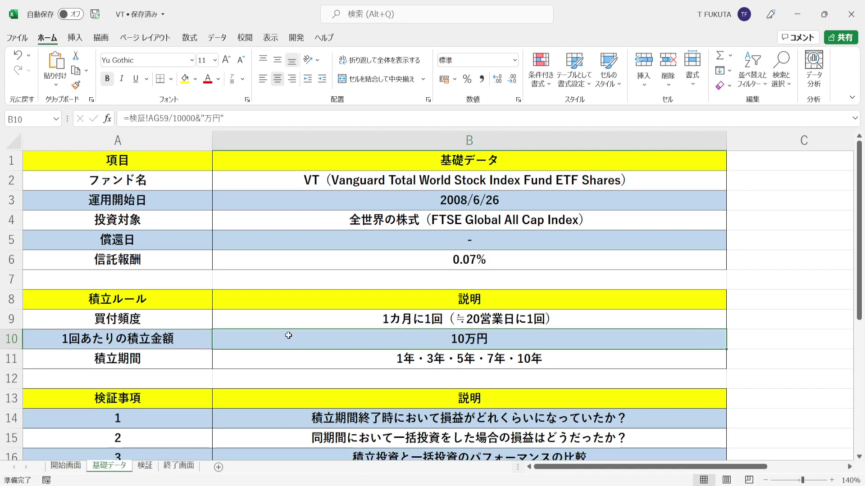
pyautogui.click(186, 361)
pyautogui.click(269, 362)
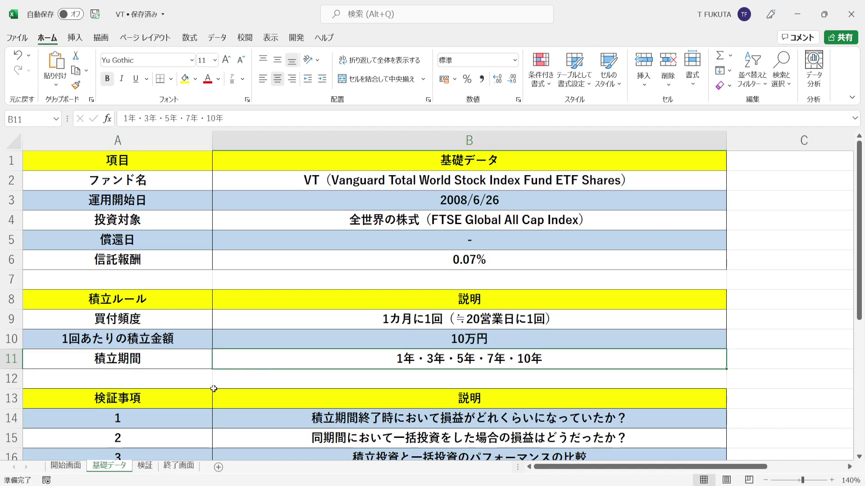
# - Examine the three questions in the 検証事項 table and the verification period in row 17
pyautogui.press('Left')
pyautogui.press('Down')
pyautogui.press('Down')
pyautogui.press('Down')
pyautogui.press('Down')
pyautogui.press('Down')
pyautogui.press('Down')
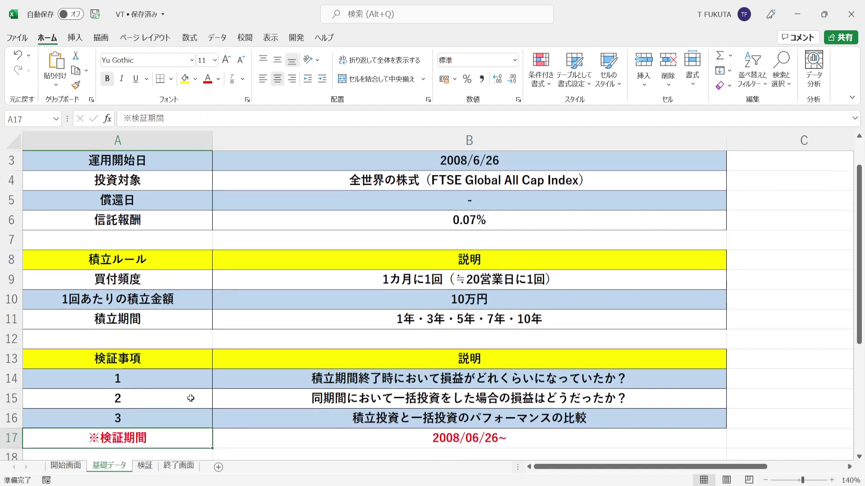
pyautogui.press('Down')
pyautogui.press('Down')
pyautogui.click(181, 340)
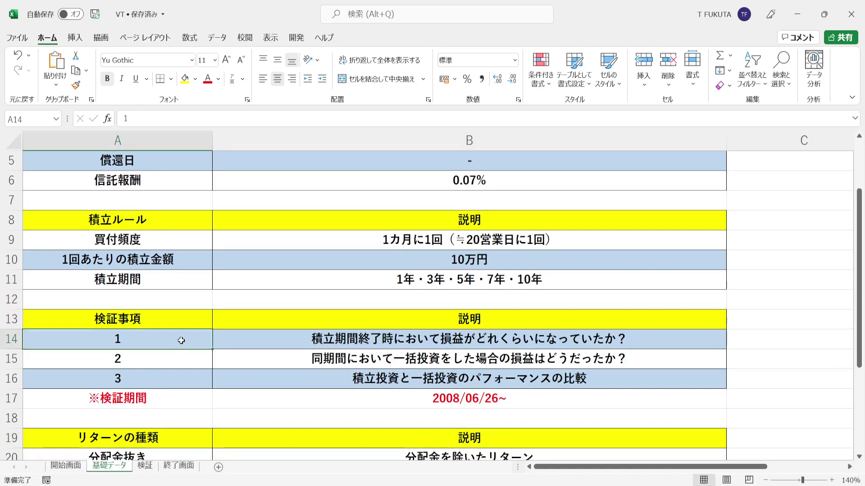
pyautogui.click(252, 339)
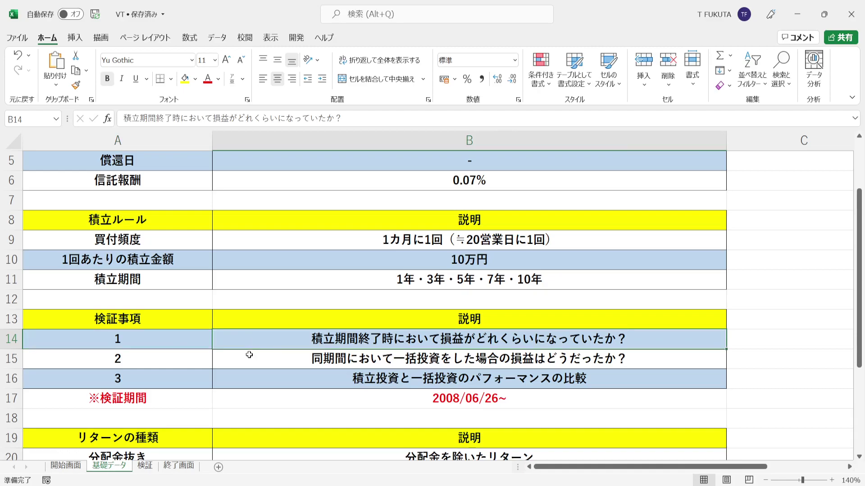
pyautogui.click(247, 357)
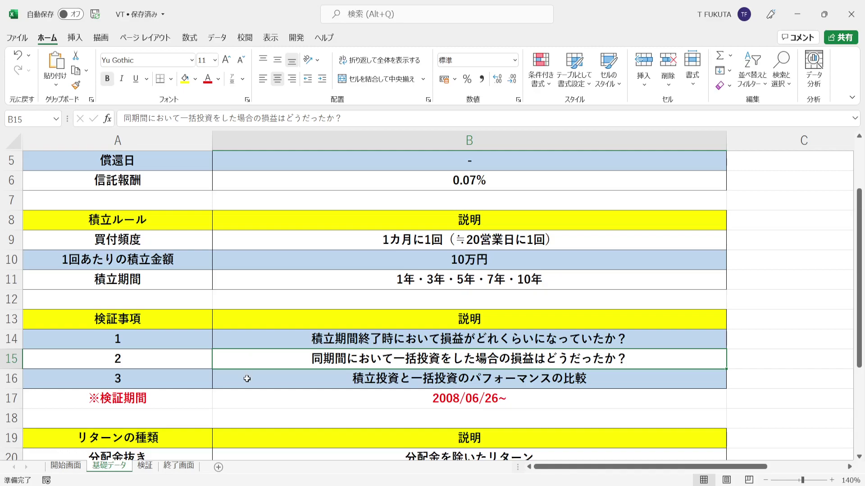
pyautogui.click(247, 379)
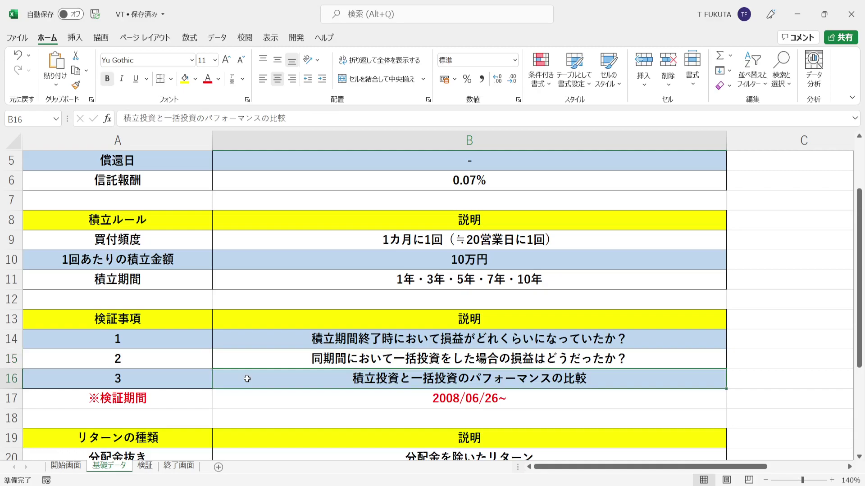
pyautogui.click(170, 396)
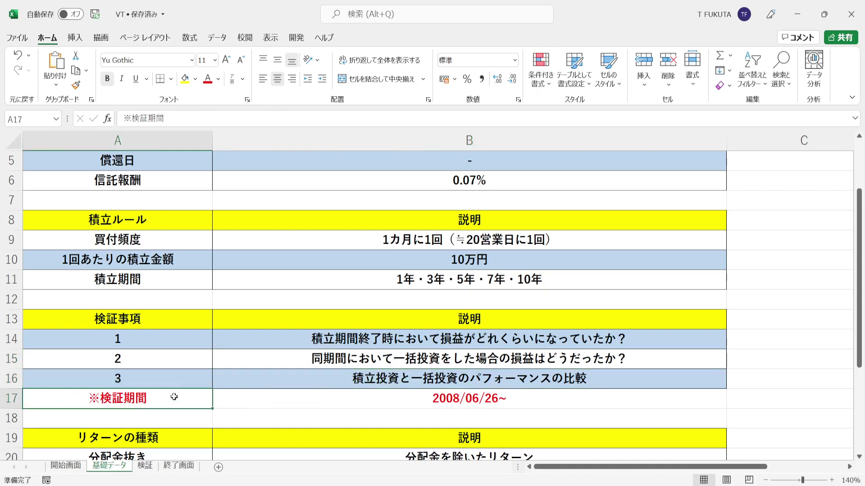
pyautogui.click(280, 399)
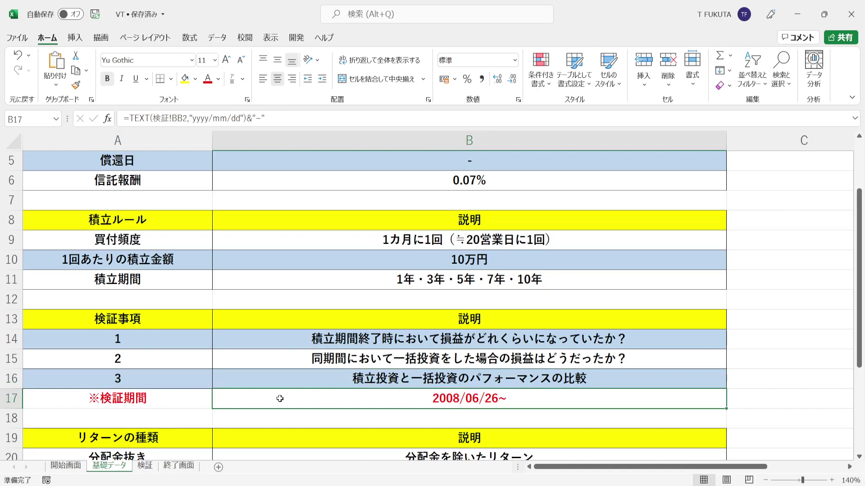
# - Examine the リターンの種類 table, highlighting rows 20 to 22 and selecting the 分配金込み row
pyautogui.press('Down')
pyautogui.press('Down')
pyautogui.press('Down')
pyautogui.press('Down')
pyautogui.press('Down')
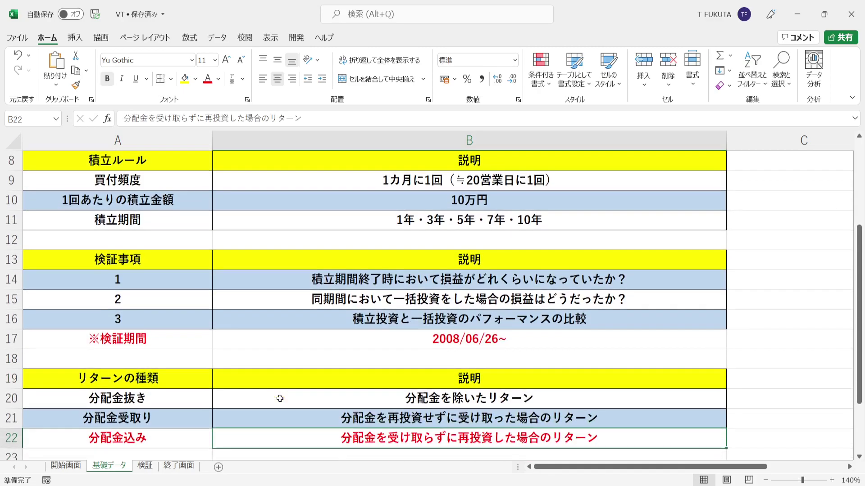
pyautogui.moveTo(157, 398); pyautogui.dragTo(788, 439)
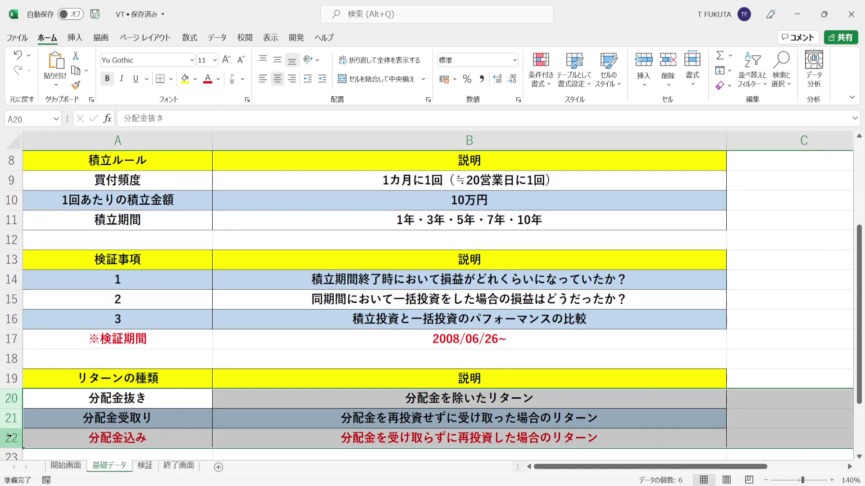
pyautogui.click(264, 441)
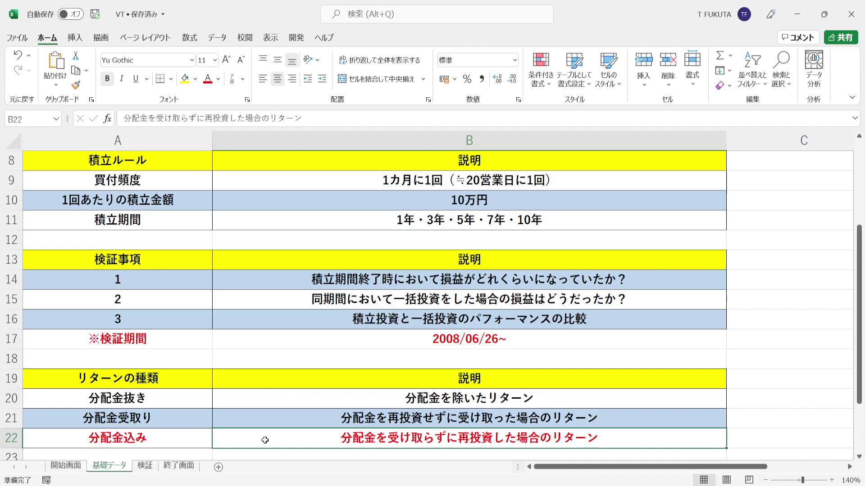
pyautogui.click(190, 435)
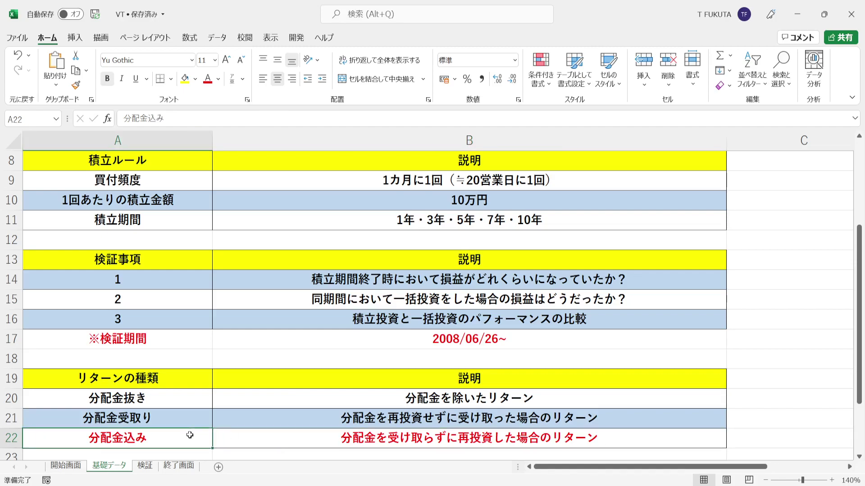
# - Read the two cautions in the 注意事項 table, selecting each explanation in B25 and B26
pyautogui.press('Down')
pyautogui.press('Down')
pyautogui.press('Down')
pyautogui.press('Down')
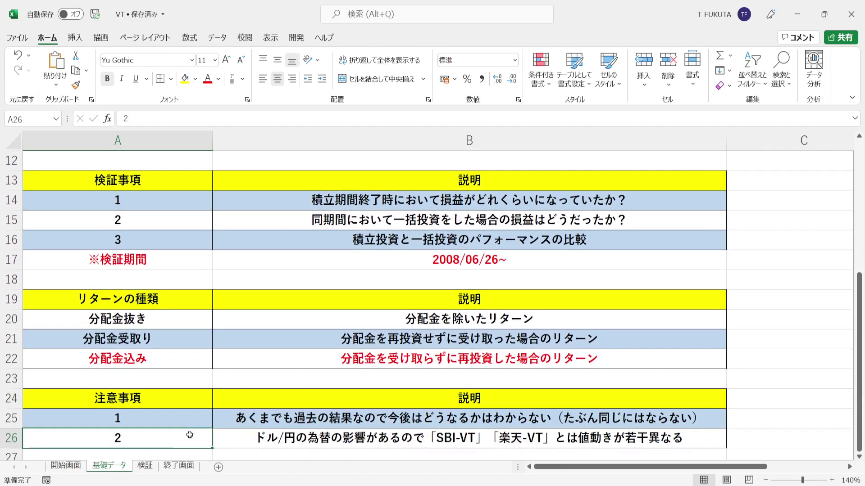
pyautogui.click(218, 417)
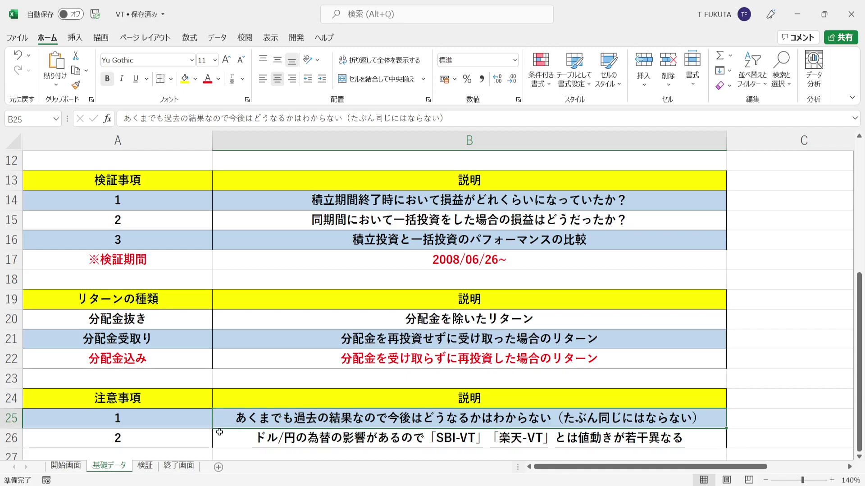
pyautogui.click(219, 431)
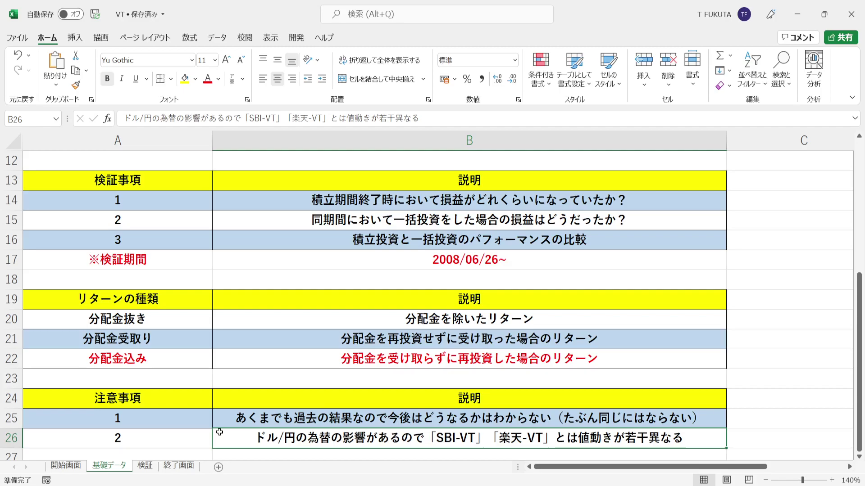
# - Open the 検証 sheet and review the verification dates in BB2 and BB3 and the accumulation periods in BC4:BG4
pyautogui.click(144, 468)
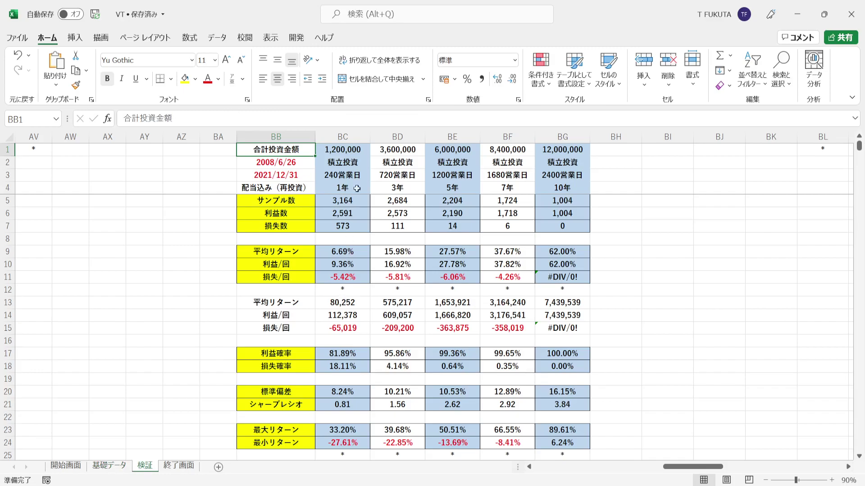
pyautogui.click(307, 162)
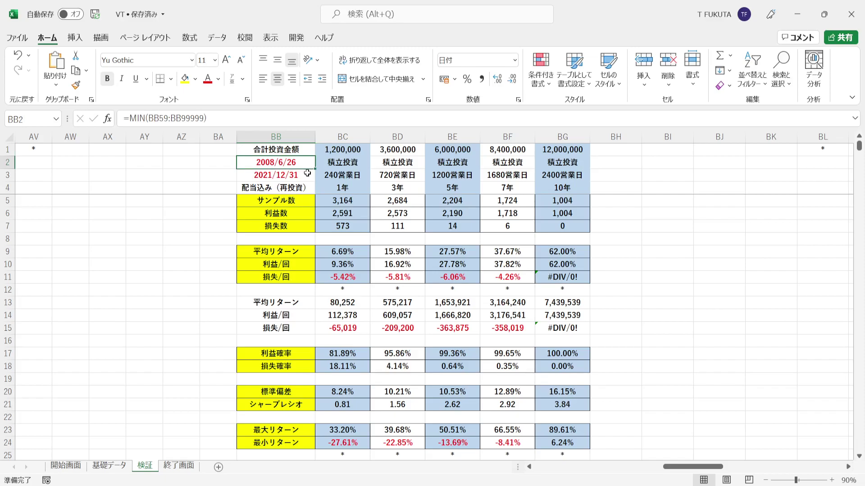
pyautogui.click(307, 173)
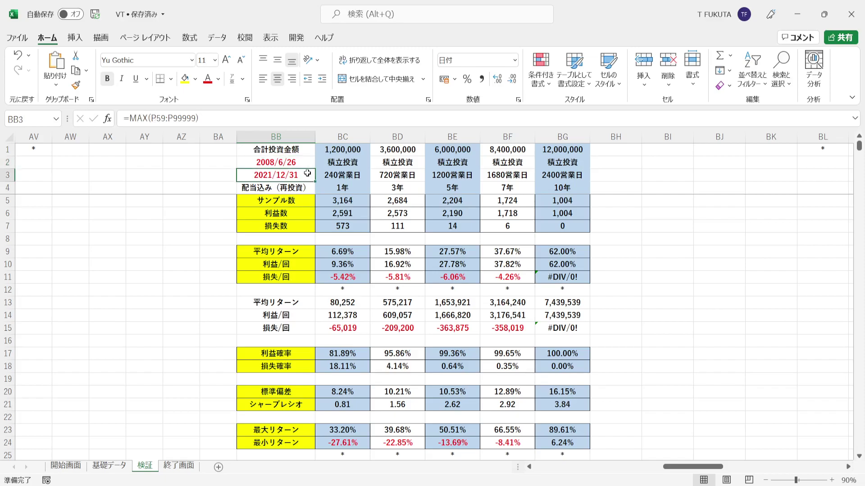
pyautogui.moveTo(327, 191); pyautogui.dragTo(543, 191)
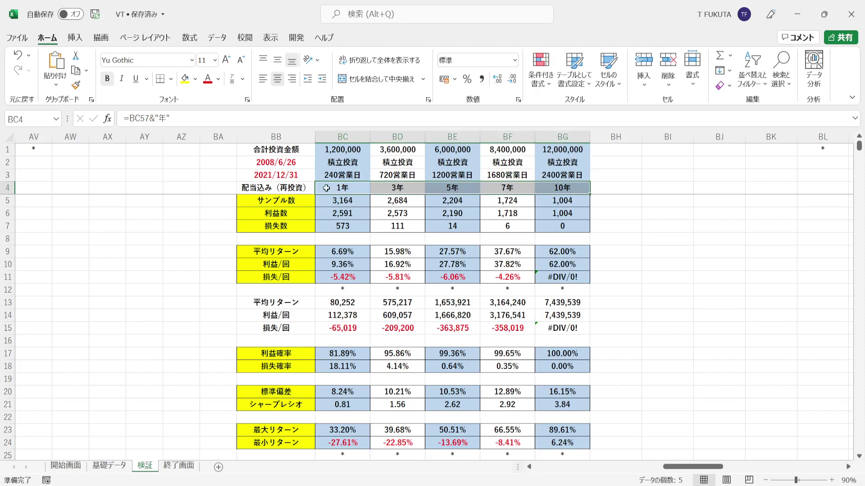
# - Examine the 1年 column BC, relating the サンプル数 in BC5 to the verification dates, accumulation period and total investment
pyautogui.click(337, 135)
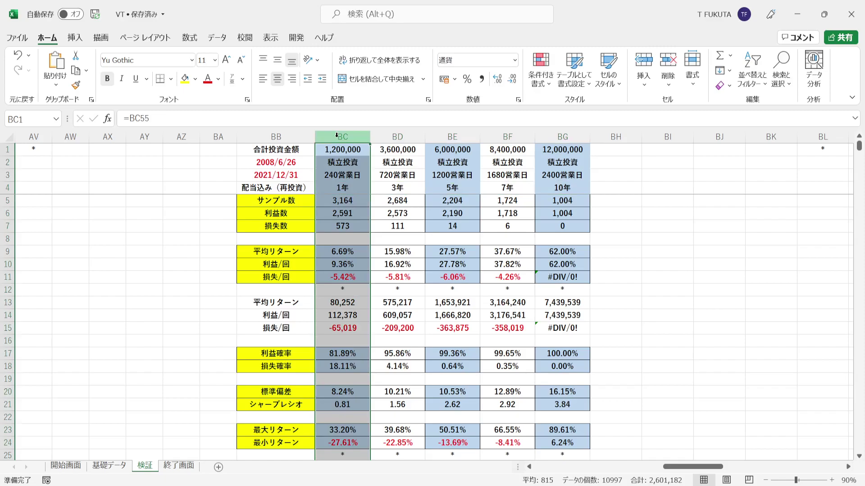
pyautogui.click(321, 200)
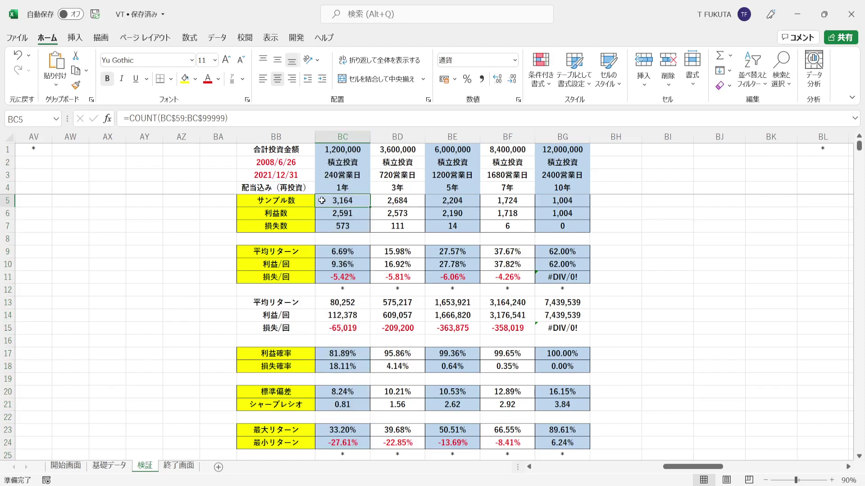
pyautogui.click(304, 165)
pyautogui.click(306, 174)
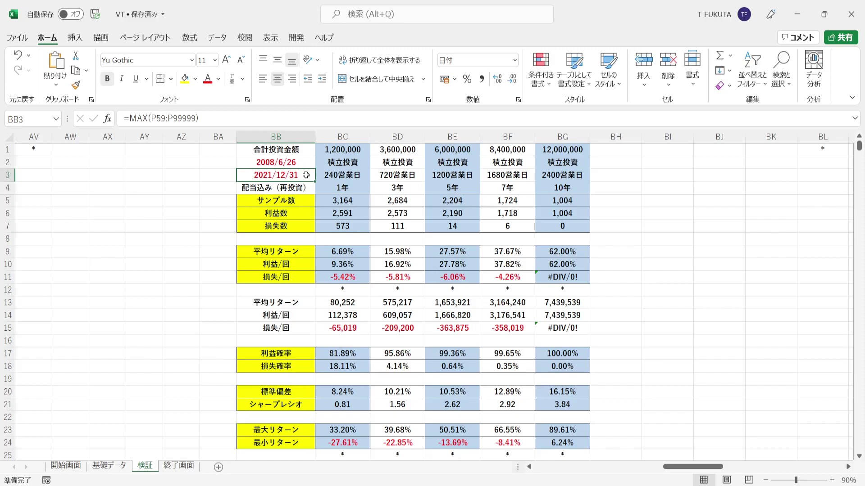
pyautogui.click(320, 186)
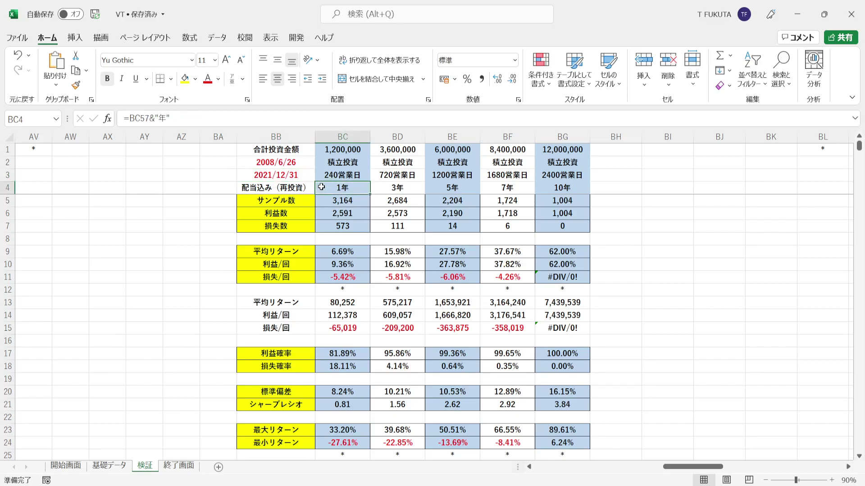
pyautogui.click(324, 201)
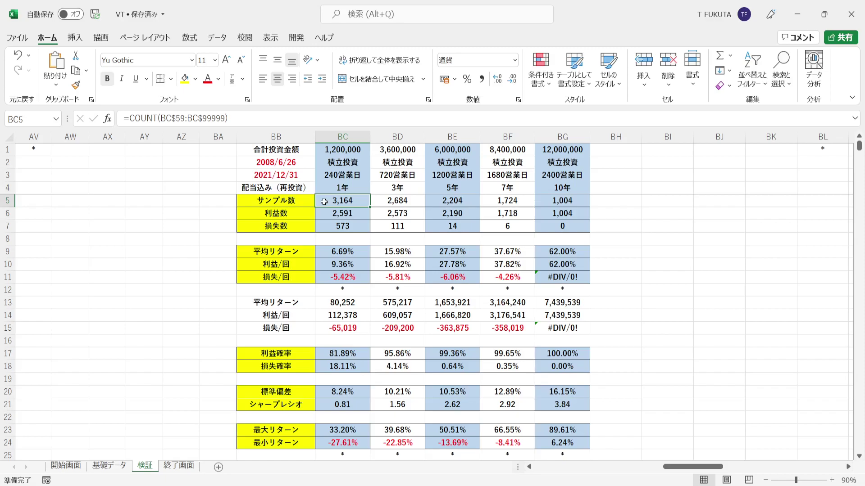
pyautogui.click(323, 188)
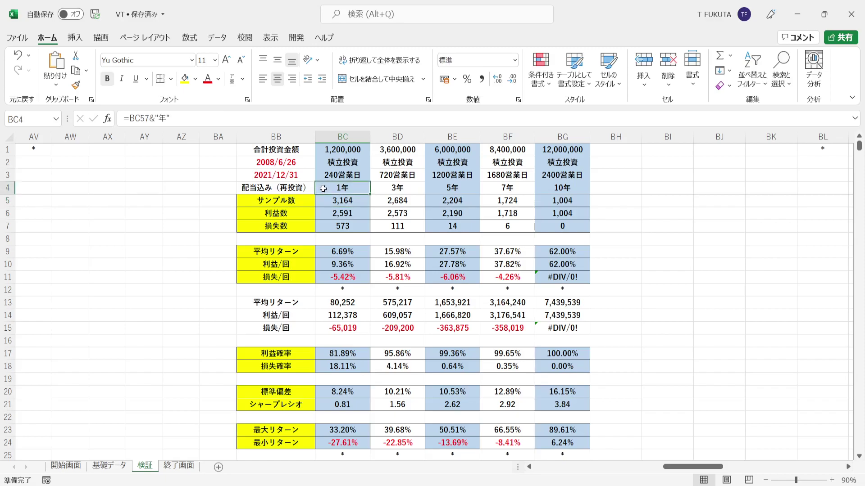
pyautogui.click(319, 148)
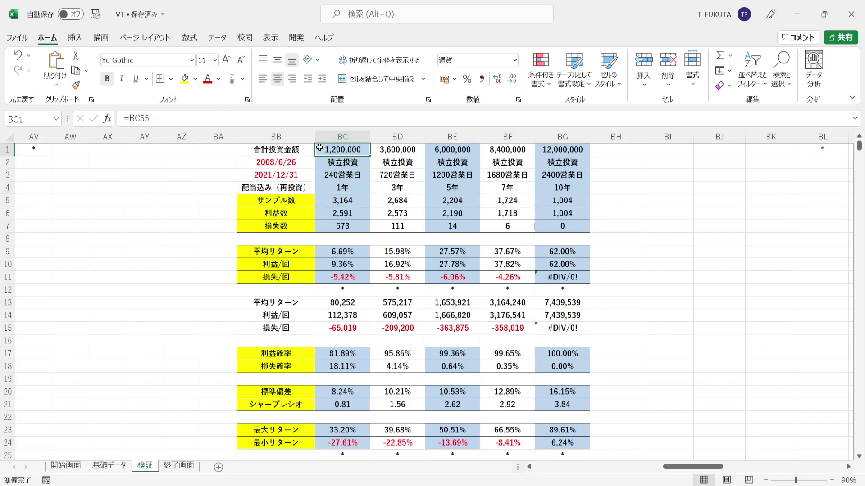
pyautogui.click(322, 200)
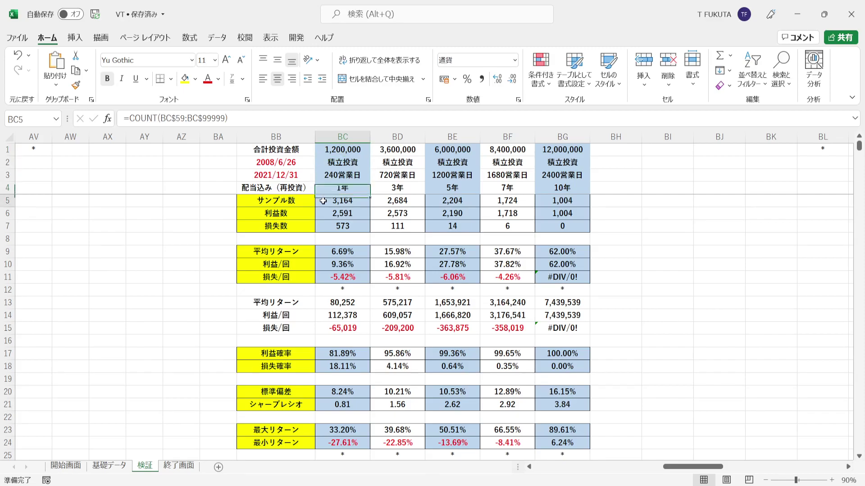
# - Review the 1年 profit and loss figures: probabilities in BC17 and BC18, counts in BC6 and BC7, and averages in BC10 and BC11
pyautogui.click(319, 354)
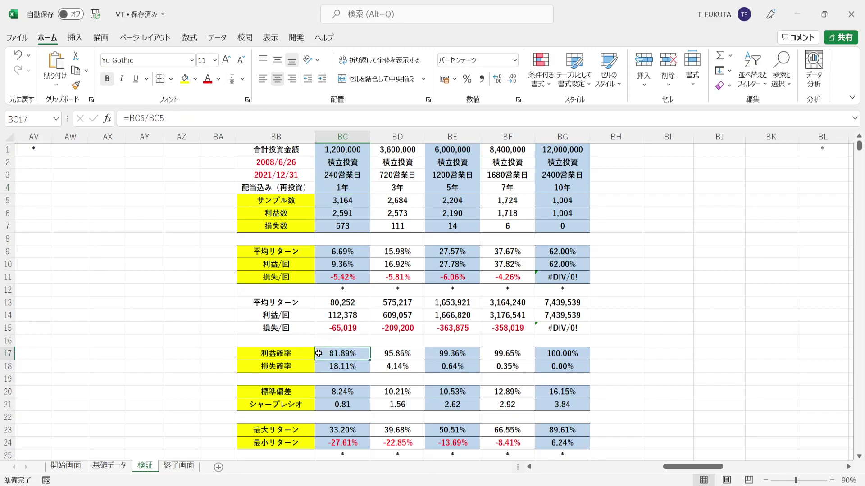
pyautogui.click(319, 210)
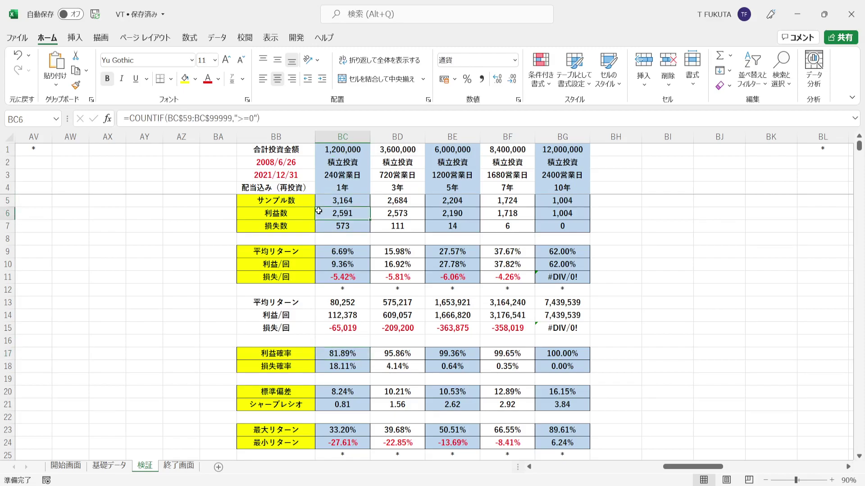
pyautogui.click(322, 266)
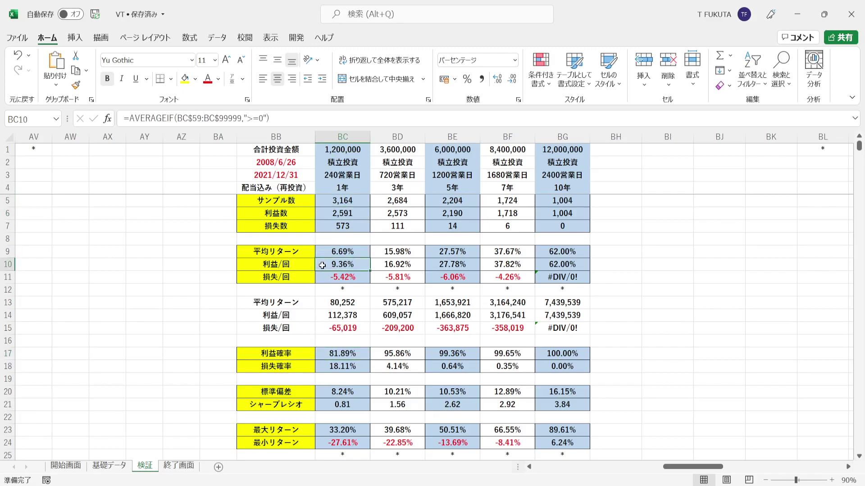
pyautogui.click(325, 364)
pyautogui.click(327, 229)
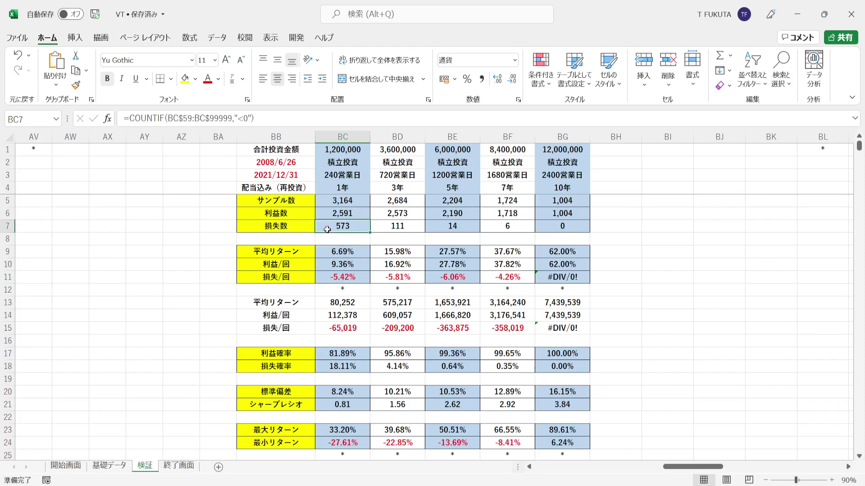
pyautogui.click(322, 277)
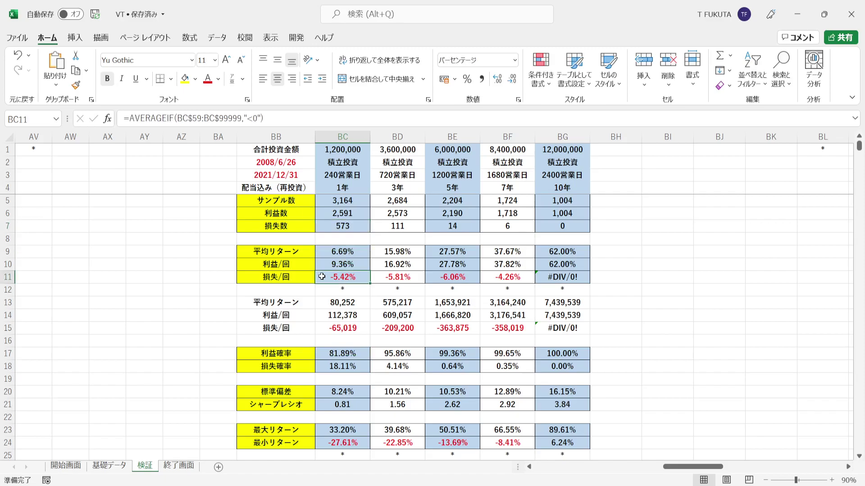
# - Compare the 1年 average return, profit and loss percentages in BC9:BC11 with the amounts in BC13:BC15 based on the BC1 investment
pyautogui.click(321, 252)
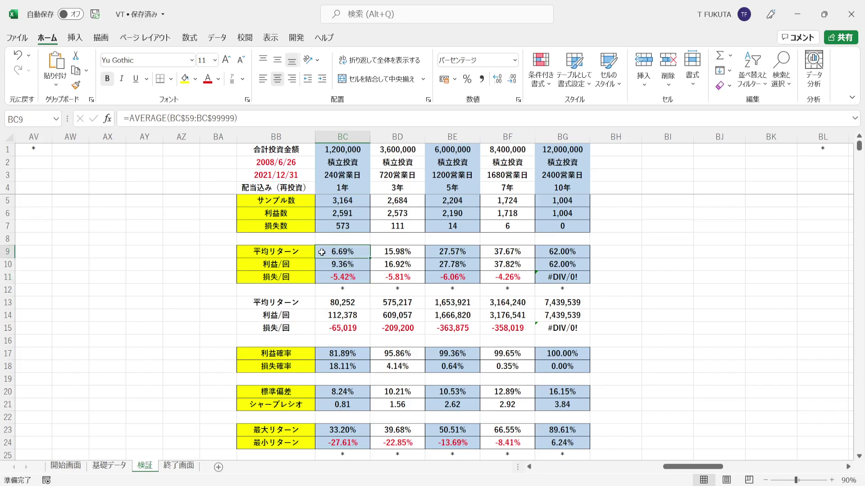
pyautogui.moveTo(322, 302); pyautogui.dragTo(322, 331)
pyautogui.click(323, 254)
pyautogui.click(323, 269)
pyautogui.click(323, 281)
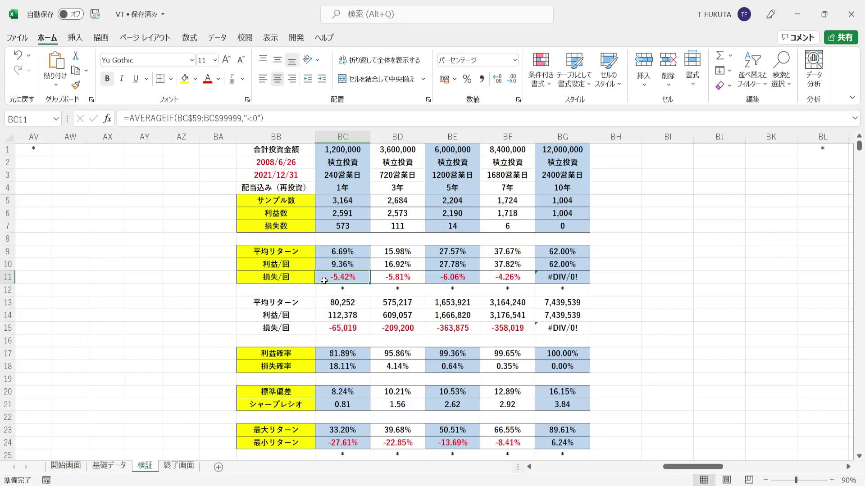
pyautogui.click(318, 149)
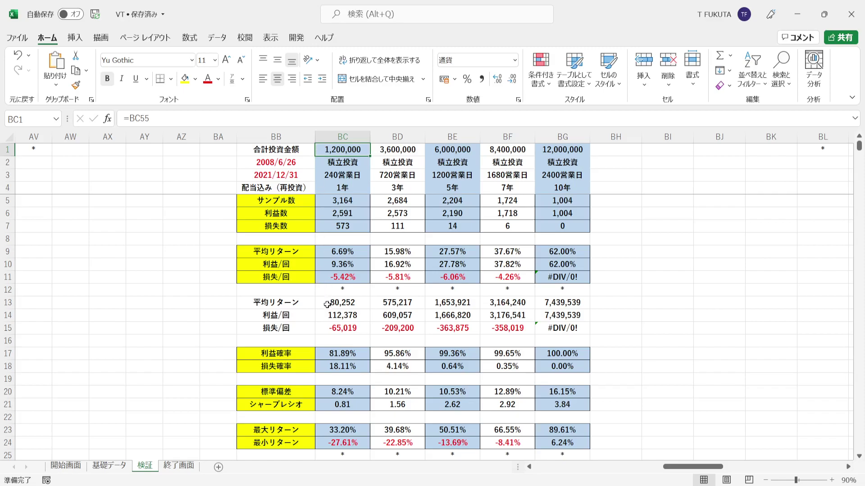
pyautogui.click(321, 315)
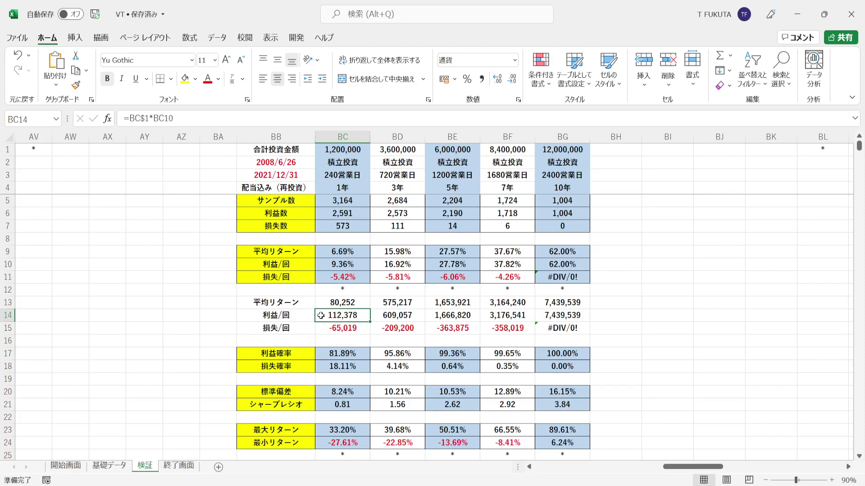
pyautogui.click(320, 328)
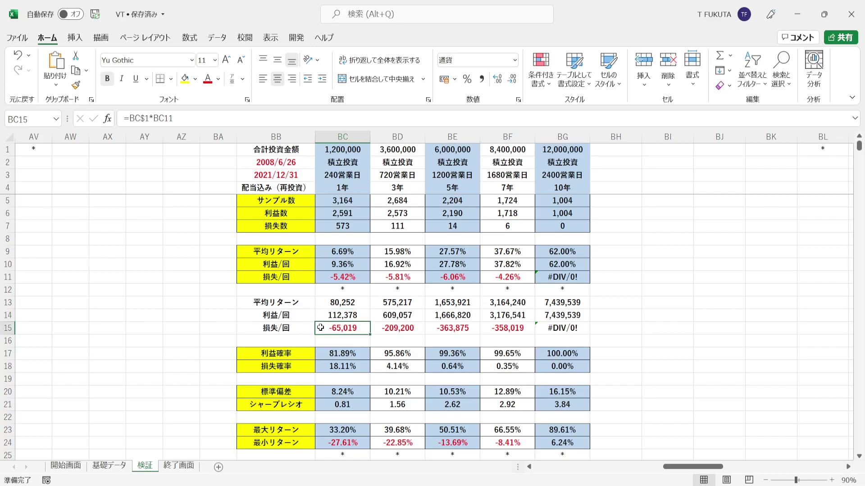
pyautogui.click(321, 303)
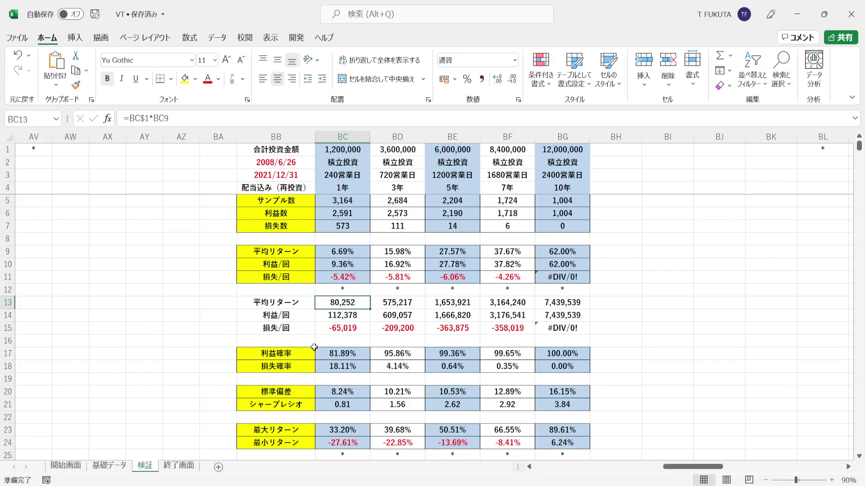
# - Examine the 1年 標準偏差 in BC20 against the average return in BC9, and the シャープレシオ formula in BC21
pyautogui.click(304, 391)
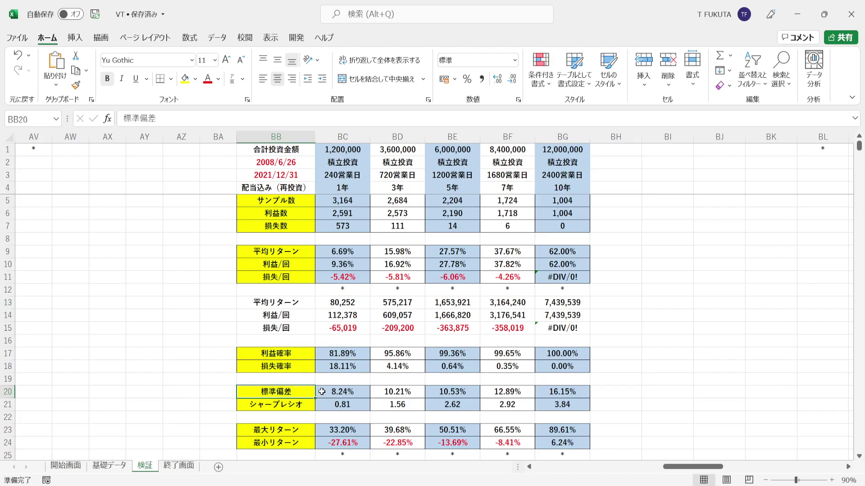
pyautogui.click(322, 391)
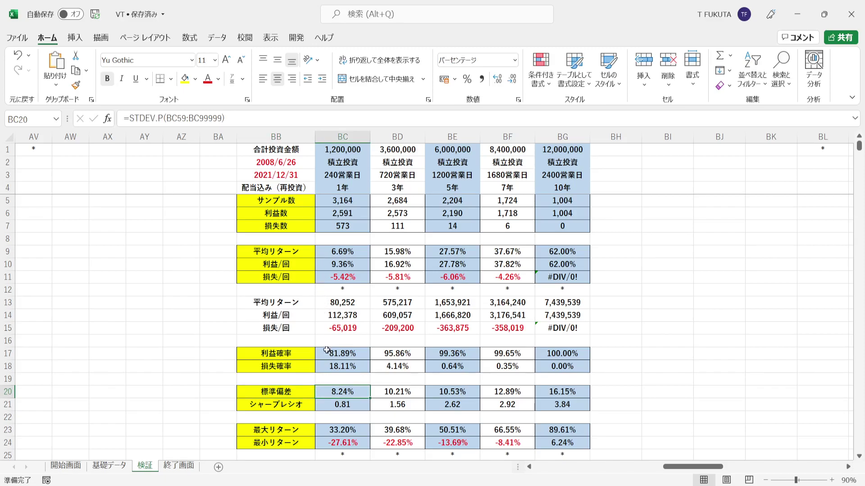
pyautogui.click(322, 251)
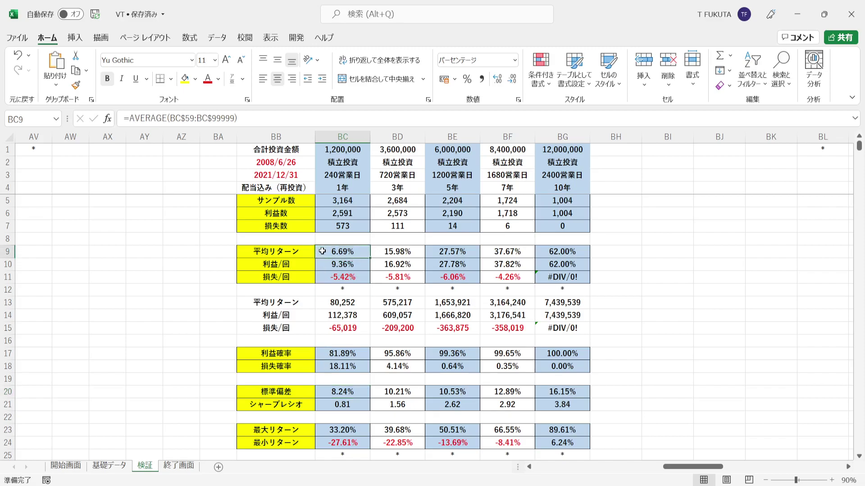
pyautogui.click(323, 392)
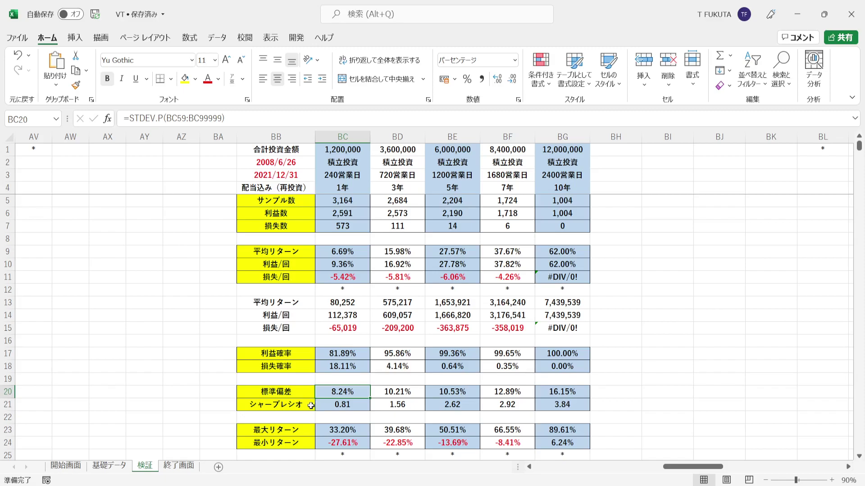
pyautogui.click(311, 406)
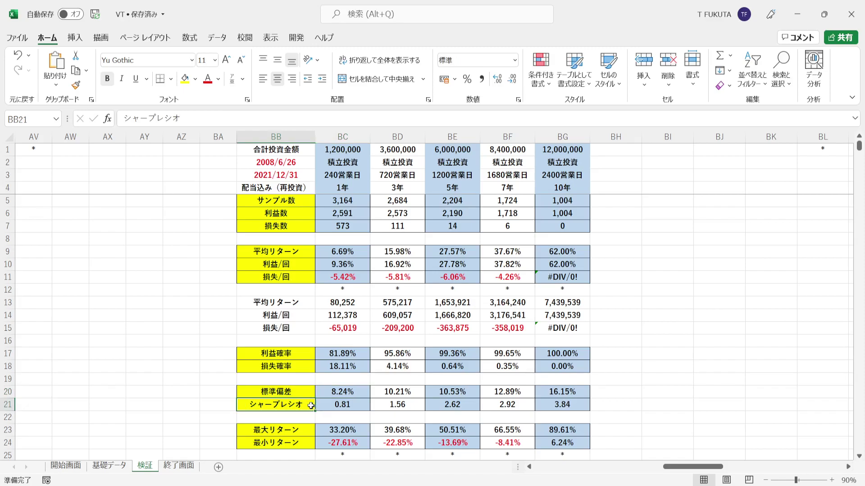
pyautogui.click(324, 404)
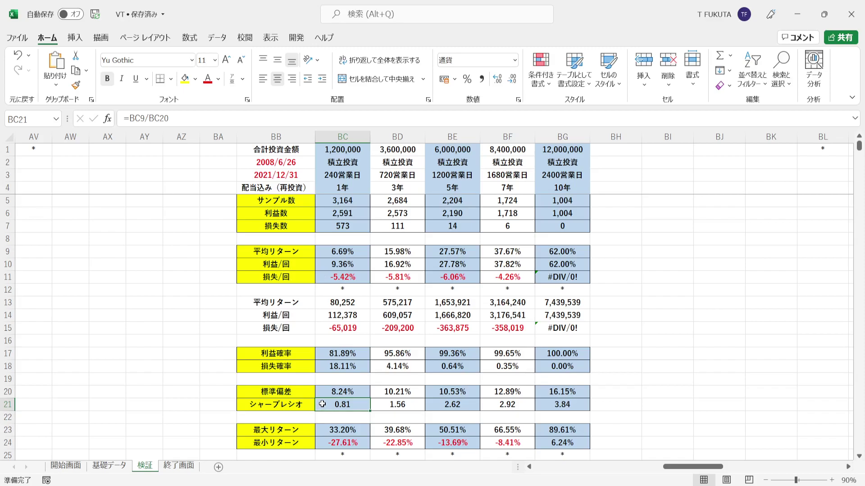
# - Review the 1年 最大リターン and 最小リターン in BC23 and BC24 and their amounts in BC26 and BC27
pyautogui.press('Down')
pyautogui.press('Down')
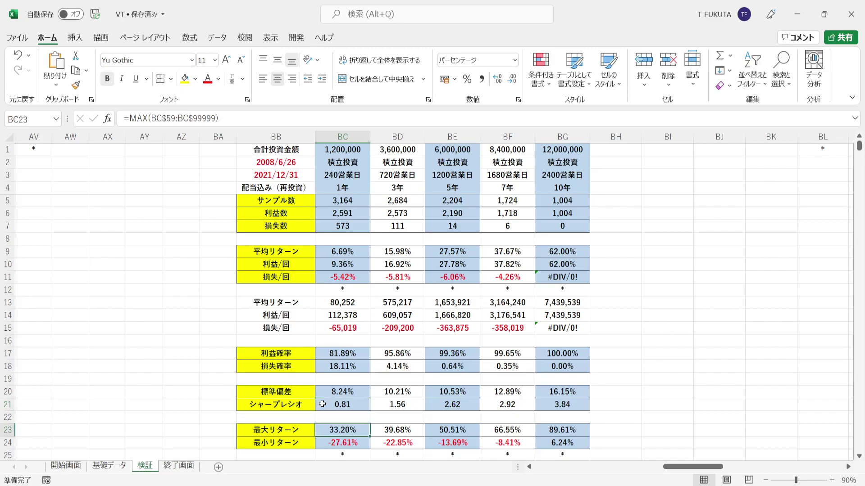
pyautogui.press('Down')
pyautogui.press('Down')
pyautogui.press('Down')
pyautogui.press('Down')
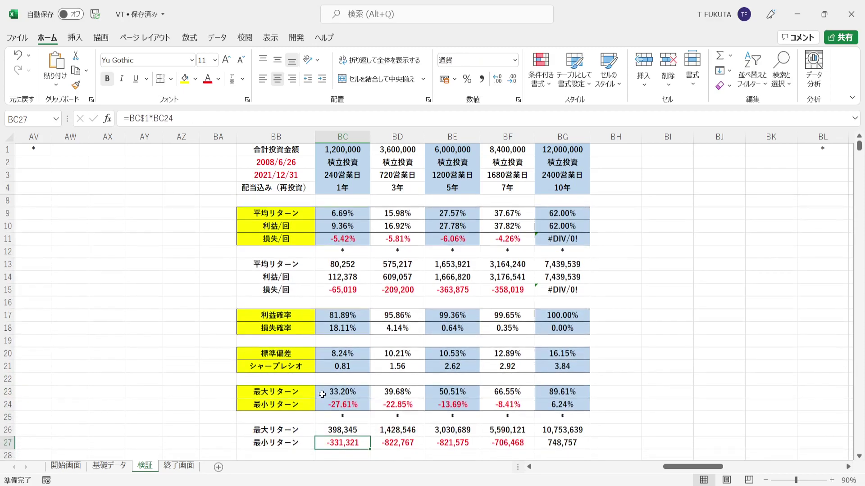
pyautogui.click(322, 395)
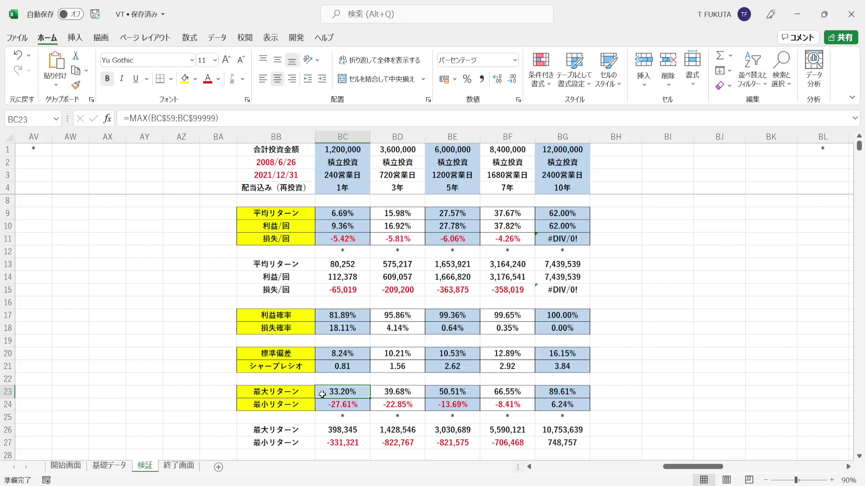
pyautogui.click(321, 405)
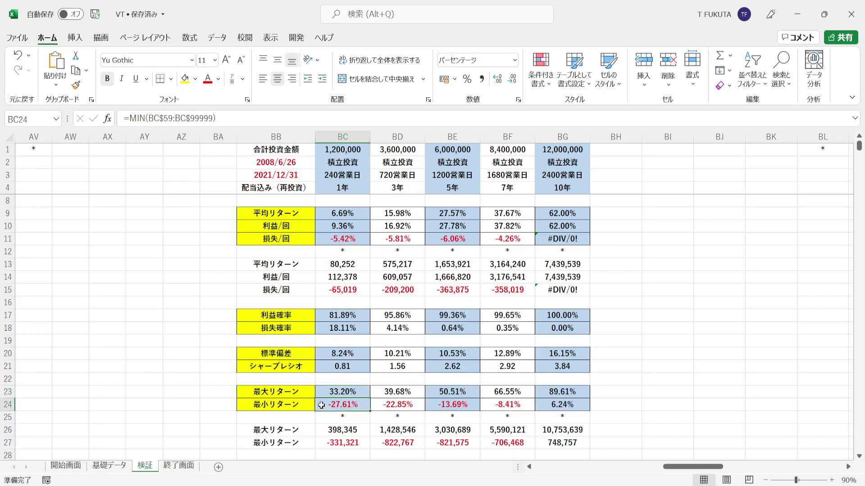
pyautogui.click(320, 395)
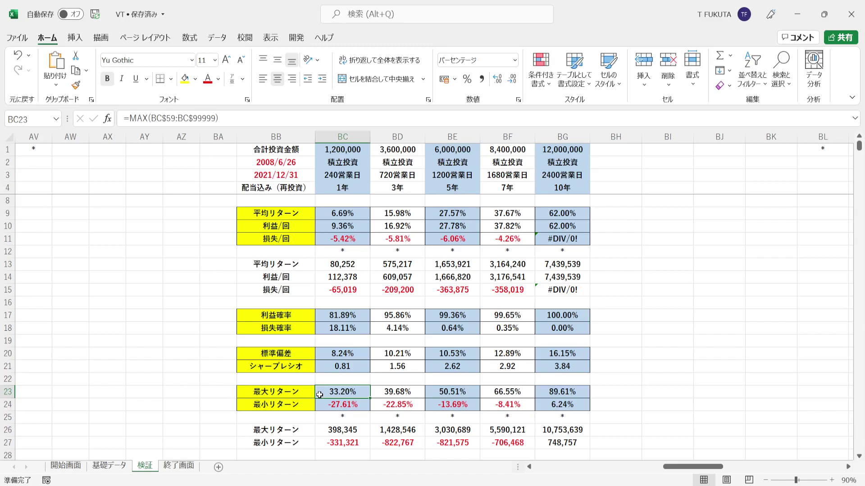
pyautogui.click(317, 404)
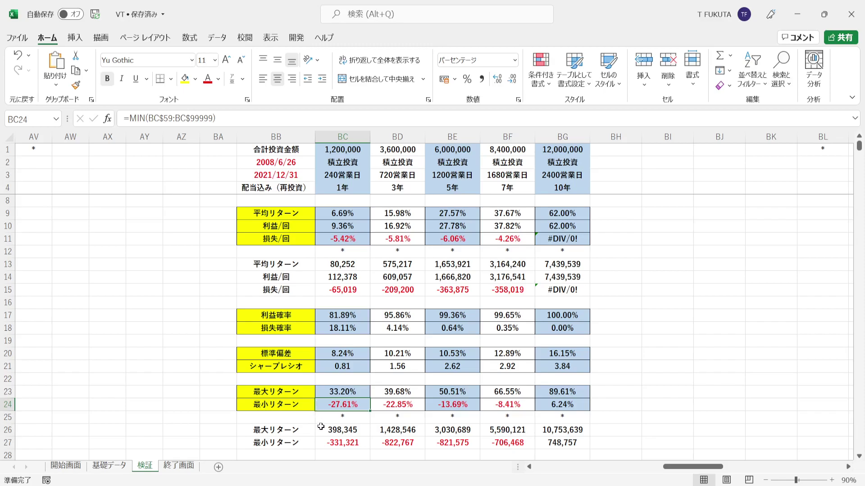
# - Examine how the 1年 maximum and minimum return amounts in BC26 and BC27 are calculated
pyautogui.moveTo(320, 429); pyautogui.dragTo(319, 439)
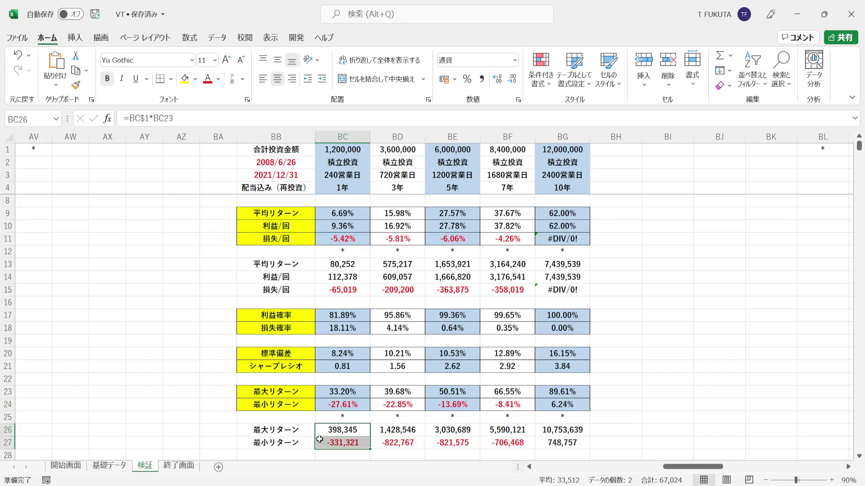
pyautogui.click(318, 427)
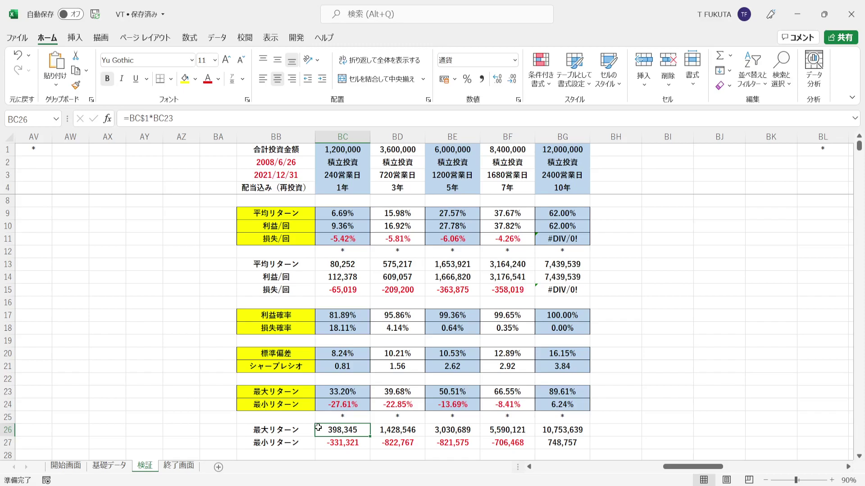
pyautogui.click(318, 441)
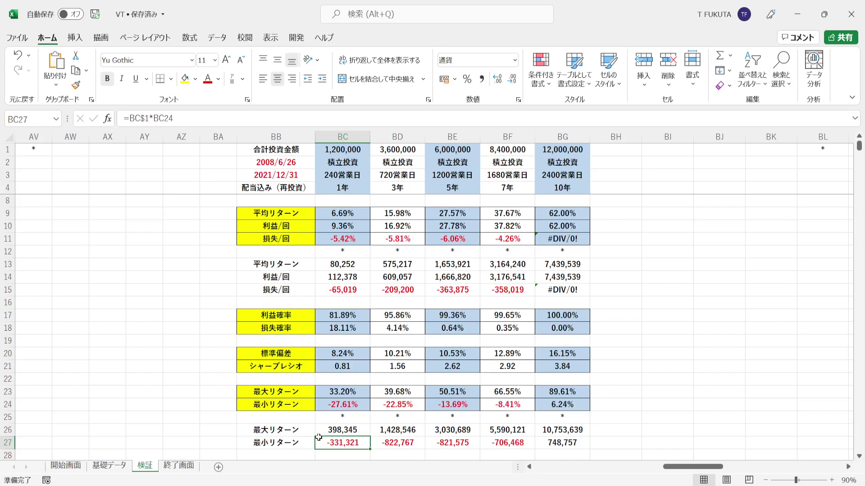
# - Highlight the 1年 column BC, followed by the remaining accumulation periods from 3年 to 10年 in BD4:BG4
pyautogui.click(334, 134)
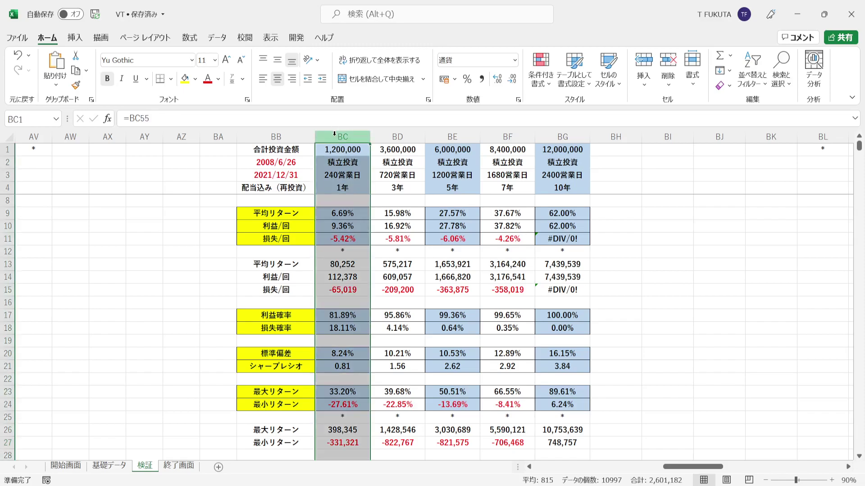
pyautogui.click(329, 190)
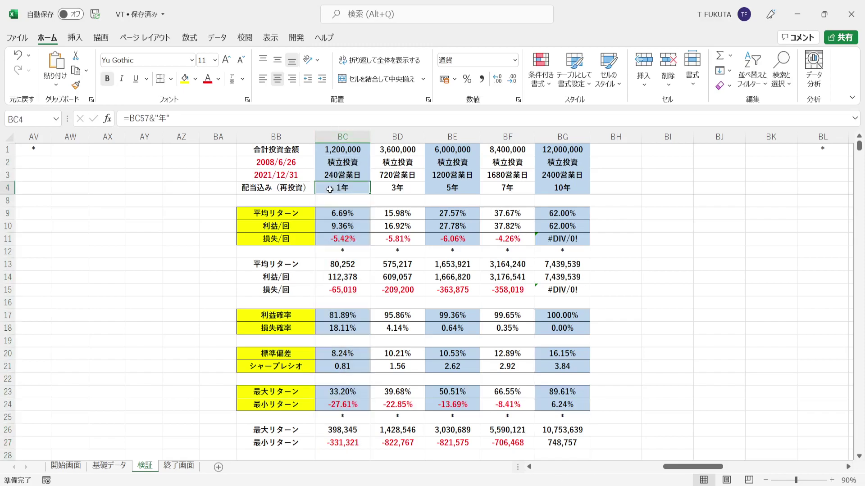
pyautogui.hotkey('ctrl', 'z')
pyautogui.click(380, 189)
pyautogui.moveTo(380, 189); pyautogui.dragTo(550, 186)
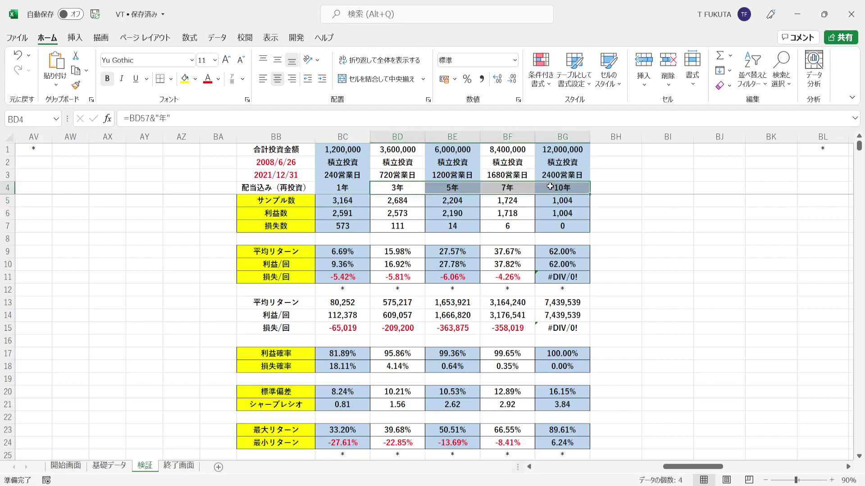
# - Review the 3年 accumulation conditions: column BD, the period dates in BB2:BB3, the total investment in BD1 and the サンプル数 in BD5
pyautogui.click(388, 133)
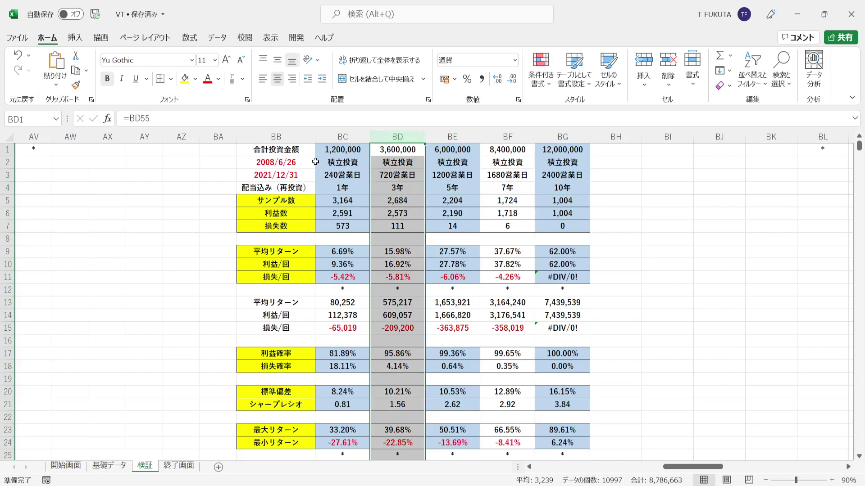
pyautogui.moveTo(308, 165); pyautogui.dragTo(306, 175)
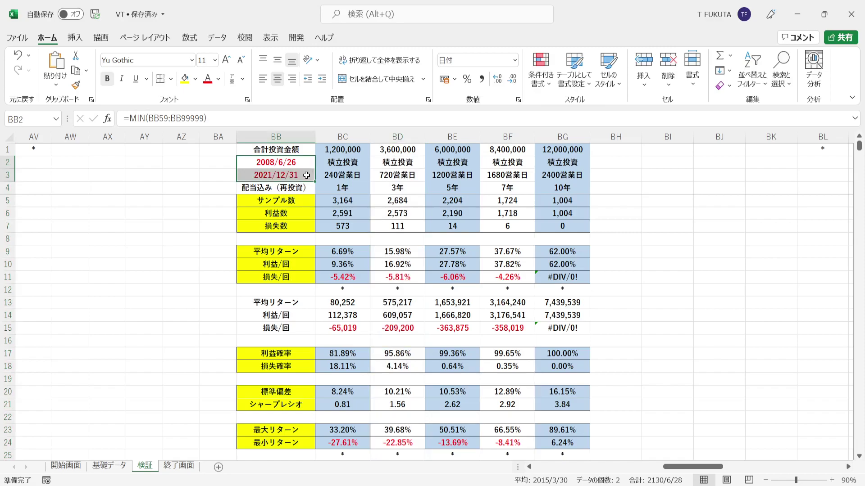
pyautogui.click(380, 190)
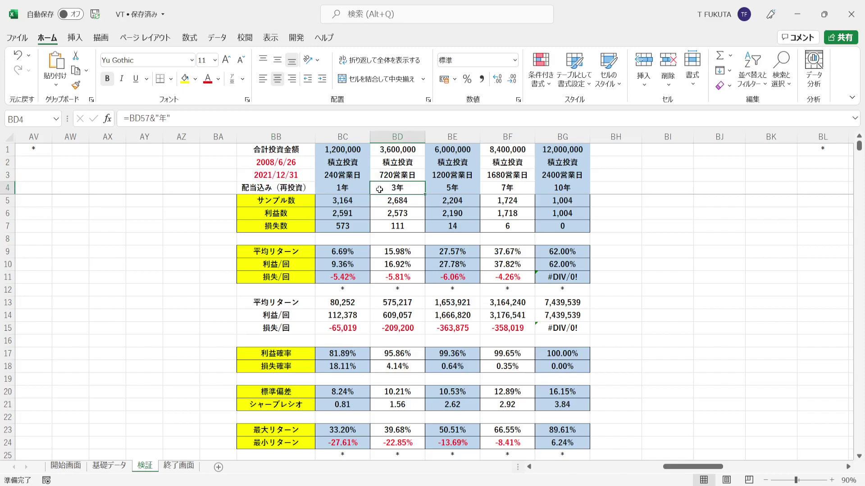
pyautogui.click(378, 201)
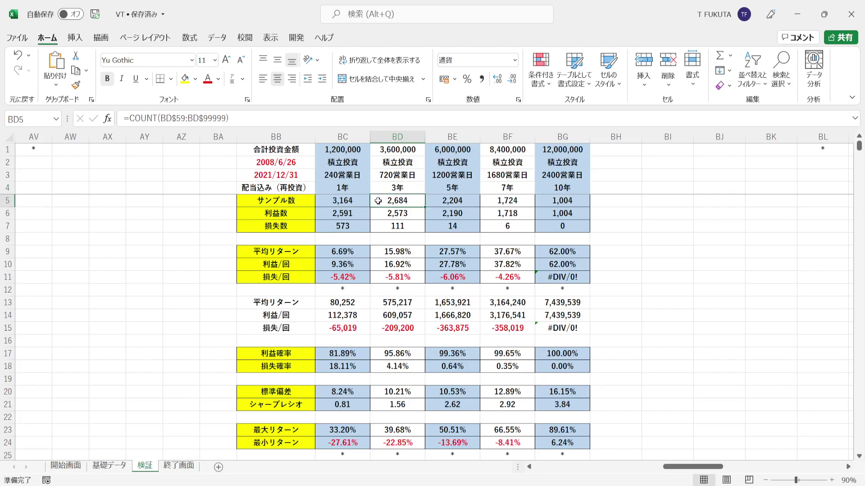
pyautogui.click(378, 188)
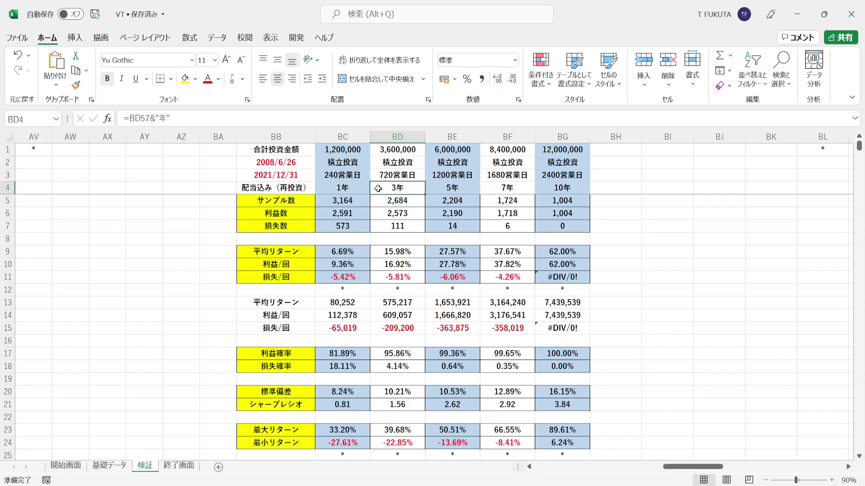
pyautogui.click(374, 149)
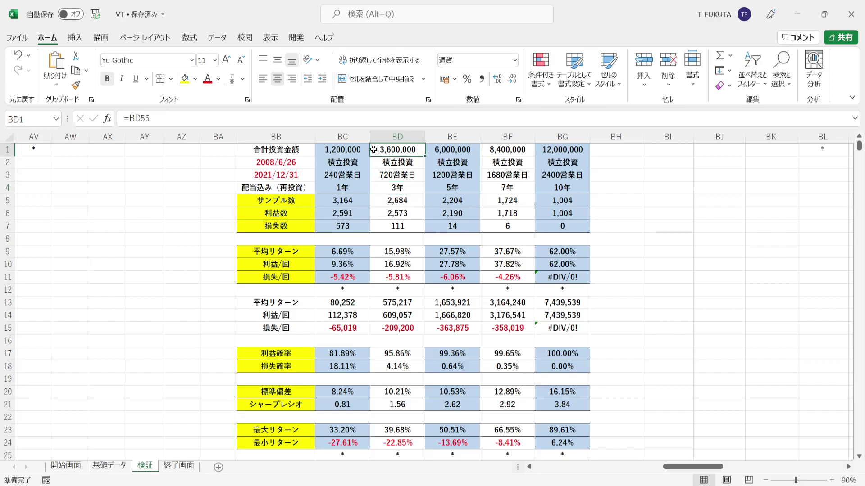
pyautogui.click(379, 201)
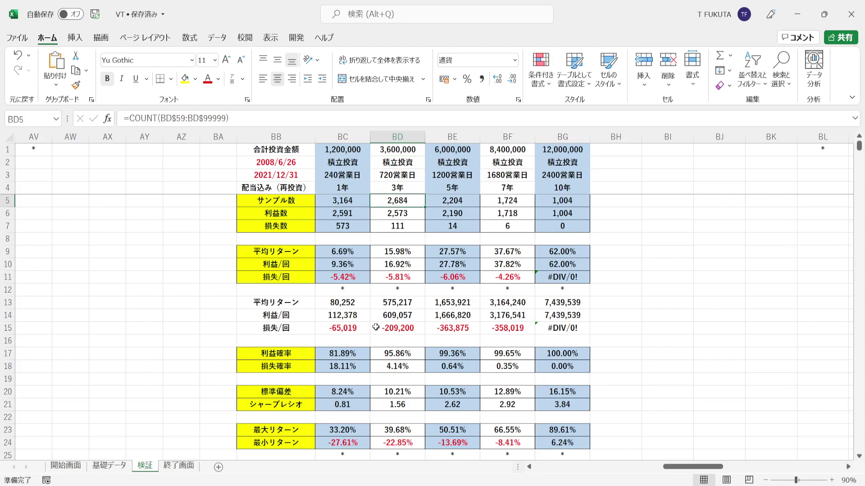
# - Review the 3年 profit and loss probabilities in BD17 and BD18, the 利益数 in BD6, and the average figures in BD9:BD11
pyautogui.click(377, 358)
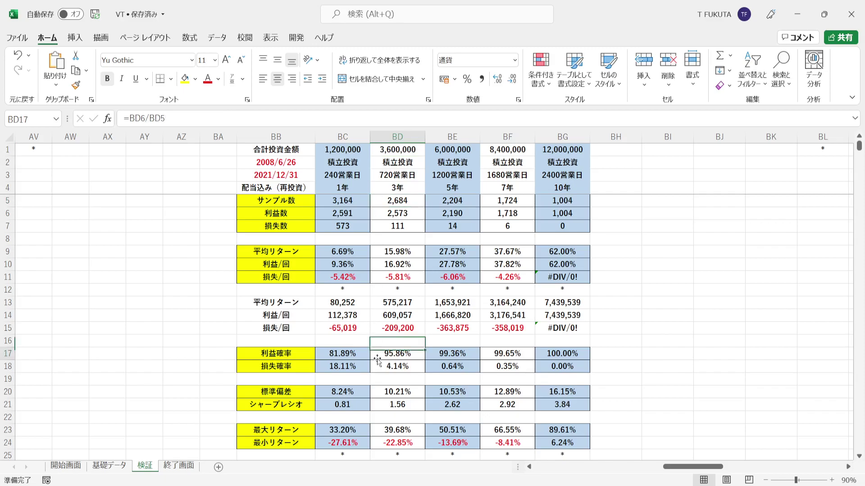
pyautogui.click(374, 215)
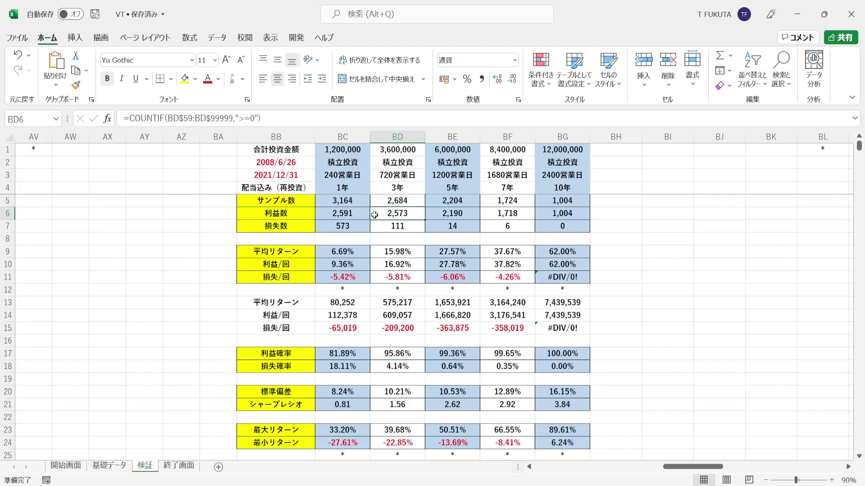
pyautogui.click(375, 267)
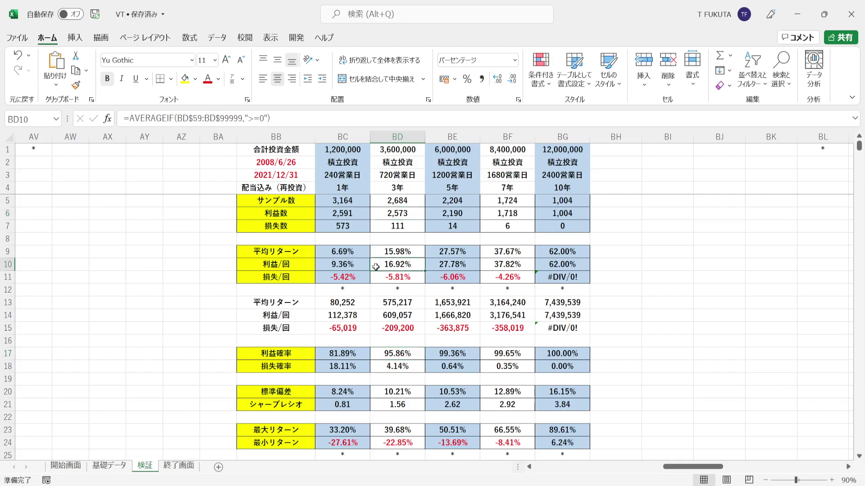
pyautogui.click(376, 302)
pyautogui.click(378, 366)
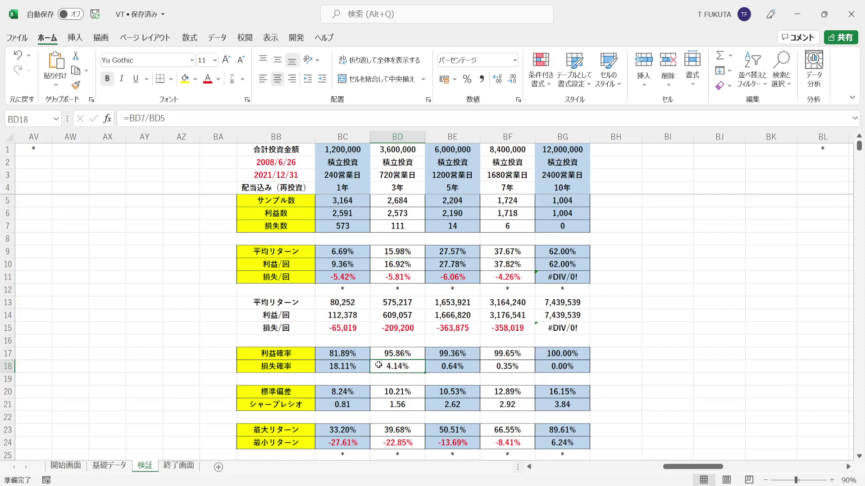
pyautogui.click(375, 278)
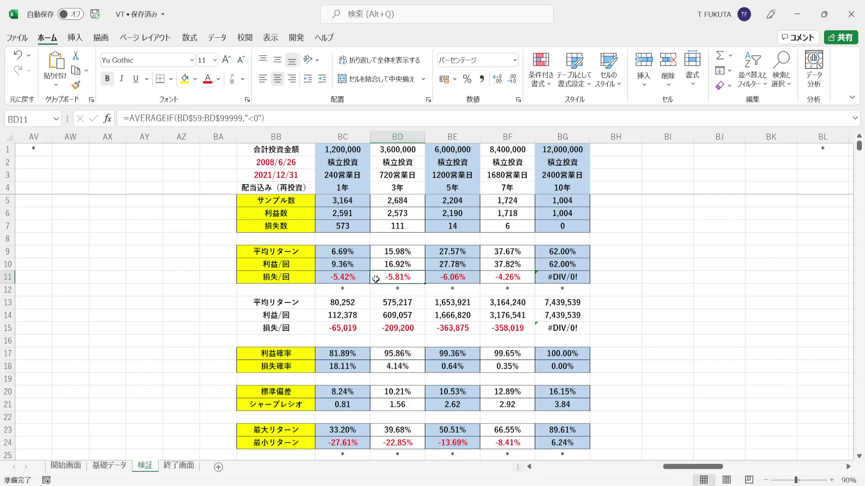
pyautogui.click(376, 254)
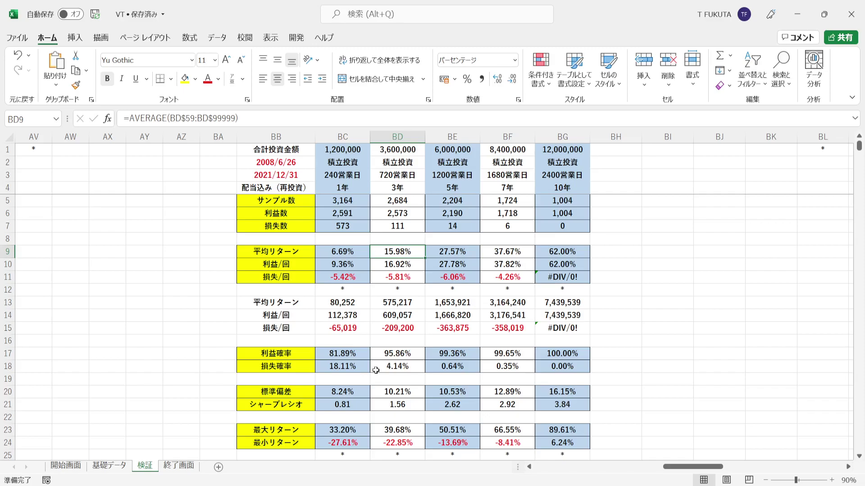
# - Compare the 3年 標準偏差 in BD20 with the average return in BD9, and check the シャープレシオ in BD21
pyautogui.click(374, 395)
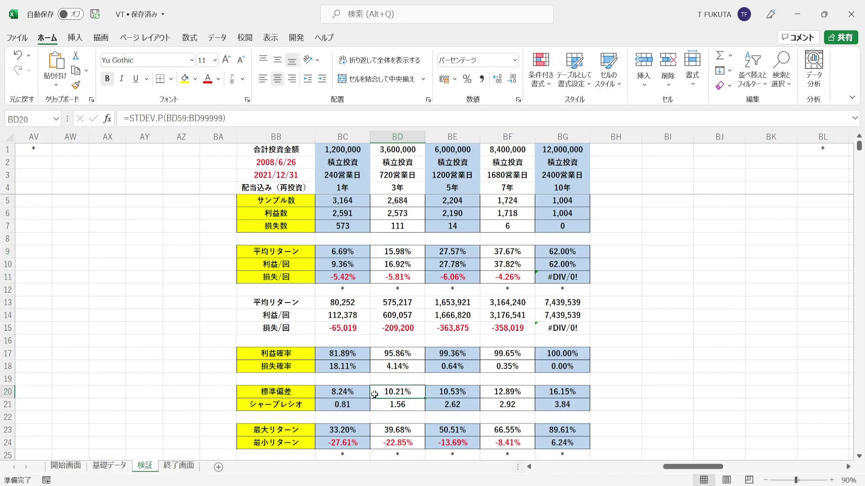
pyautogui.click(376, 258)
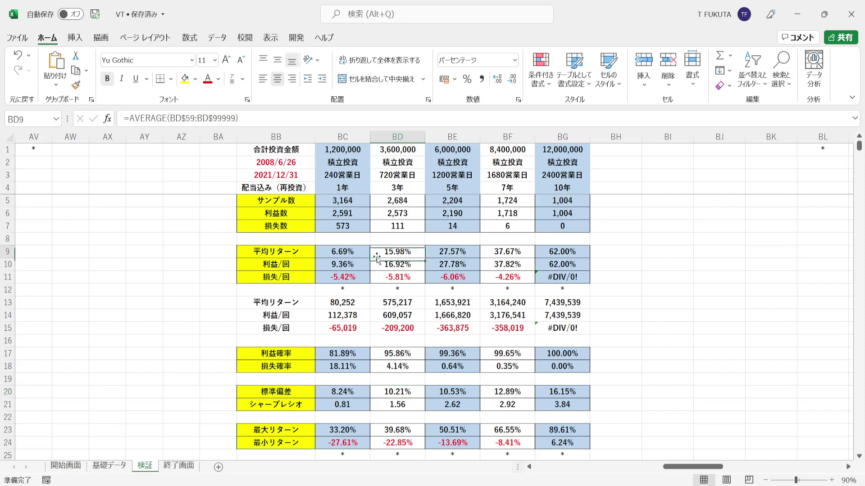
pyautogui.click(377, 394)
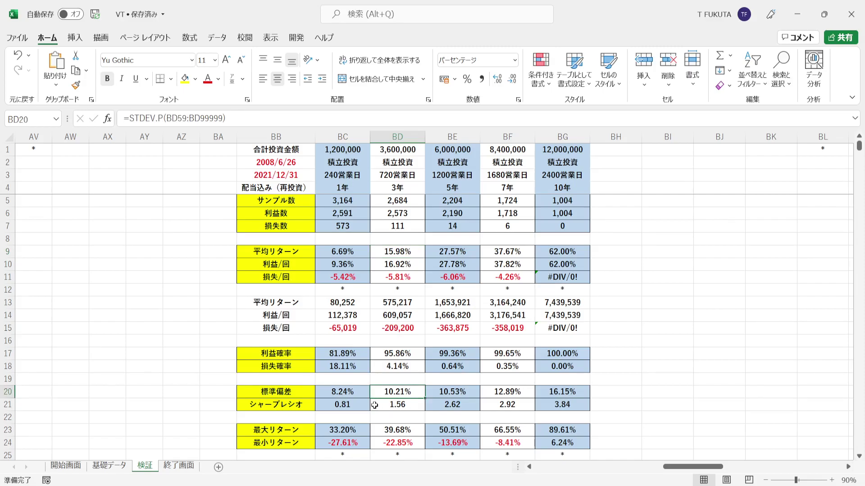
pyautogui.click(374, 405)
# - Review the 3年 最大リターン and 最小リターン in BD23 and BD24, and their amounts in BD26 and BD27 against the BD1 investment
pyautogui.click(379, 431)
pyautogui.scroll(-1, 380, 431)
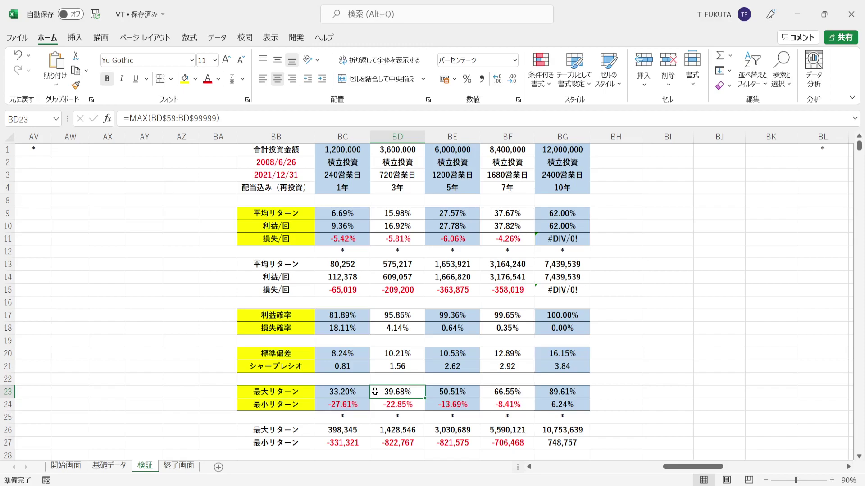
pyautogui.click(374, 406)
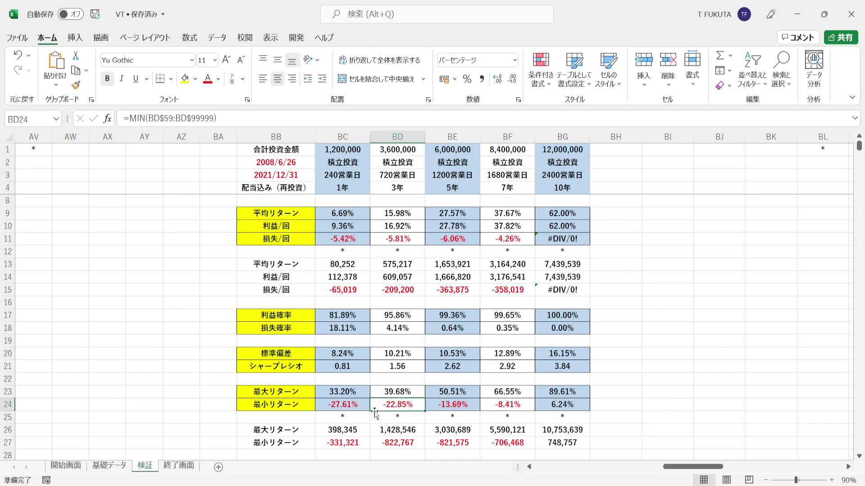
pyautogui.click(373, 434)
pyautogui.click(373, 440)
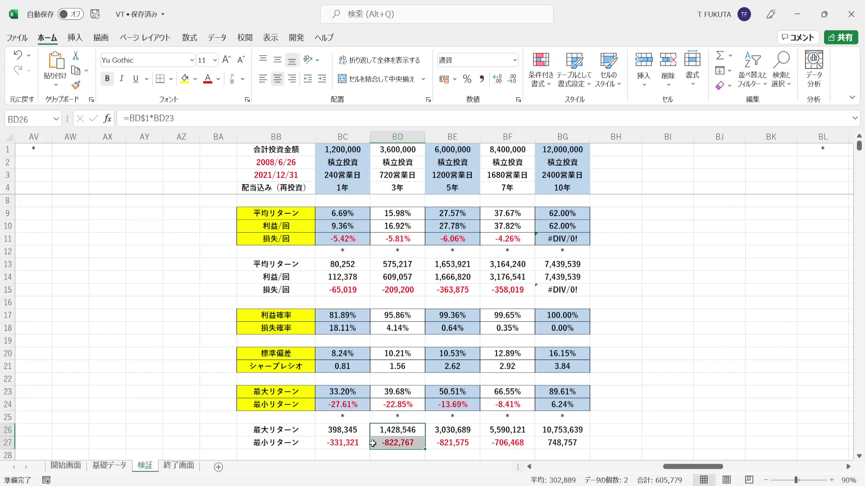
pyautogui.click(372, 431)
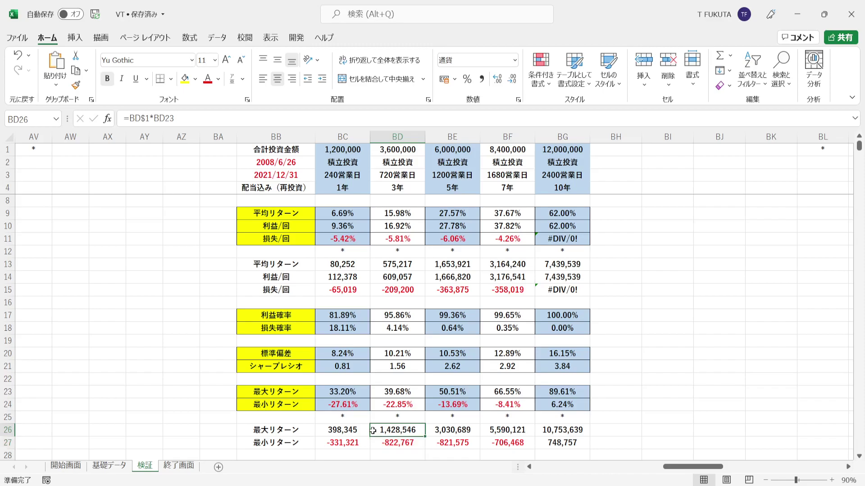
pyautogui.click(373, 149)
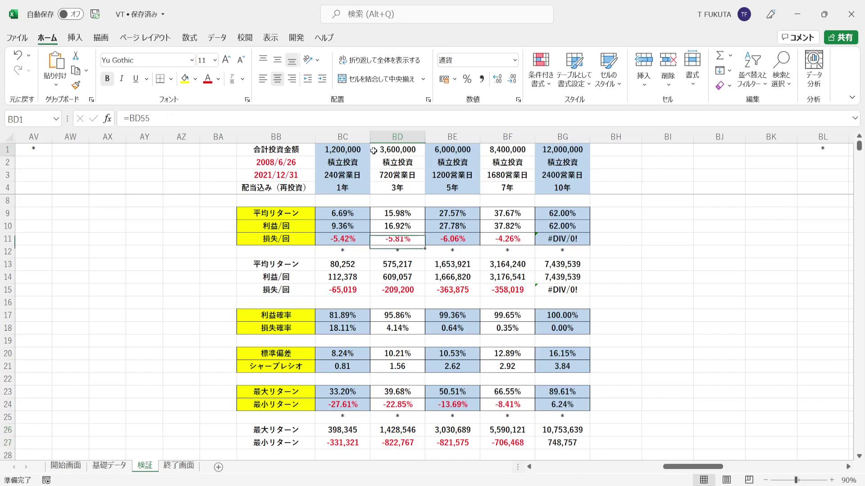
pyautogui.click(375, 431)
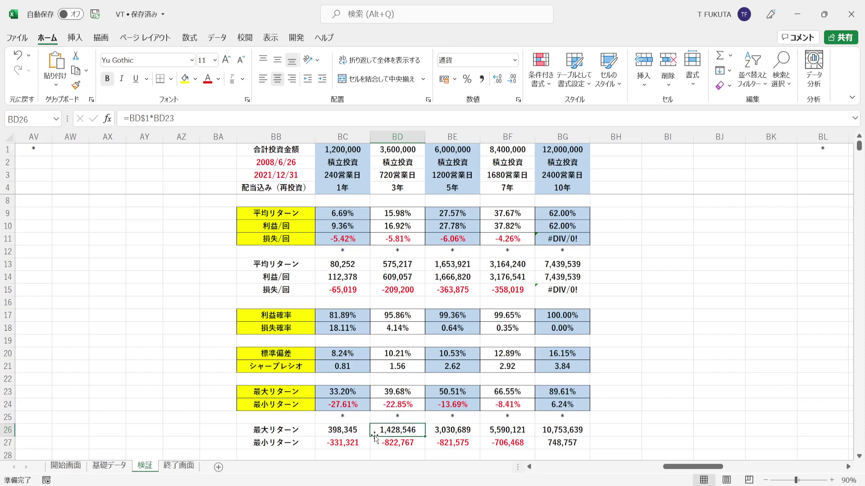
pyautogui.click(374, 443)
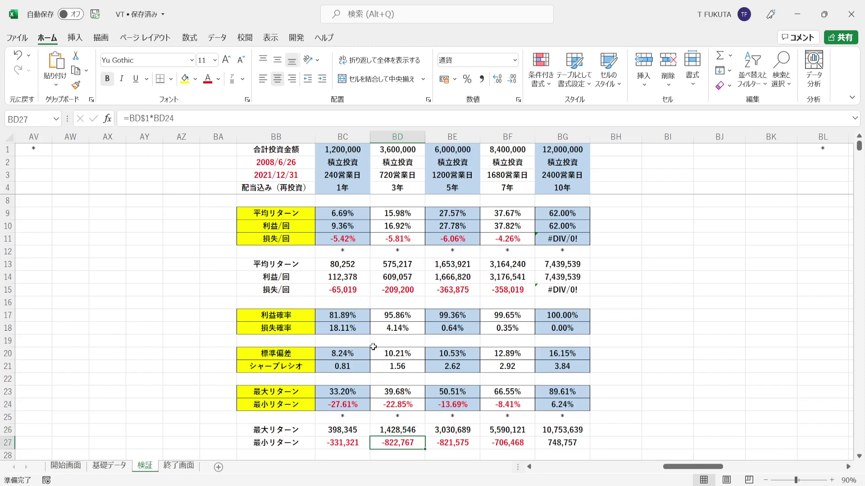
# - Survey the 5年, 7年 and 10年 periods in BE4:BG4 and compare the 損失数 of 7年 in BF7 and 10年 in BG7
pyautogui.click(381, 190)
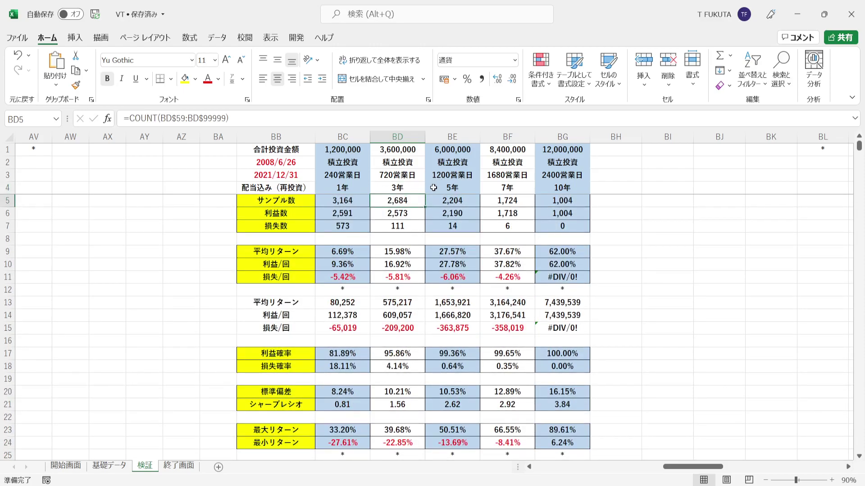
pyautogui.moveTo(433, 188); pyautogui.dragTo(569, 188)
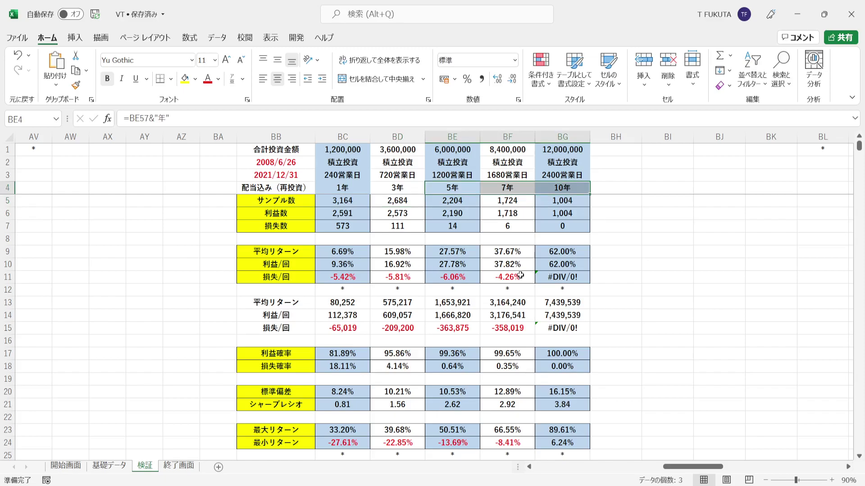
pyautogui.click(504, 134)
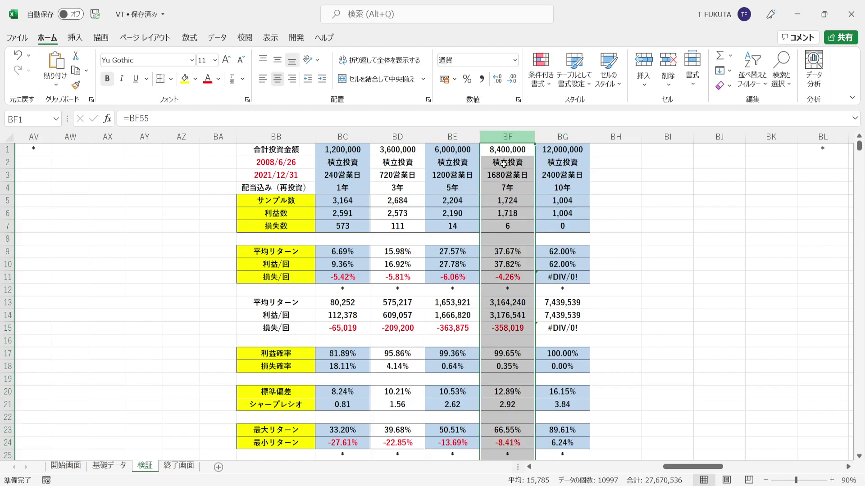
pyautogui.click(491, 228)
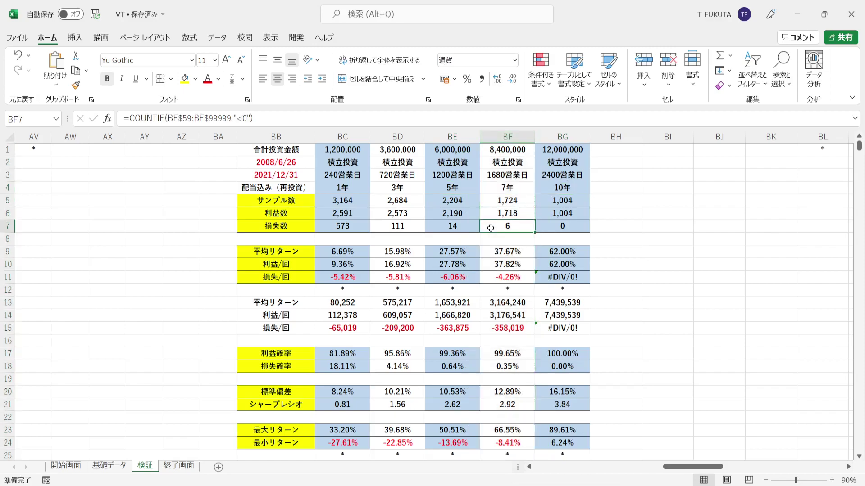
pyautogui.click(563, 136)
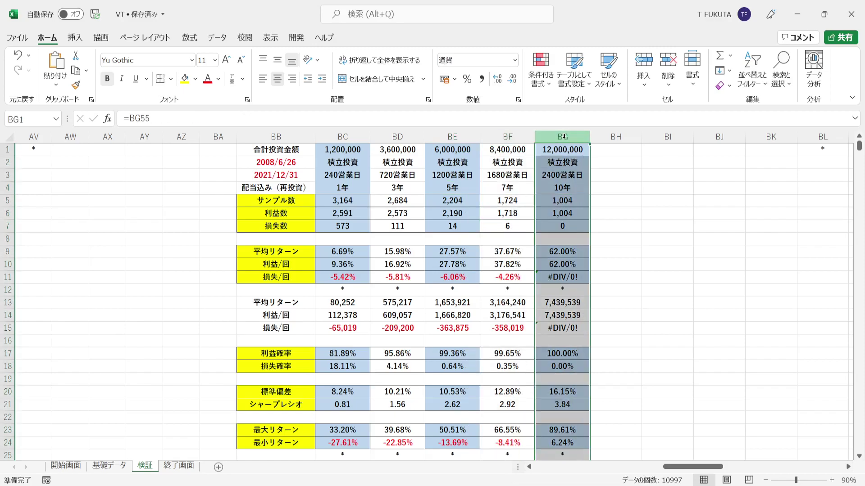
pyautogui.click(548, 228)
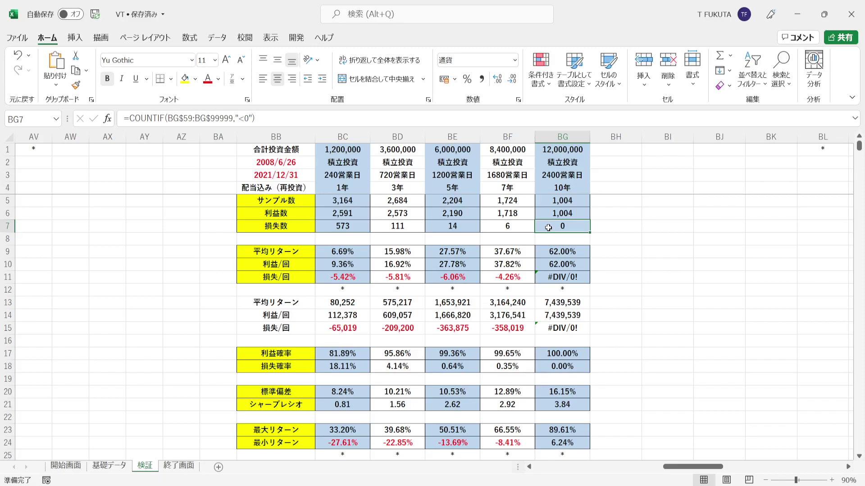
# - Review the 10年 accumulation 利益数 in BG6 and the 平均リターン as a rate in BG9 and as an amount in BG13
pyautogui.click(537, 213)
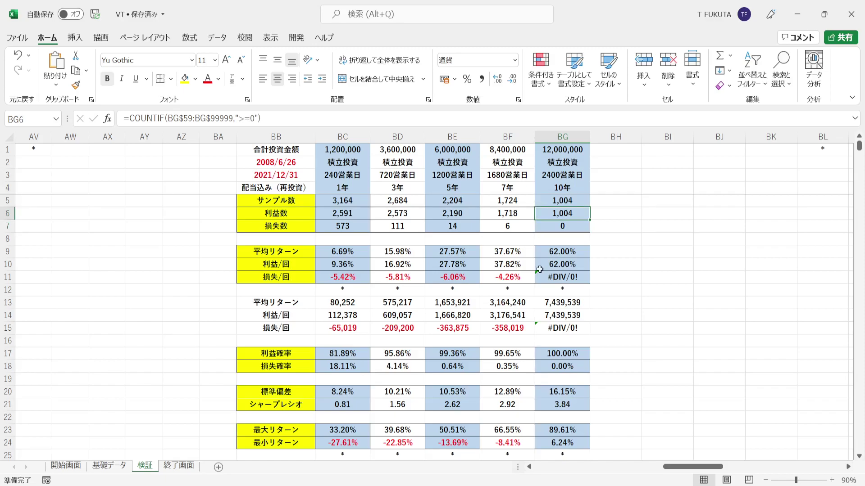
pyautogui.click(539, 252)
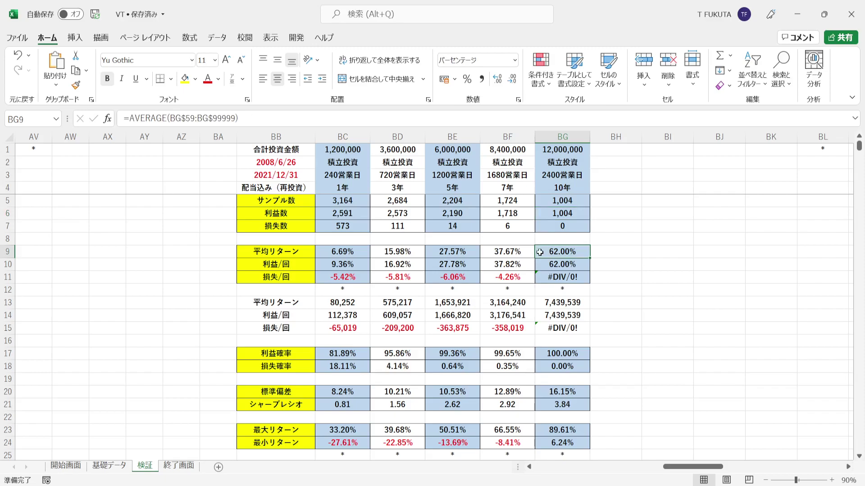
pyautogui.click(540, 304)
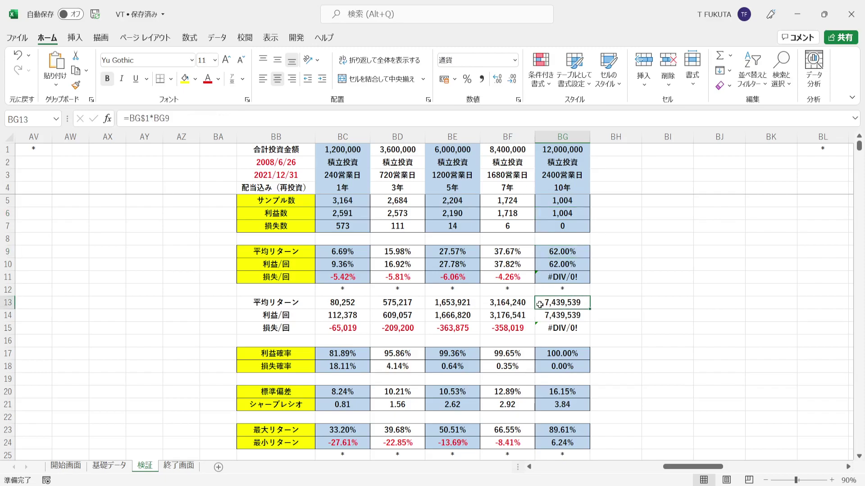
# - Review the 10年 accumulation 最大リターン and 最小リターン in BG23 and BG24, along with their amounts in BG26 and BG27
pyautogui.click(540, 433)
pyautogui.press('Down')
pyautogui.press('Down')
pyautogui.press('Down')
pyautogui.press('Down')
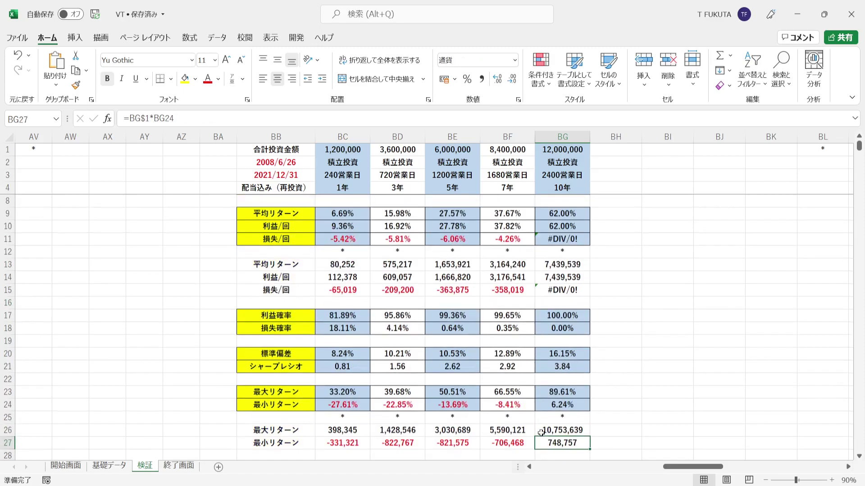
pyautogui.click(539, 396)
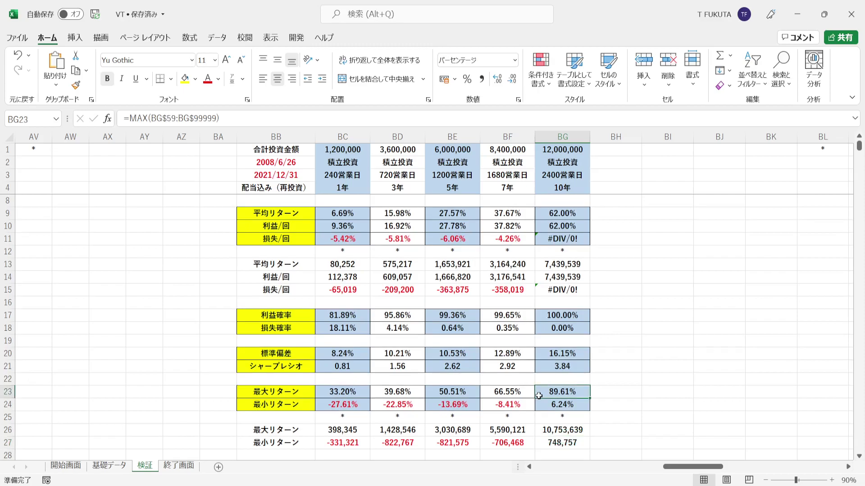
pyautogui.click(539, 406)
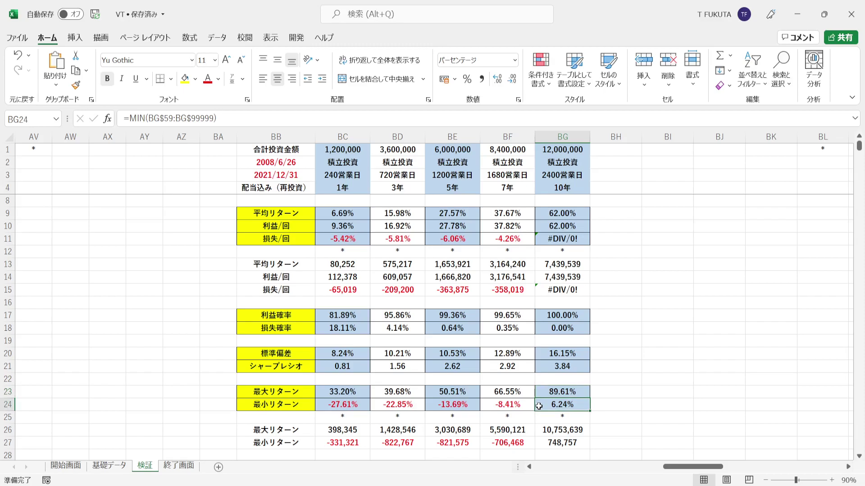
pyautogui.click(544, 189)
pyautogui.press('Down')
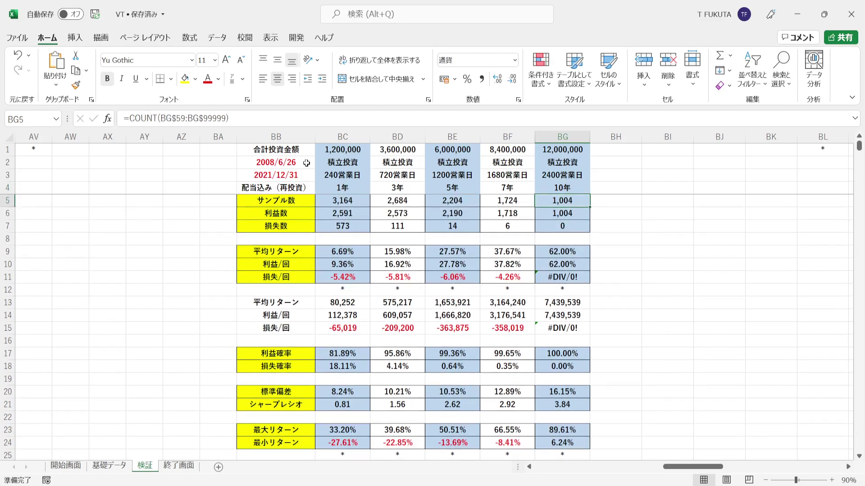
# - Go to the 一括投資 results table in BN:BS and highlight its 1年 column BO
pyautogui.click(607, 148)
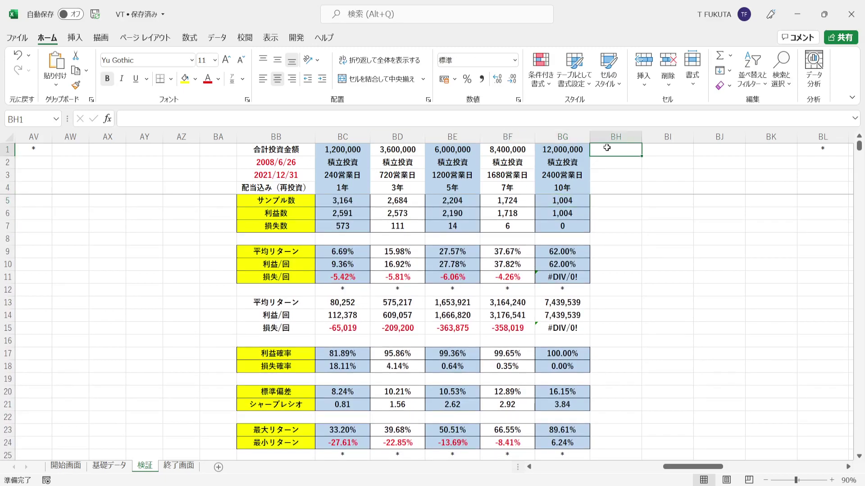
pyautogui.hotkey('ctrl', 'Right')
pyautogui.hotkey('ctrl', 'Right')
pyautogui.hotkey('ctrl', 'Right')
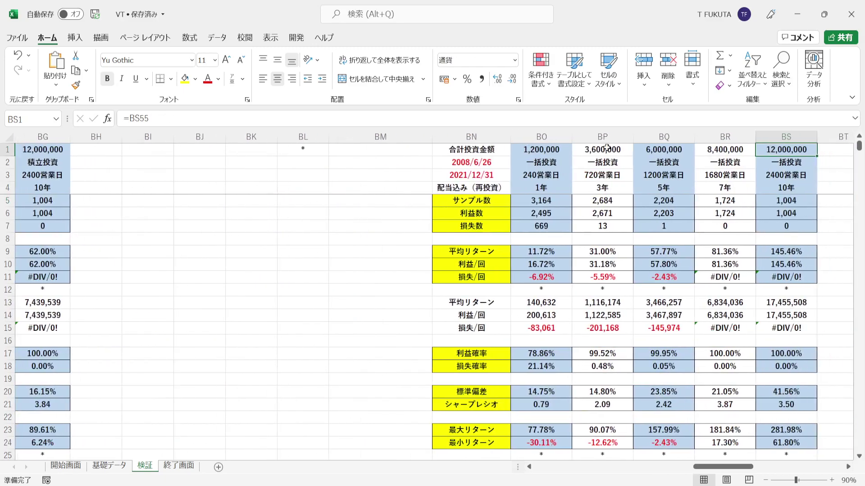
pyautogui.hotkey('ctrl', 'Right')
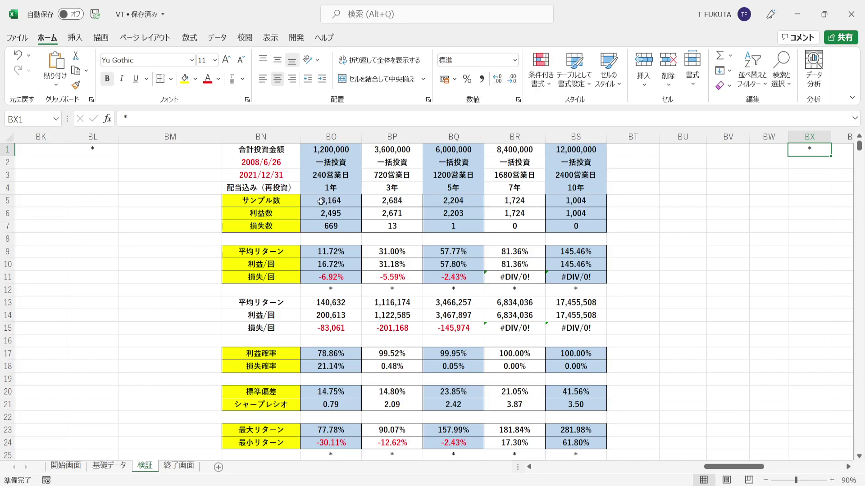
pyautogui.click(334, 136)
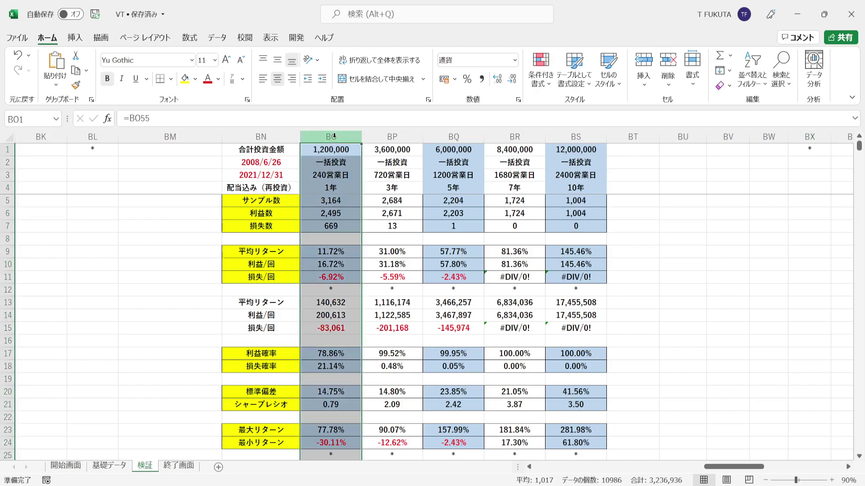
# - Check the 一括投資 test dates in BN2:BN3 and the 1年 investment amount, business days, period and サンプル数 in column BO
pyautogui.click(286, 164)
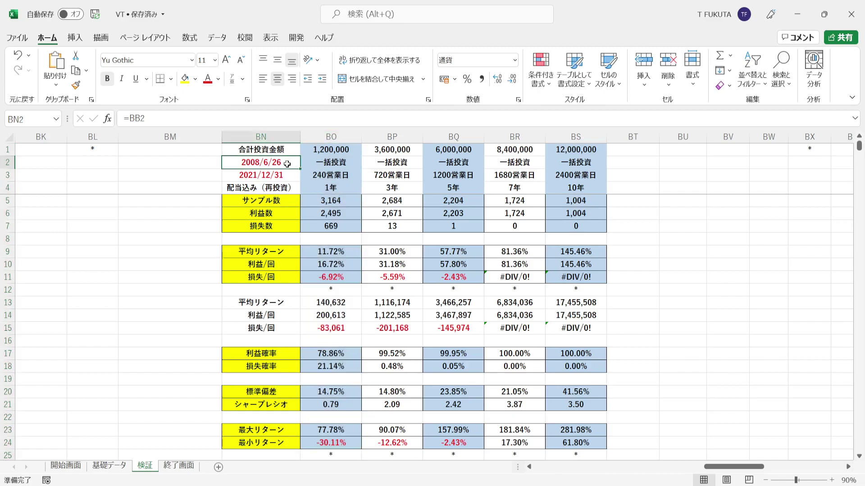
pyautogui.moveTo(287, 164); pyautogui.dragTo(288, 174)
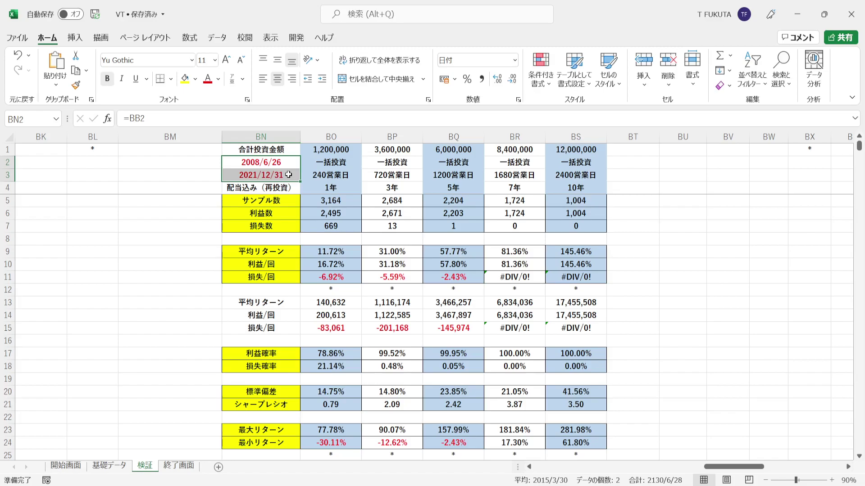
pyautogui.click(303, 145)
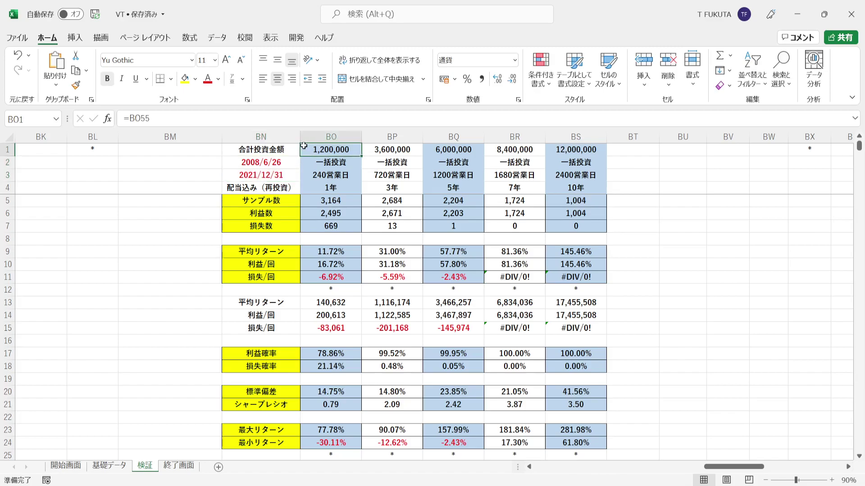
pyautogui.click(305, 175)
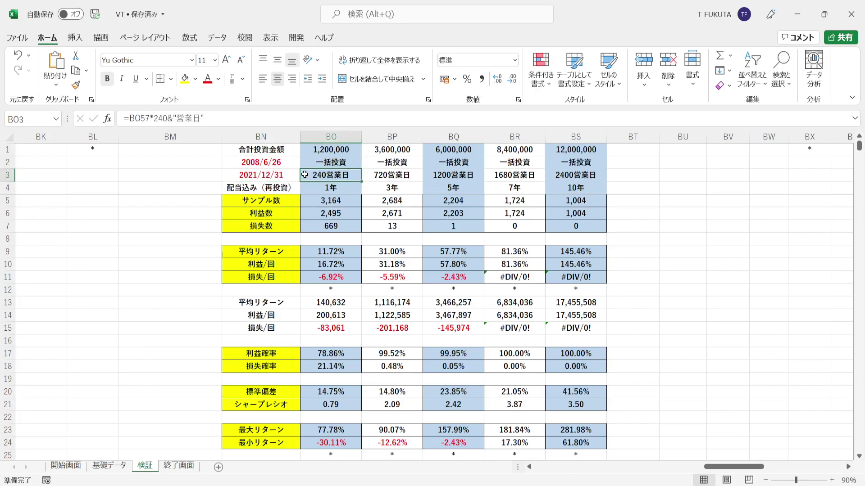
pyautogui.click(304, 189)
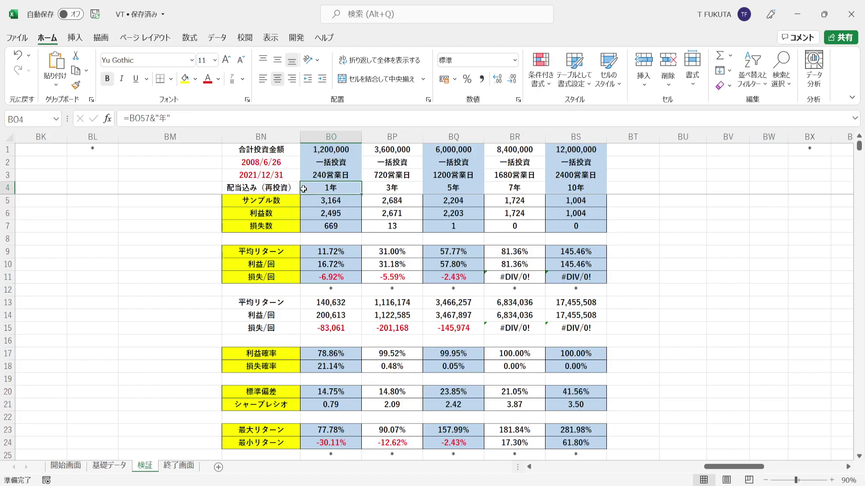
pyautogui.click(305, 202)
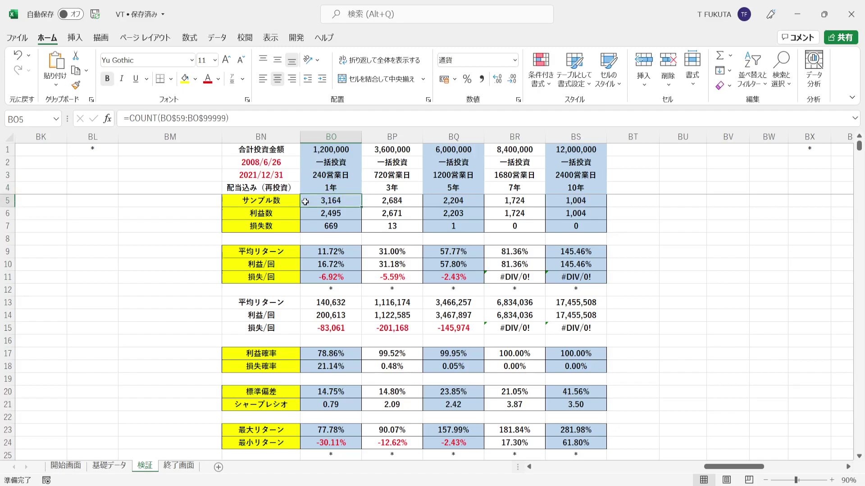
# - Review the 1年 lump-sum profit and loss probabilities in BO17:BO18, the counts in BO6:BO7, and the average rates in BO9:BO11
pyautogui.click(306, 352)
pyautogui.click(309, 213)
pyautogui.click(308, 267)
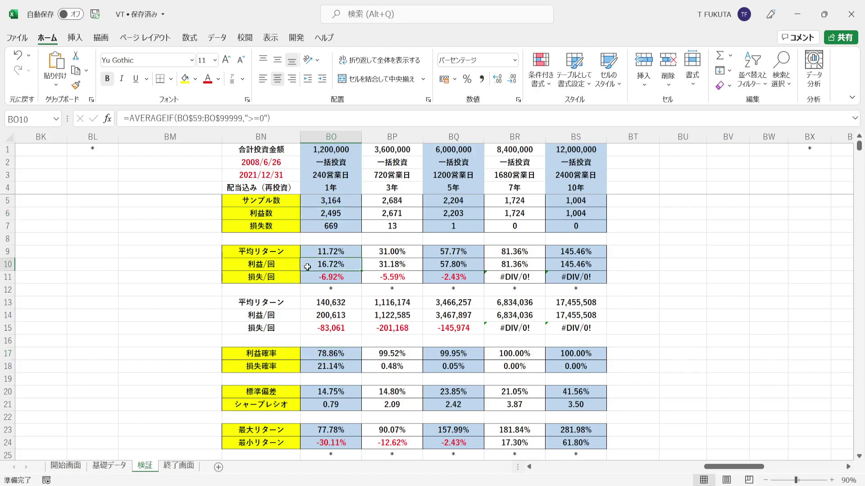
pyautogui.click(308, 366)
pyautogui.click(313, 229)
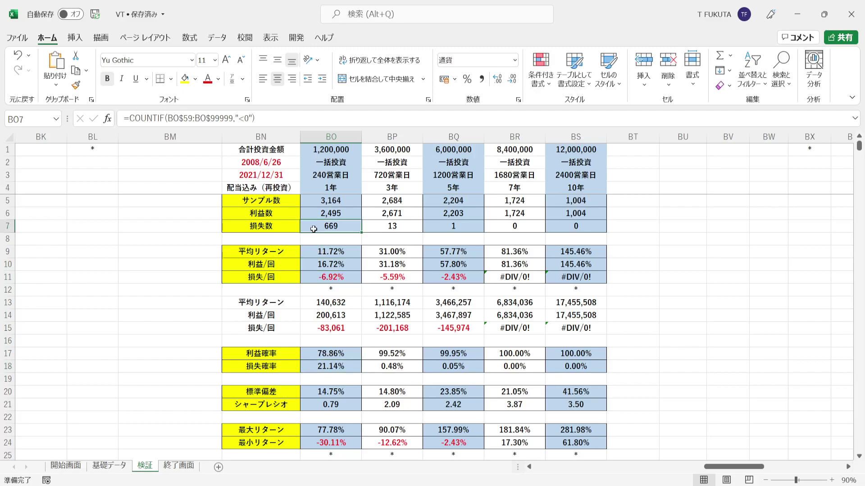
pyautogui.click(308, 281)
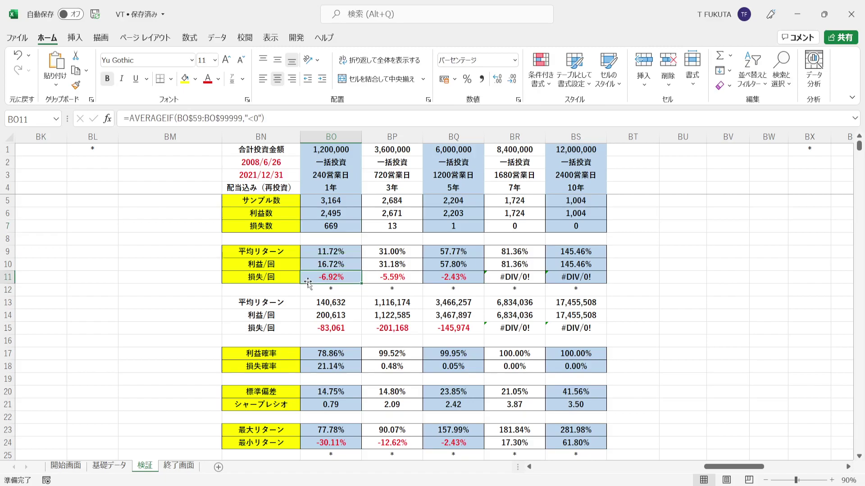
pyautogui.click(308, 253)
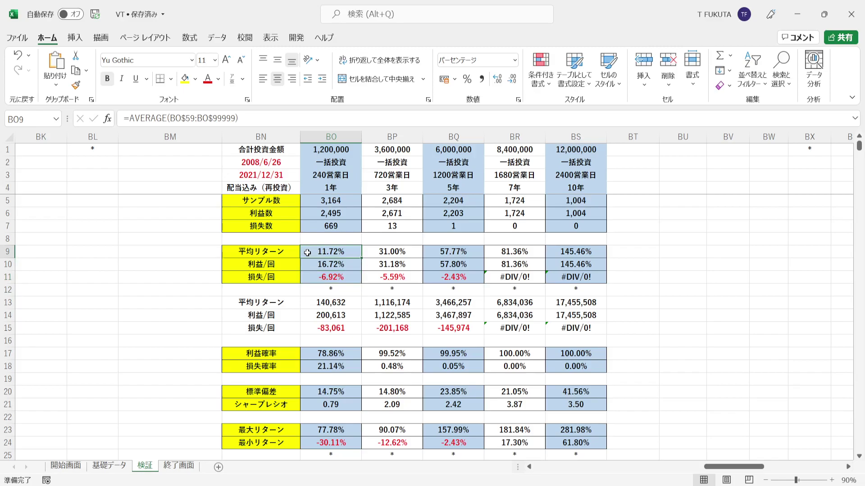
# - Review the 1年 lump-sum 利益/回, 損失/回 and 平均リターン amounts in BO13:BO15
pyautogui.click(307, 317)
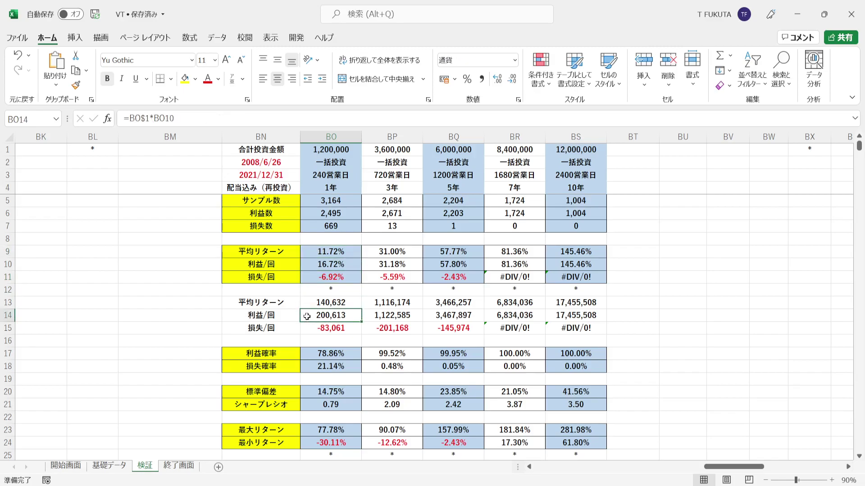
pyautogui.click(306, 329)
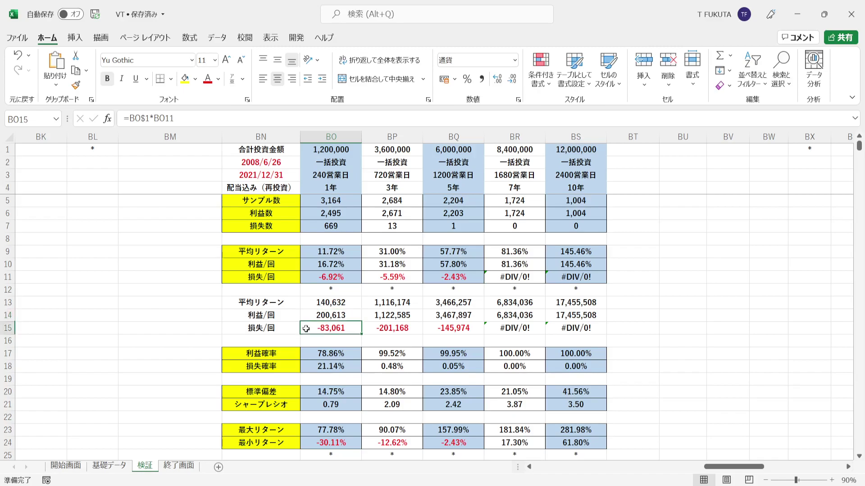
pyautogui.click(306, 303)
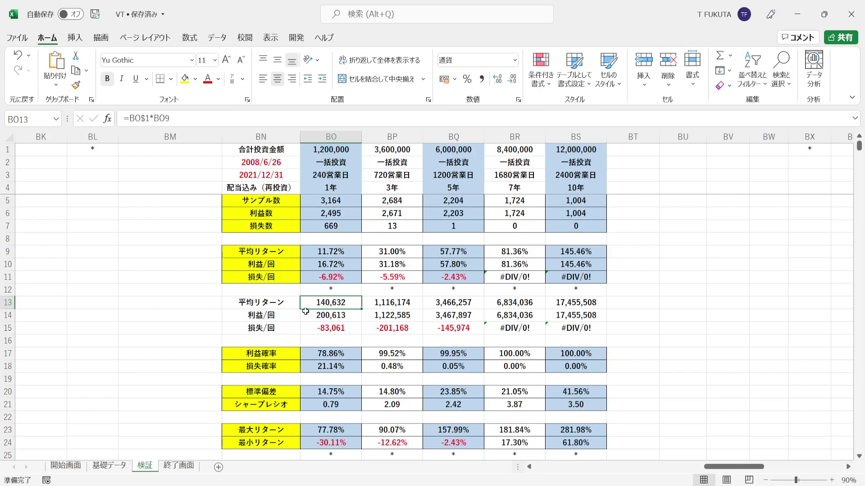
# - Compare the 1年 lump-sum 標準偏差 in BO20 with the average return in BO9, and check the シャープレシオ in BO21
pyautogui.click(292, 393)
pyautogui.click(310, 394)
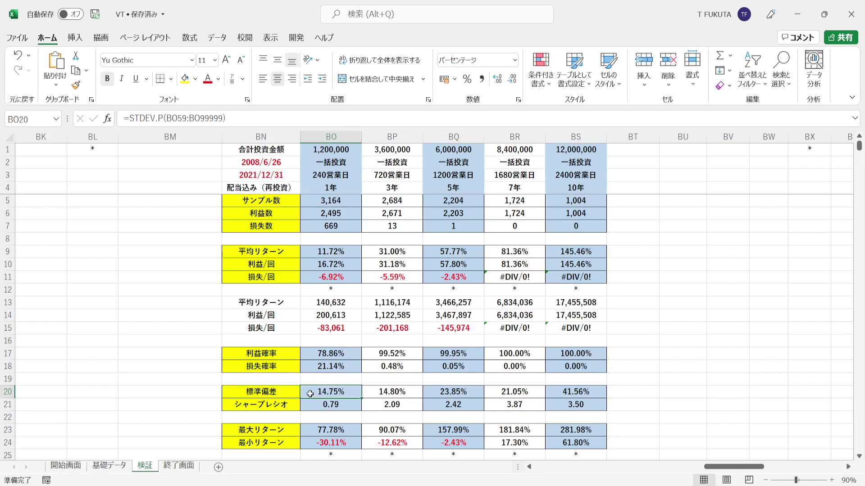
pyautogui.click(308, 258)
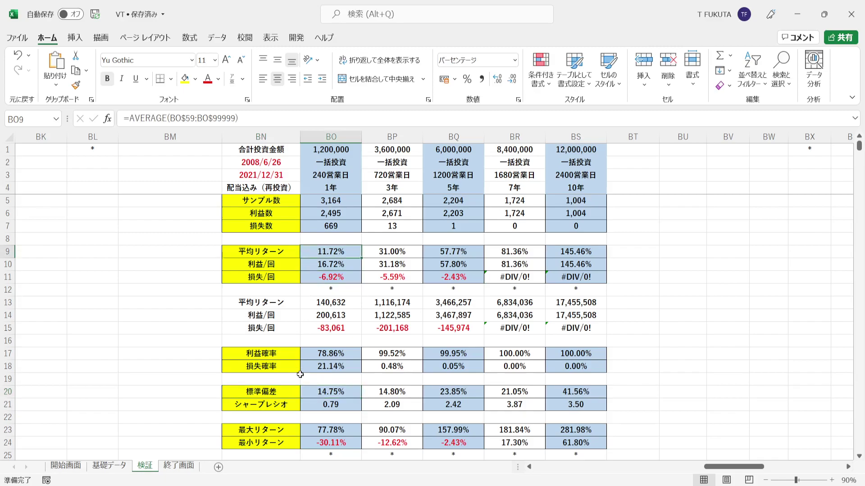
pyautogui.click(305, 395)
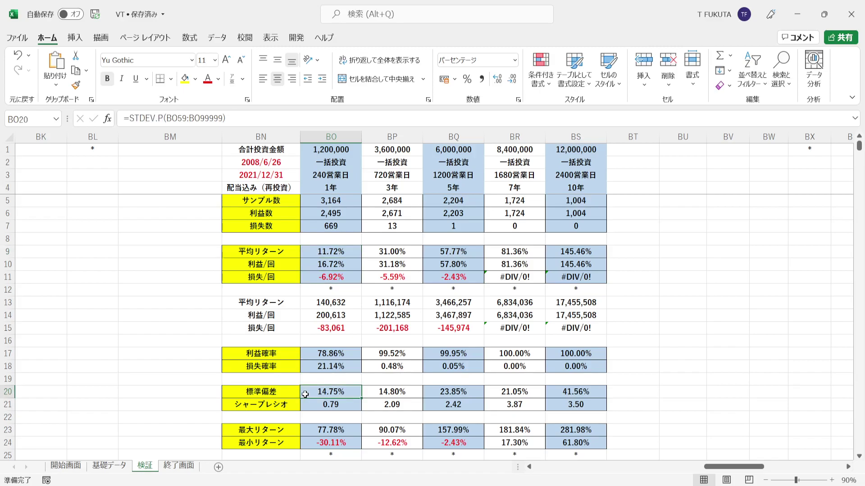
pyautogui.click(310, 407)
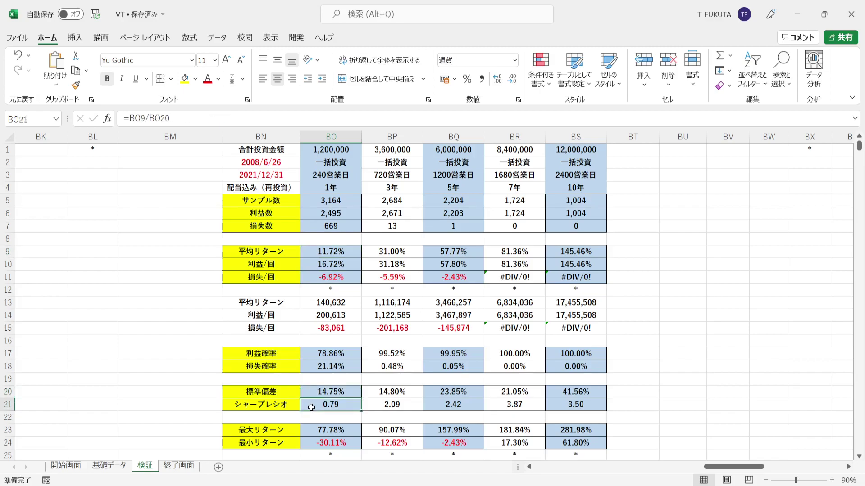
# - Review the 1年 lump-sum 最大リターン and 最小リターン in BO23 and BO24, and their amounts in BO26 and BO27
pyautogui.click(304, 432)
pyautogui.press('Down')
pyautogui.press('Down')
pyautogui.press('Down')
pyautogui.press('Down')
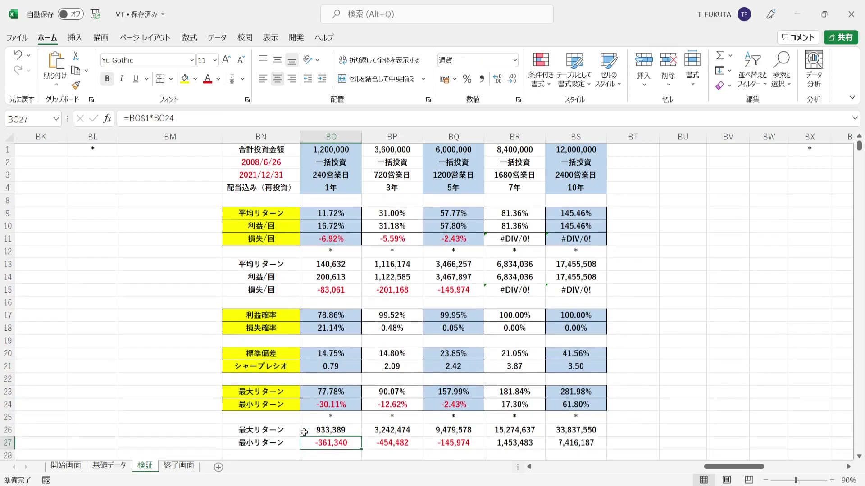
pyautogui.click(306, 395)
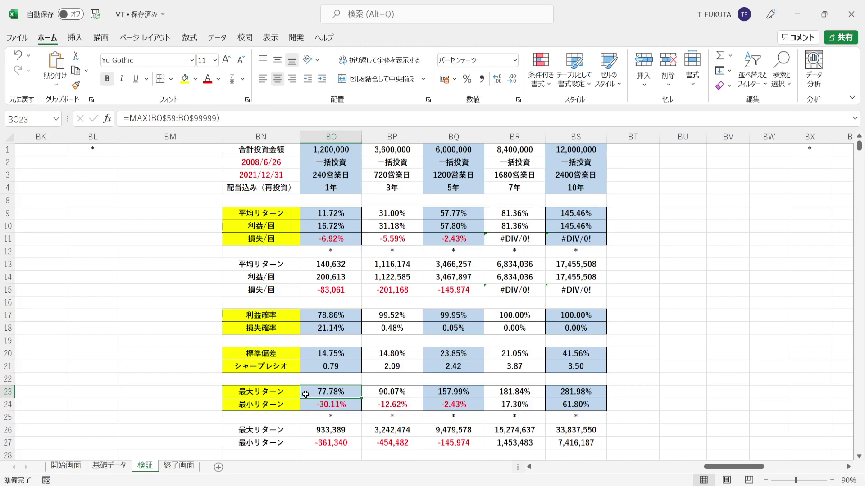
pyautogui.press('Down')
pyautogui.press('Up')
pyautogui.click(306, 403)
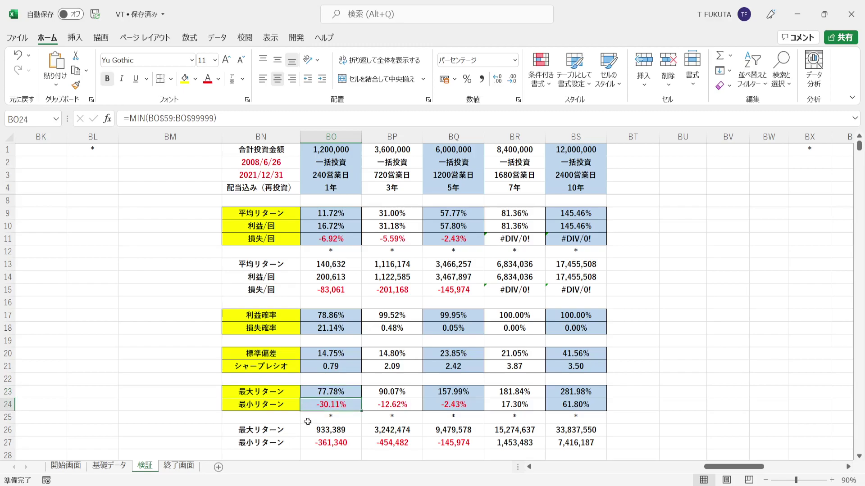
pyautogui.click(307, 430)
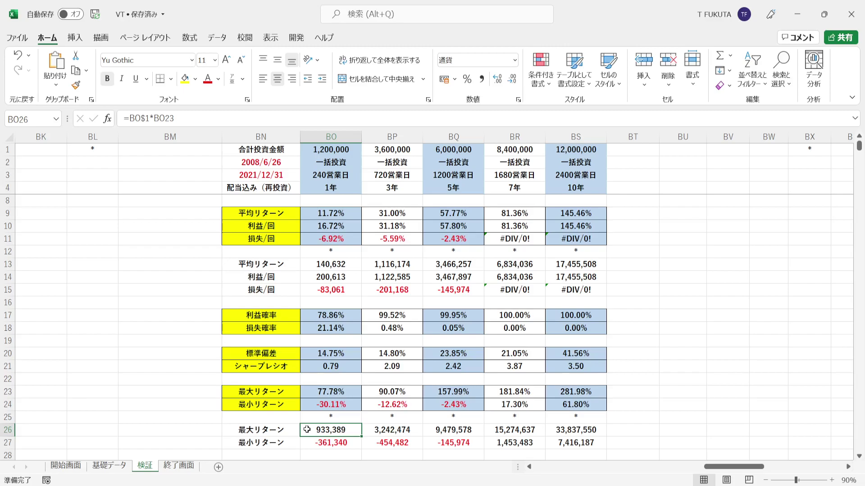
pyautogui.click(305, 442)
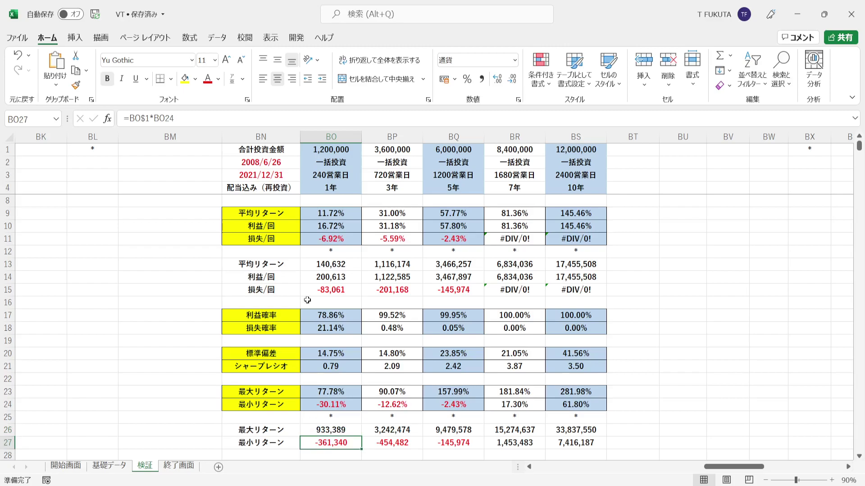
# - Return to the start of the lump-sum table and highlight the 3年 to 10年 period headings in BP4:BS4
pyautogui.click(307, 189)
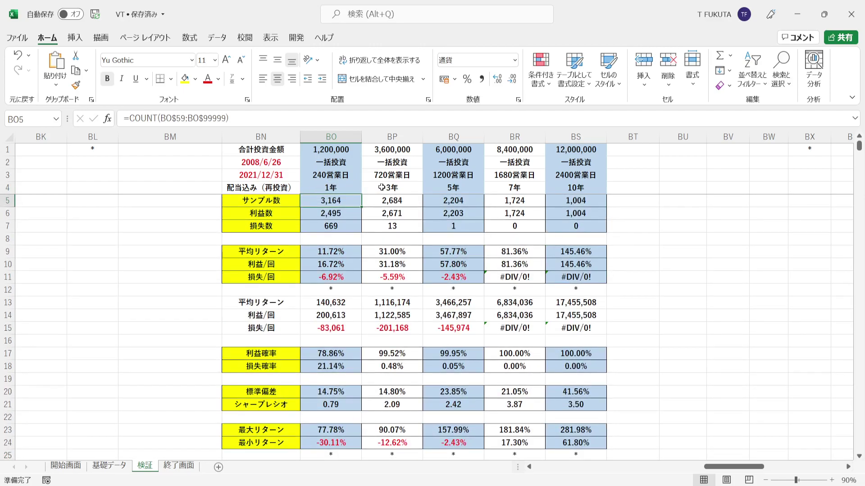
pyautogui.click(377, 189)
pyautogui.moveTo(376, 190); pyautogui.dragTo(570, 187)
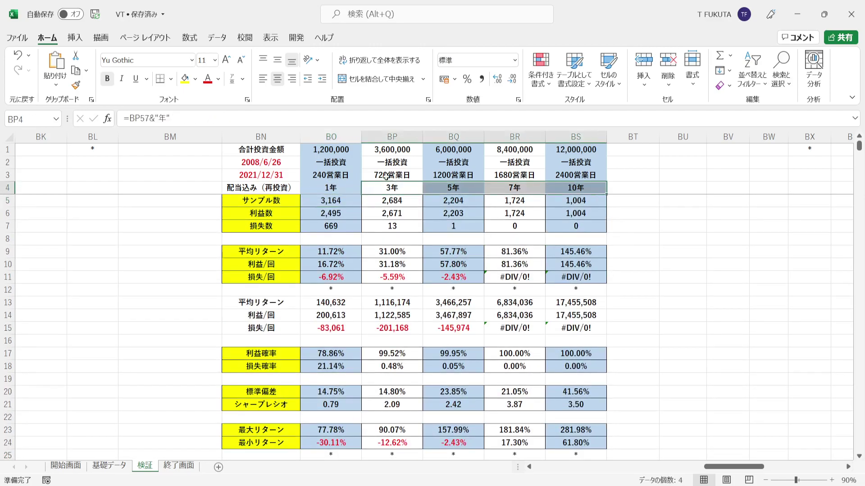
# - Review the 3年 lump-sum column's setup: the date range in BN2:BN3, 合計投資金額 in BP1, 営業日 period in BP3:BP4 and サンプル数 in BP5
pyautogui.click(395, 136)
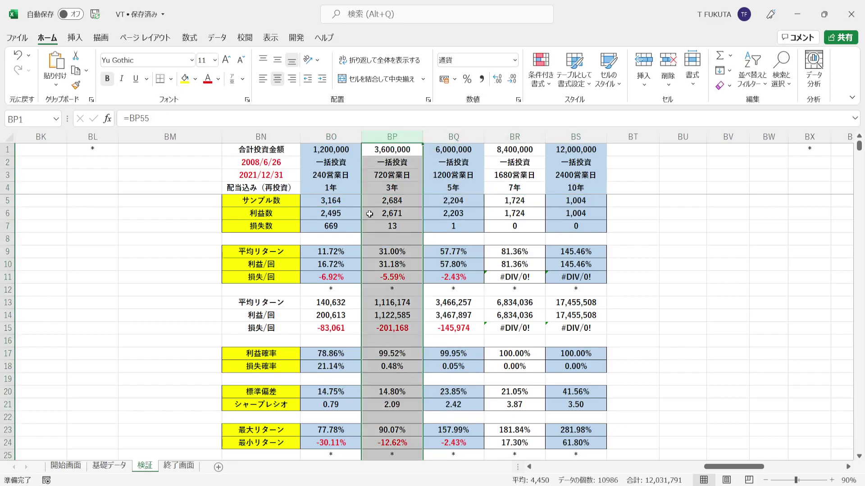
pyautogui.moveTo(294, 161); pyautogui.dragTo(295, 172)
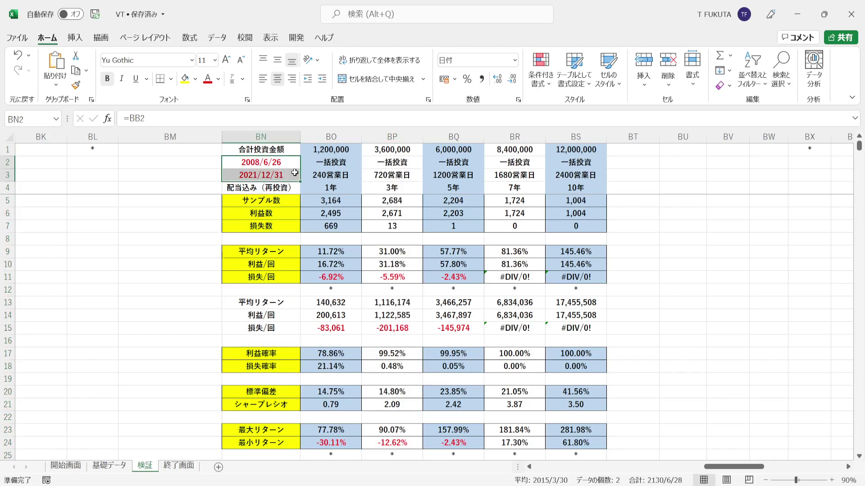
pyautogui.click(366, 152)
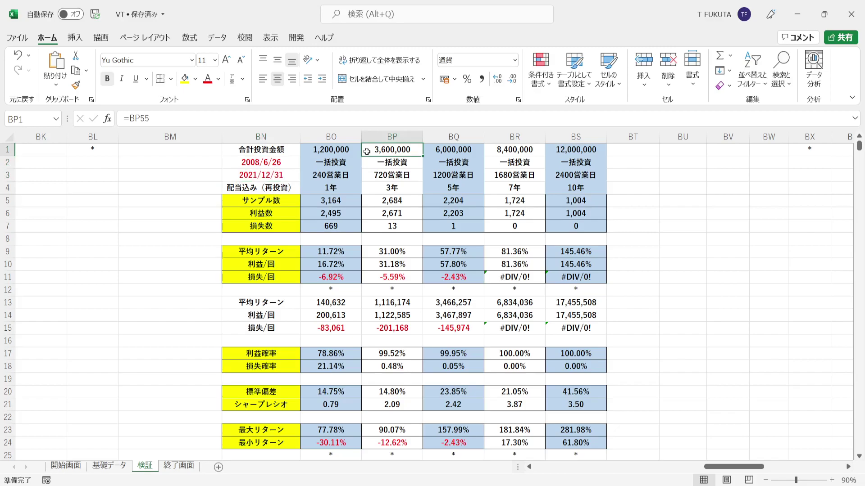
pyautogui.click(368, 175)
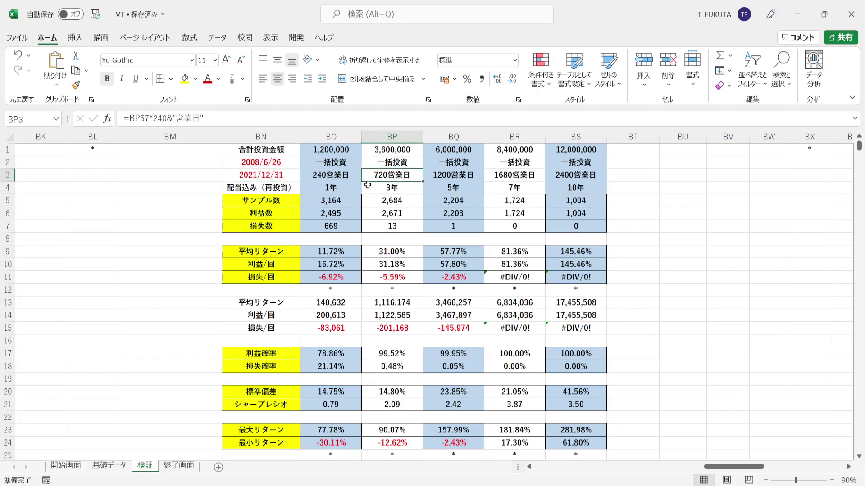
pyautogui.click(368, 189)
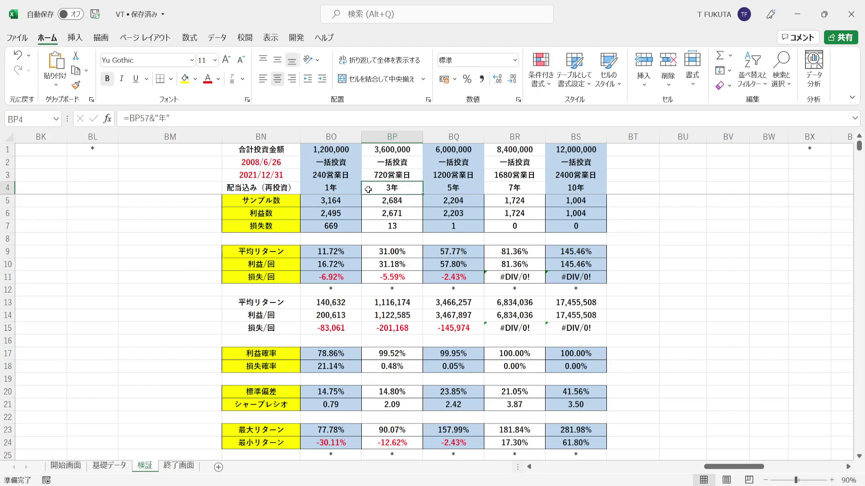
pyautogui.click(368, 201)
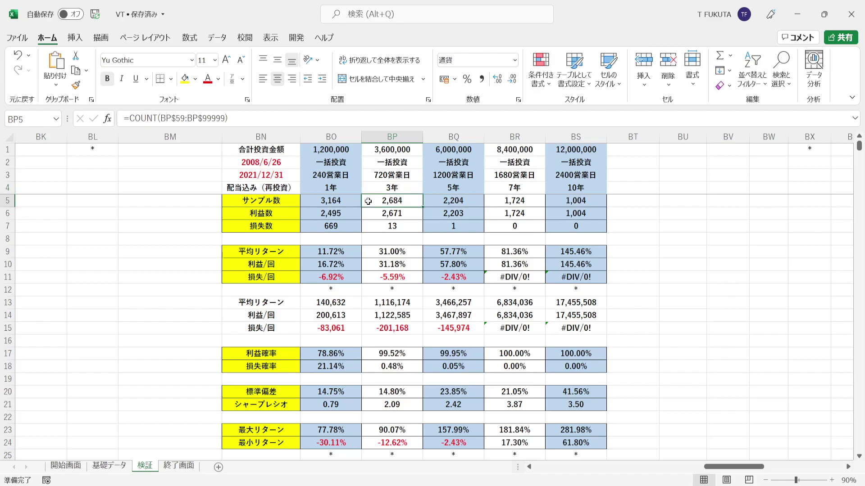
# - Check the 3年 lump-sum 利益確率 and 損失確率 with their counts in BP6:BP7, and the per-trade and average return rates in BP9:BP11
pyautogui.click(368, 354)
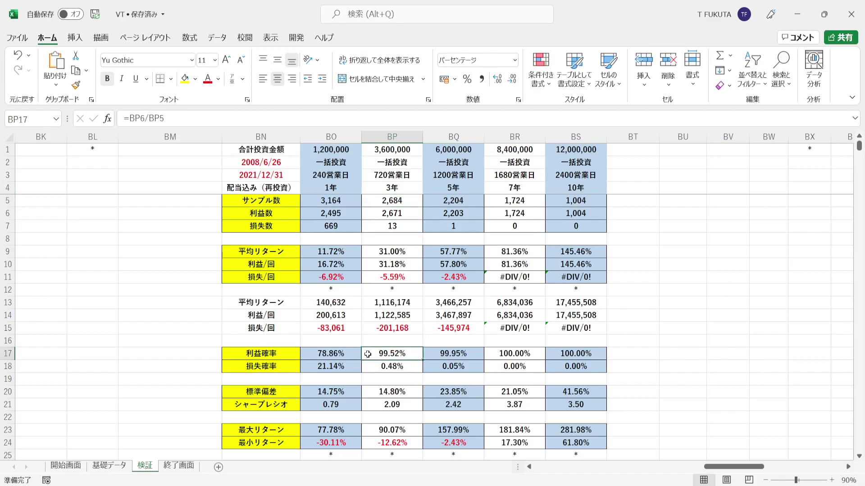
pyautogui.click(372, 214)
pyautogui.click(372, 267)
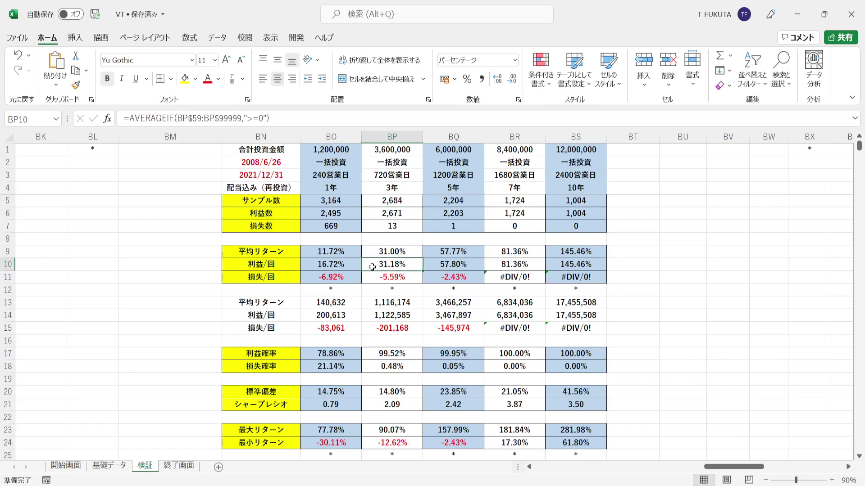
pyautogui.click(374, 365)
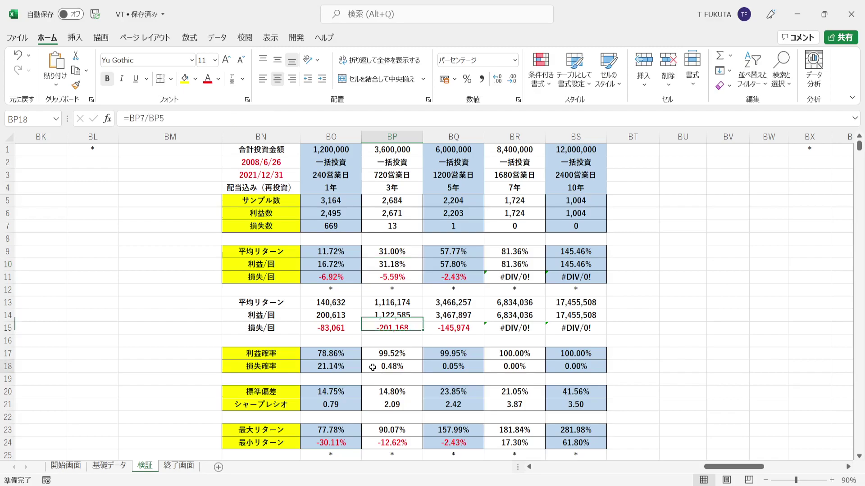
pyautogui.click(378, 224)
pyautogui.click(372, 278)
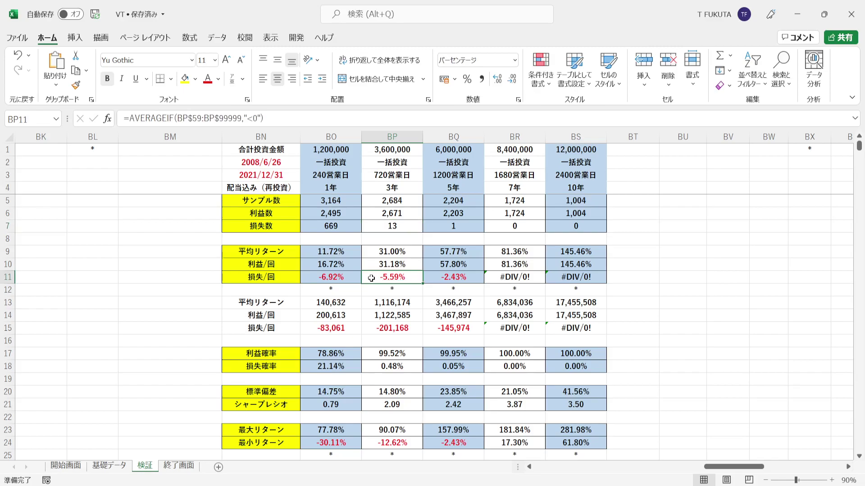
pyautogui.click(369, 252)
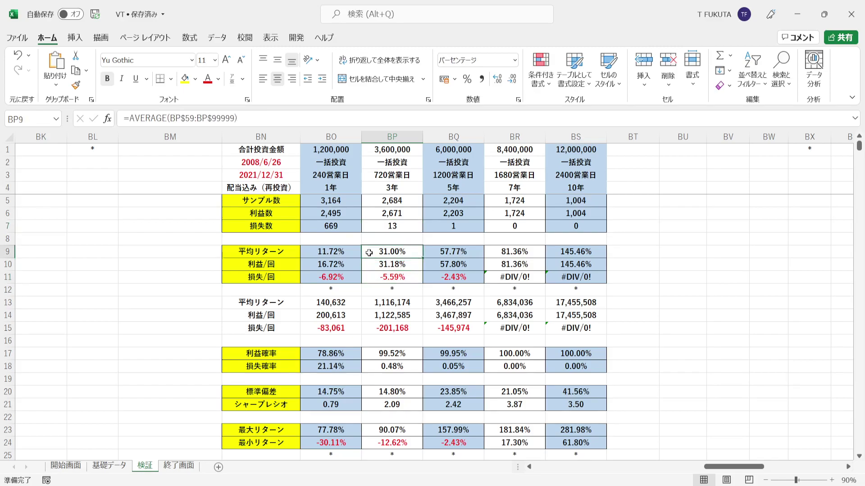
# - Review the 3年 lump-sum 利益/回, 損失/回 and 平均リターン amounts in BP13:BP15
pyautogui.click(369, 316)
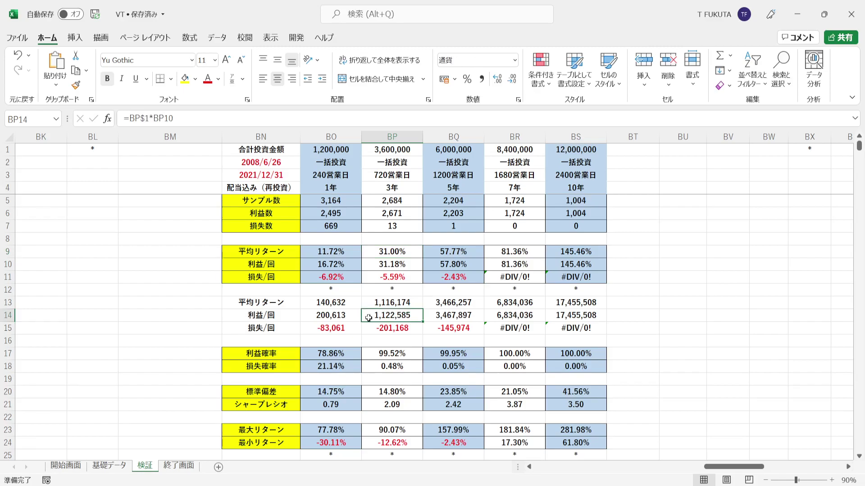
pyautogui.click(367, 330)
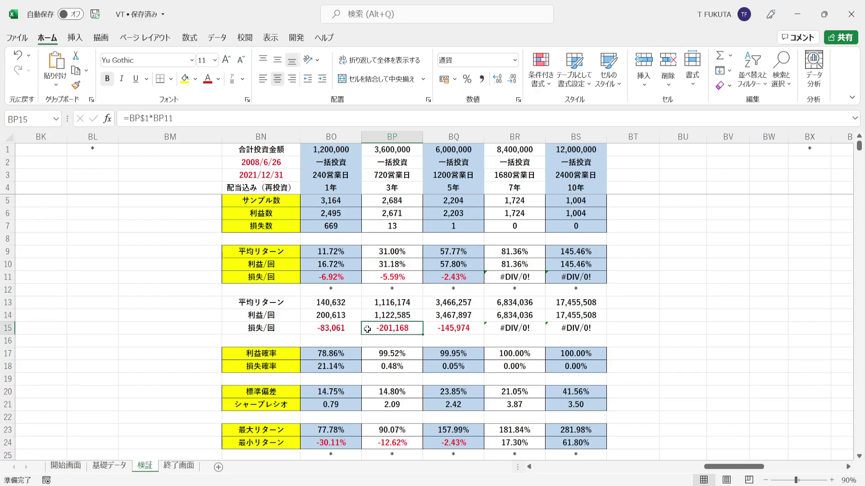
pyautogui.click(367, 303)
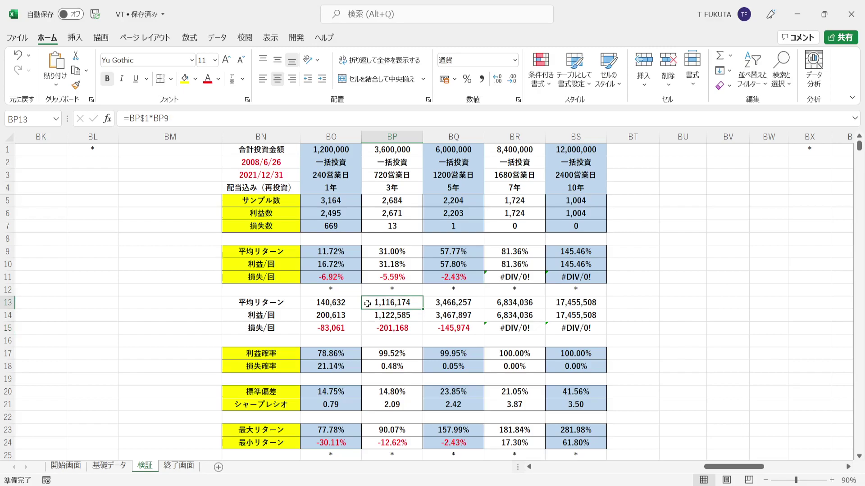
# - Compare the 3年 lump-sum 標準偏差 in BP20 with the average return in BP9, and check the シャープレシオ in BP21
pyautogui.click(369, 395)
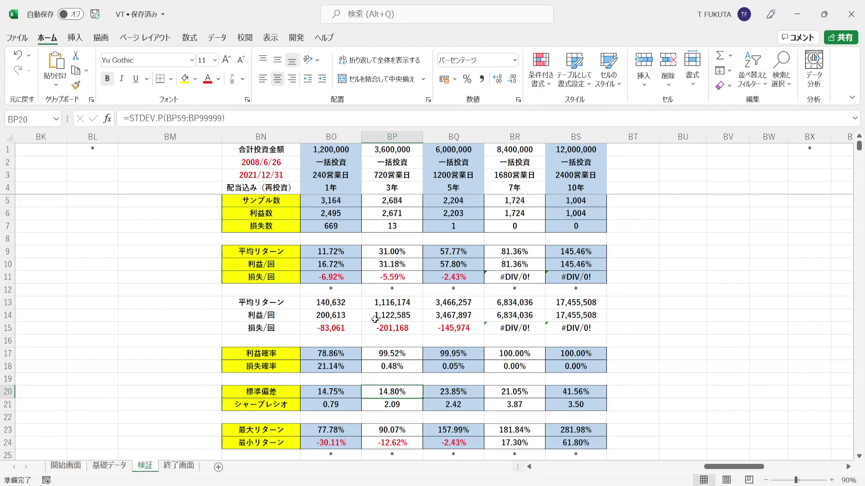
pyautogui.click(371, 255)
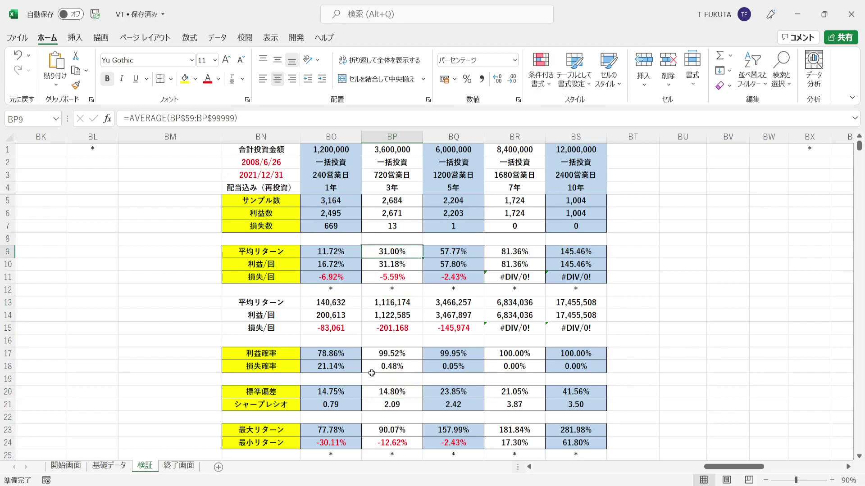
pyautogui.click(369, 392)
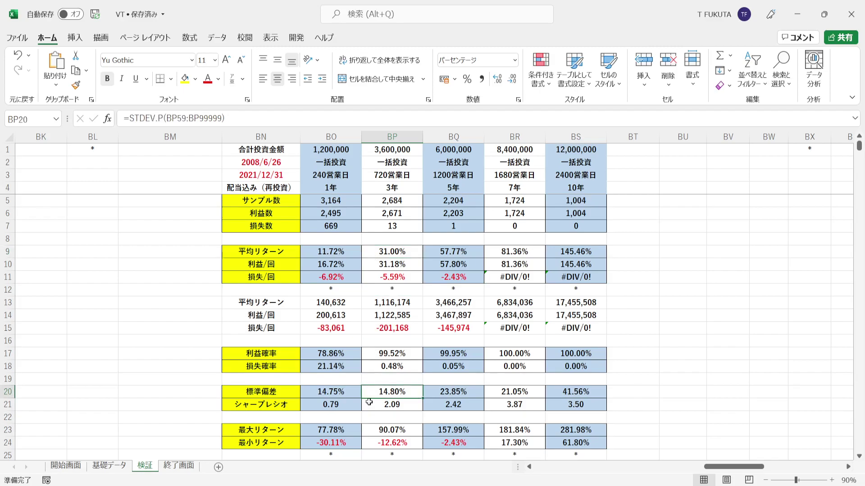
pyautogui.click(369, 403)
# - Review the 3年 lump-sum 最大リターン and 最小リターン in BP23 and BP24, and their amounts in BP26 and BP27
pyautogui.click(368, 426)
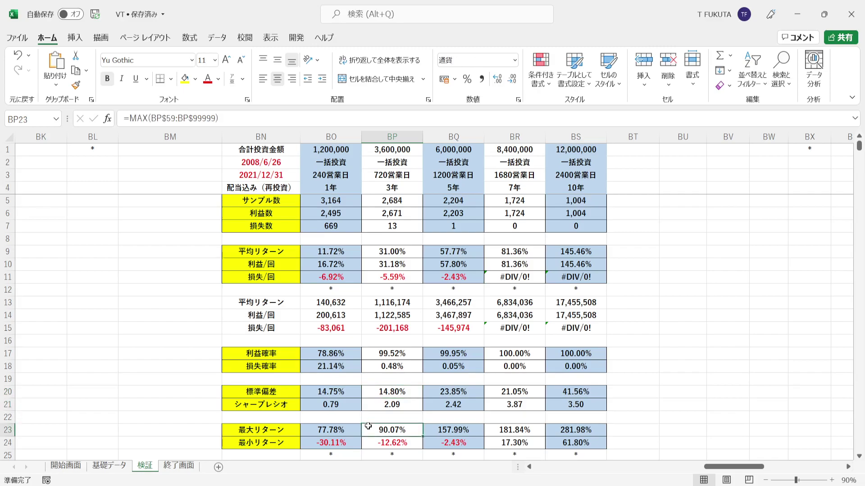
pyautogui.press('Down')
pyautogui.press('Down')
pyautogui.press('Down')
pyautogui.press('Down')
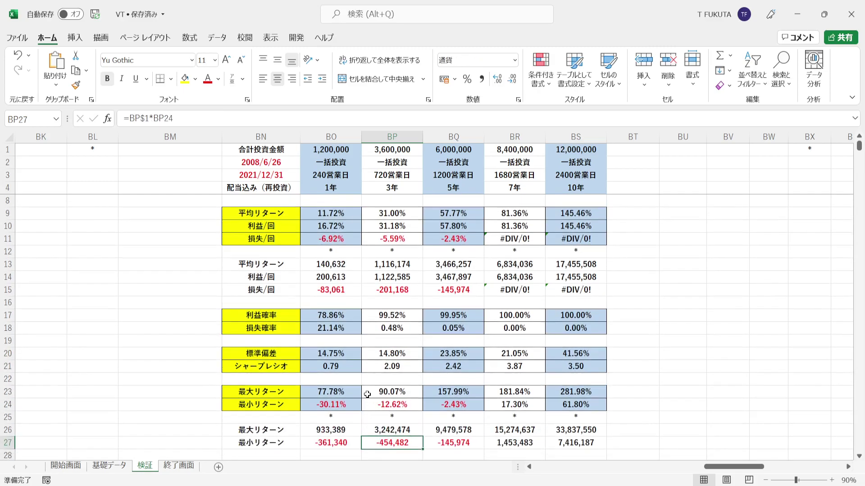
pyautogui.click(367, 394)
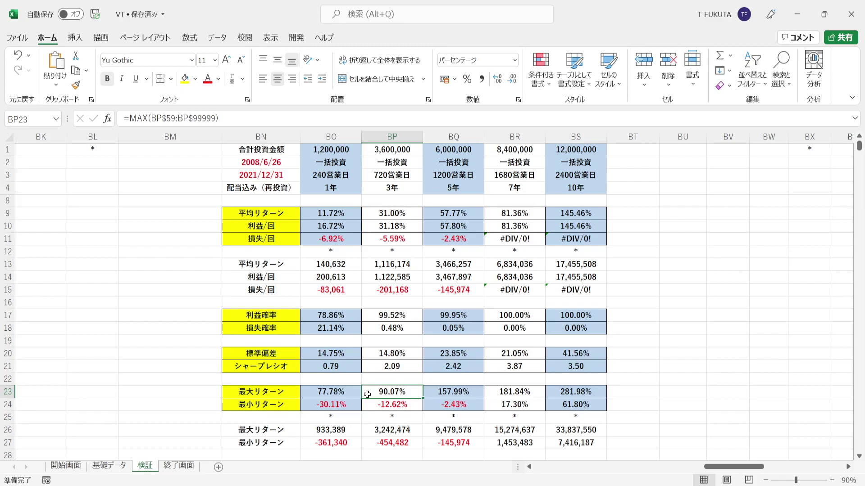
pyautogui.click(367, 405)
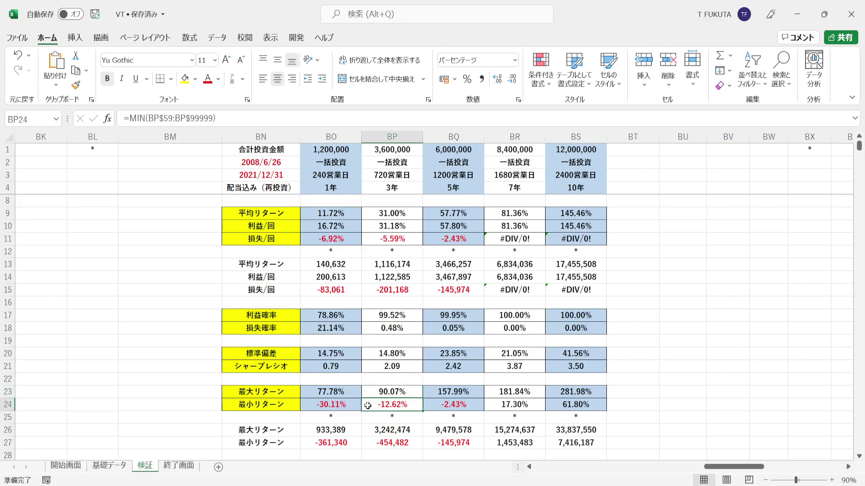
pyautogui.click(363, 433)
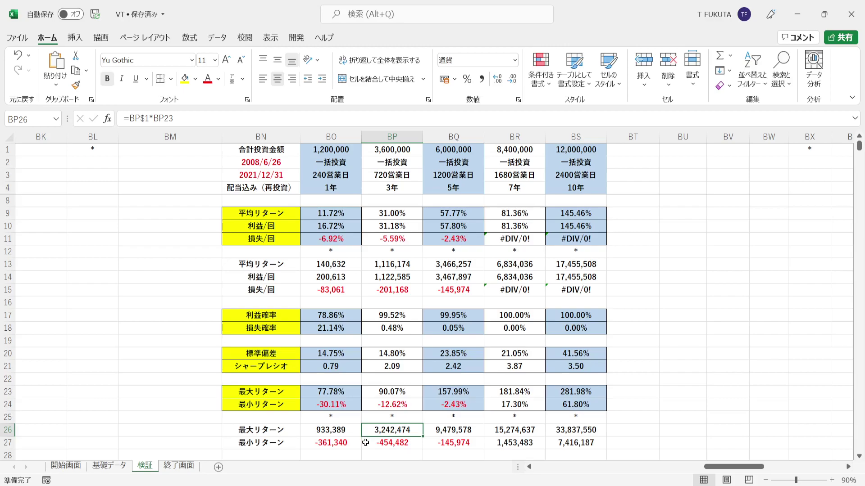
pyautogui.click(365, 442)
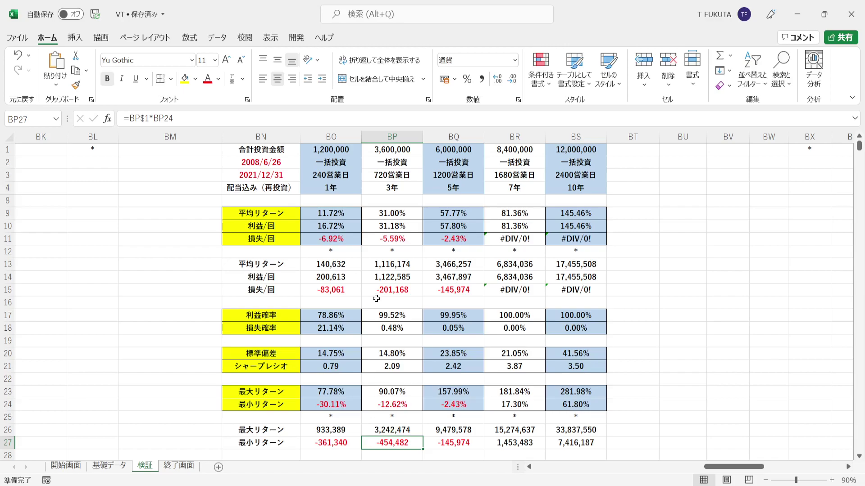
# - Return to the start of the lump-sum table and highlight the 5年 to 10年 period headings in BQ4:BS4
pyautogui.click(375, 196)
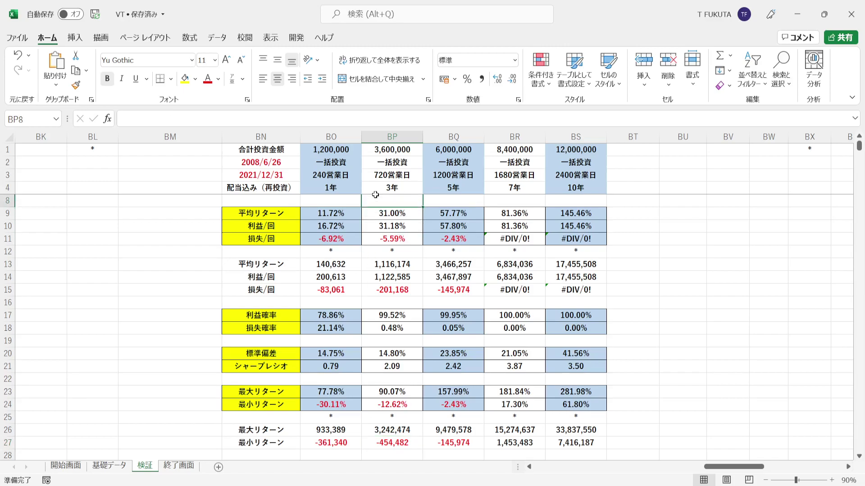
pyautogui.press('Up')
pyautogui.hotkey('ctrl', 'z')
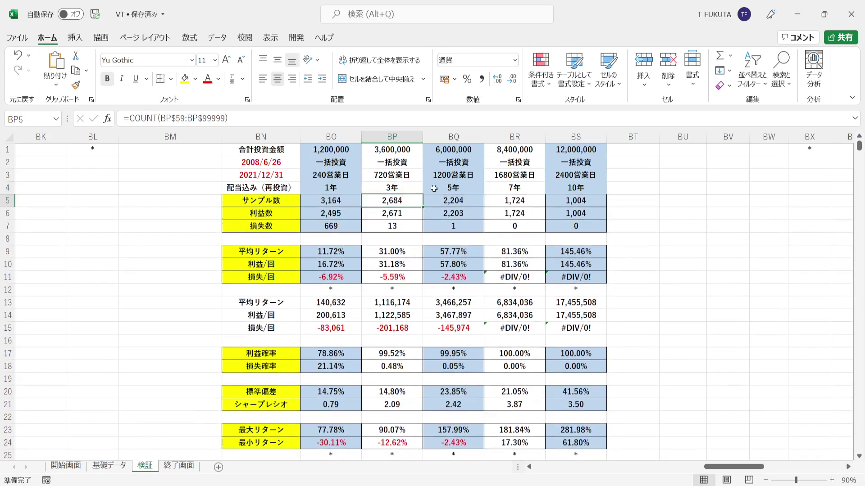
pyautogui.moveTo(441, 189); pyautogui.dragTo(557, 187)
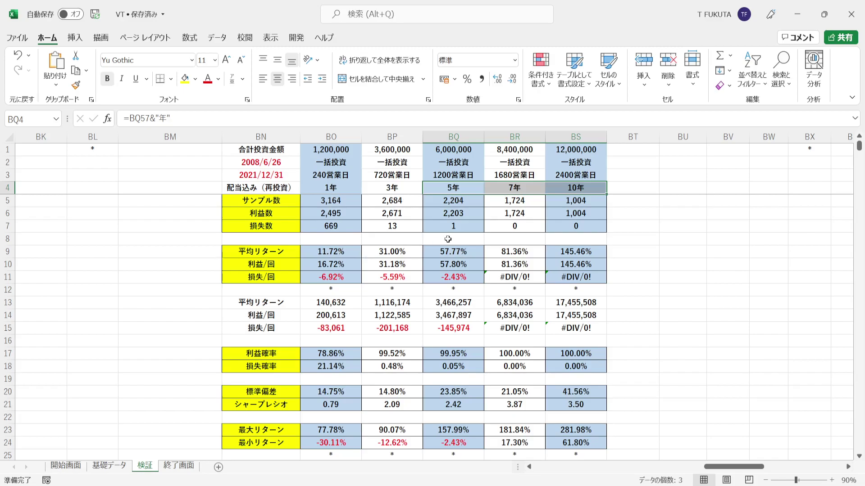
# - Examine the lump-sum 損失数 for the 5年 column in BQ7 and for the 7年 and 10年 columns in BR7:BS7
pyautogui.click(464, 131)
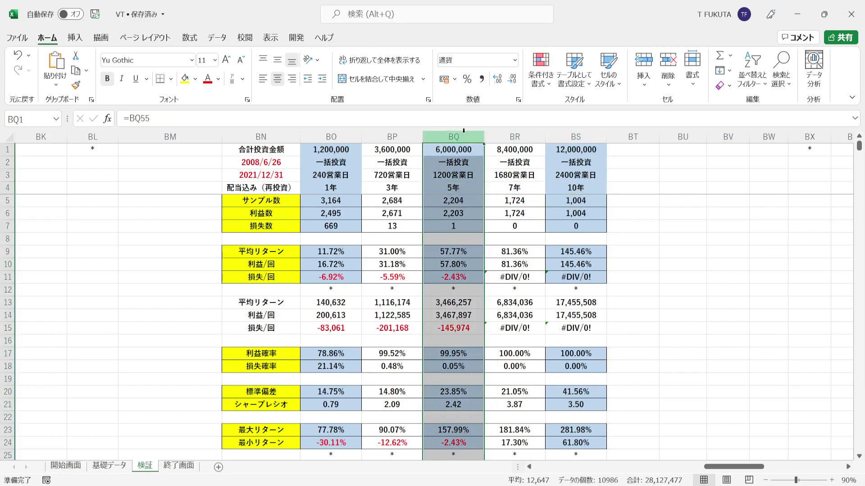
pyautogui.click(437, 228)
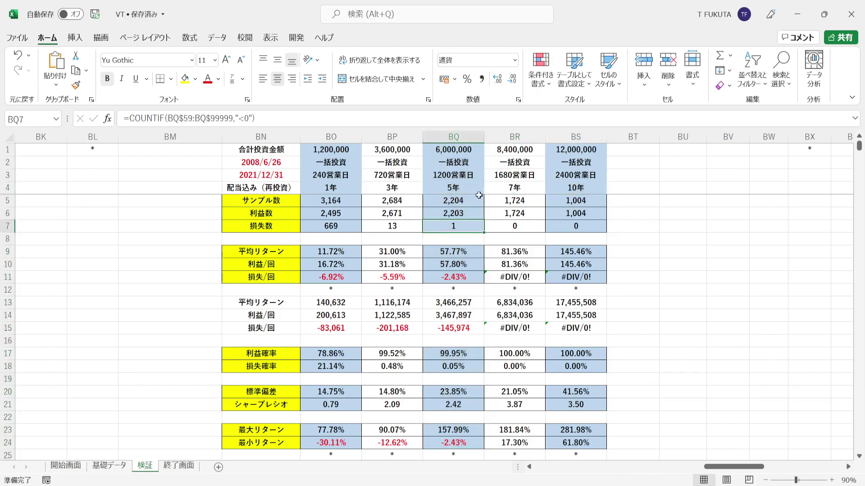
pyautogui.click(575, 137)
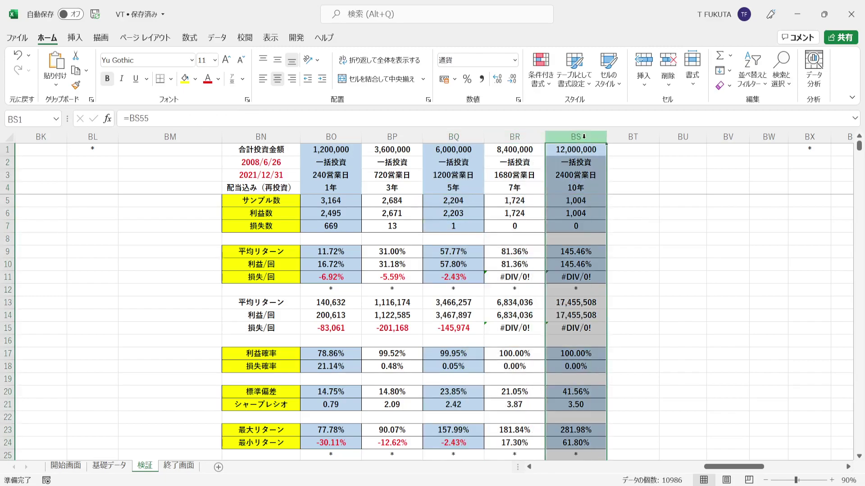
pyautogui.moveTo(499, 227); pyautogui.dragTo(581, 225)
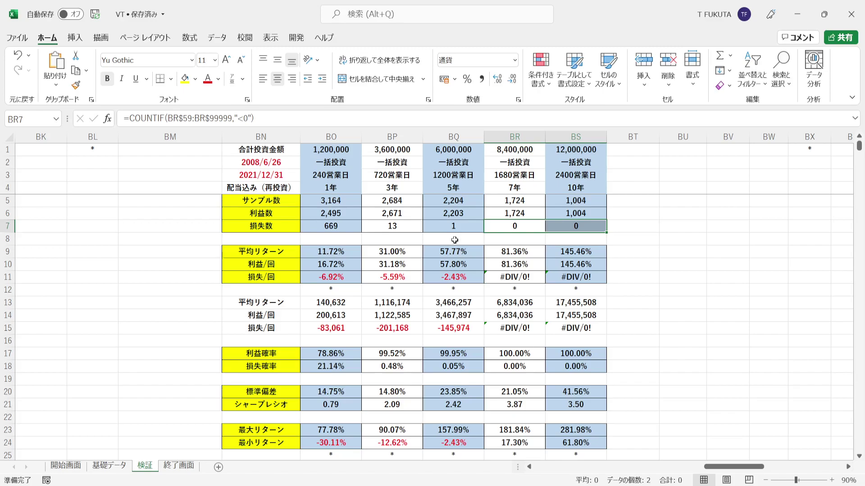
# - Check the start date in BN2, the 7年 and 10年 lump-sum columns, and their 利益数 in BR6:BS6
pyautogui.click(297, 162)
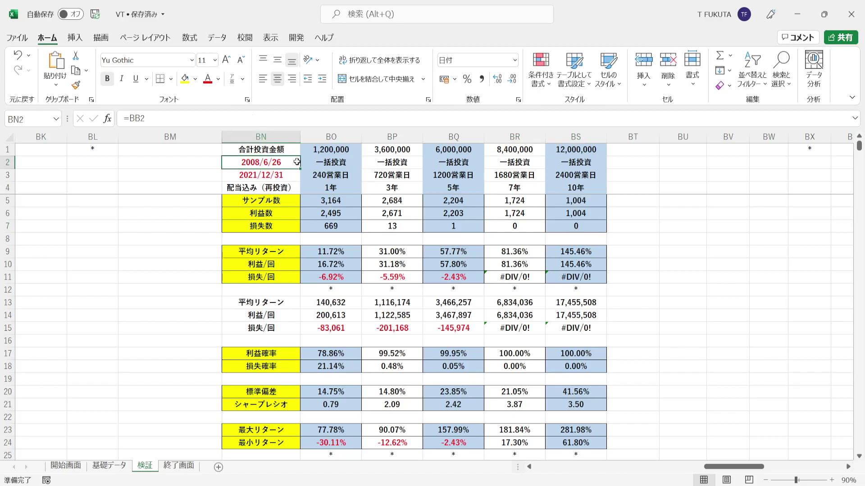
pyautogui.click(499, 132)
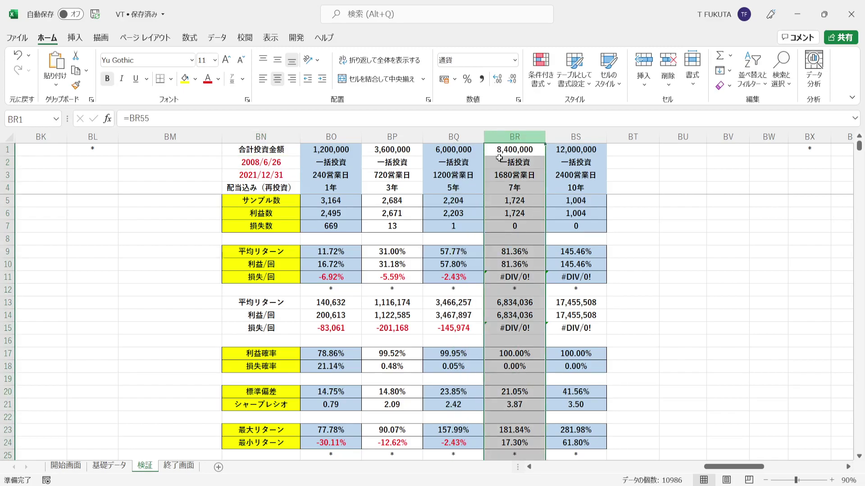
pyautogui.click(496, 215)
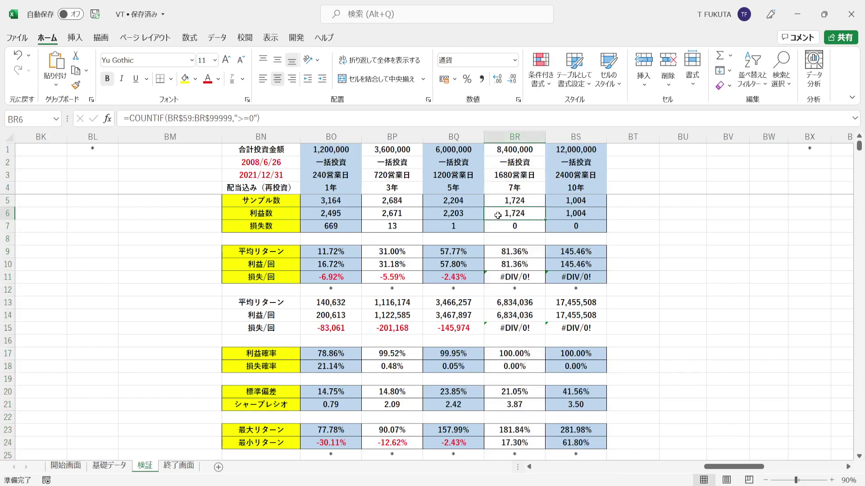
pyautogui.moveTo(496, 216); pyautogui.dragTo(567, 216)
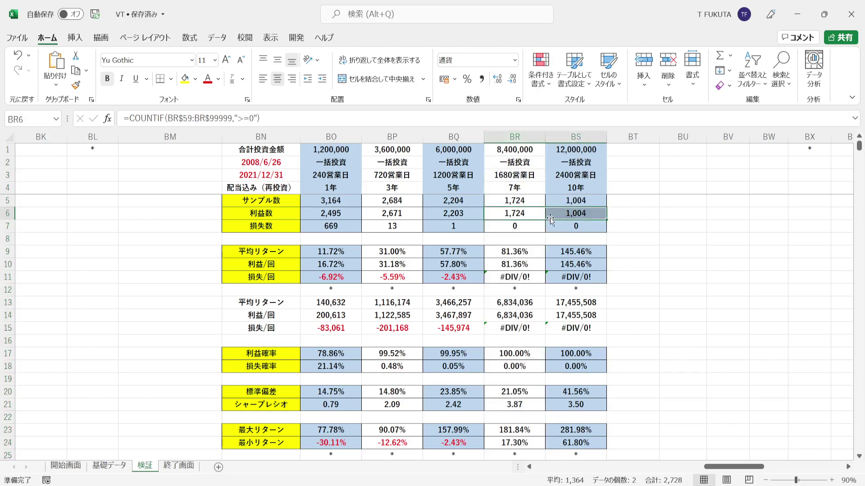
pyautogui.click(574, 134)
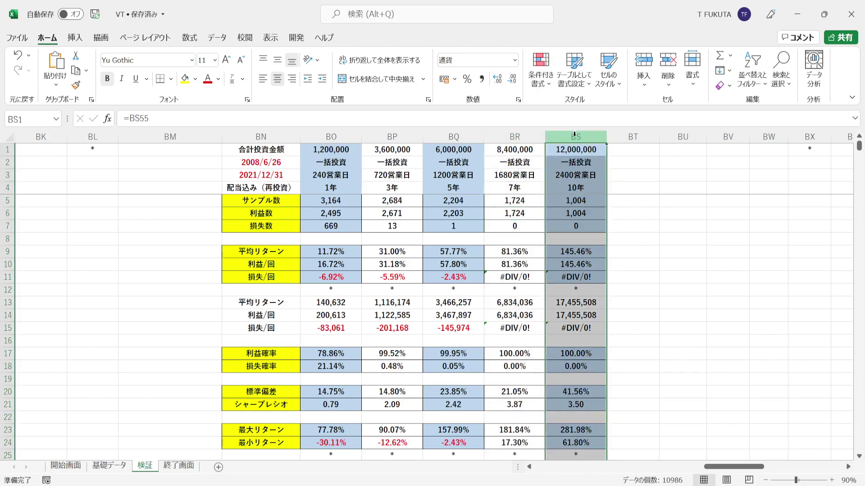
# - Check the 10年 lump-sum 平均リターン in BS9, the 合計投資金額 in BS1 and the average return amount in BS13
pyautogui.click(552, 250)
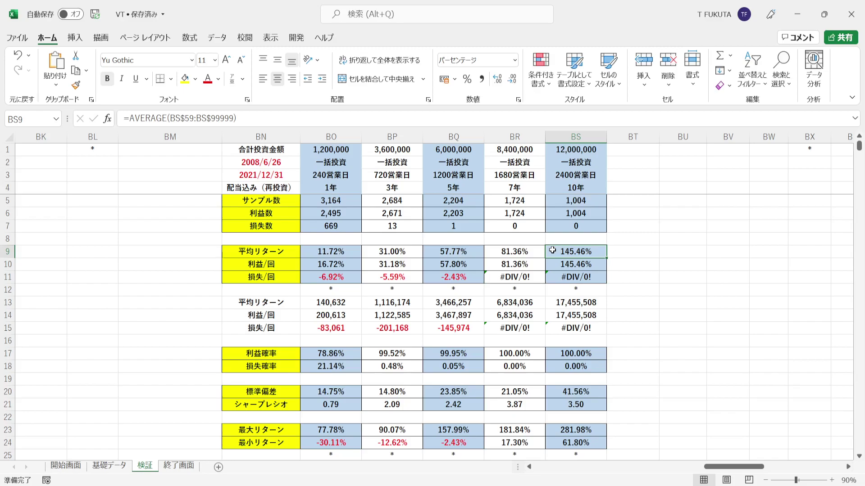
pyautogui.click(548, 152)
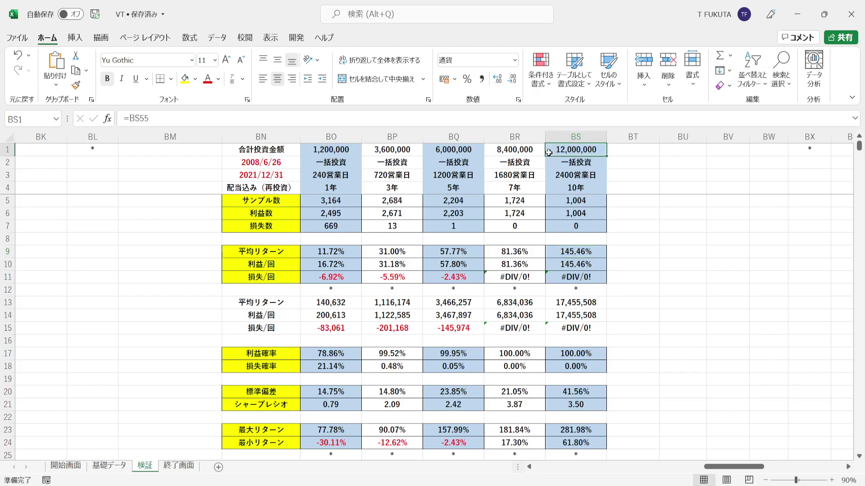
pyautogui.click(549, 306)
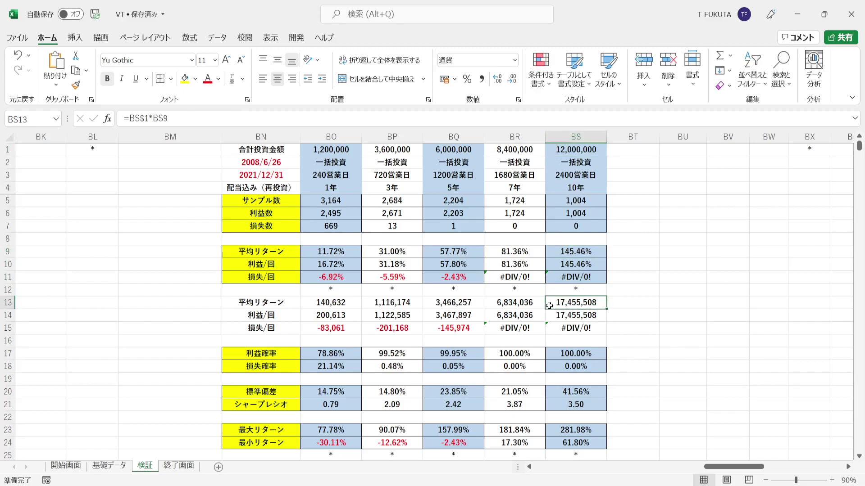
# - Review the 10年 lump-sum 最大リターン and 最小リターン in BS23 and BS24, and their amounts in BS26 and BS27
pyautogui.click(554, 434)
pyautogui.hotkey('ctrl', 'Down')
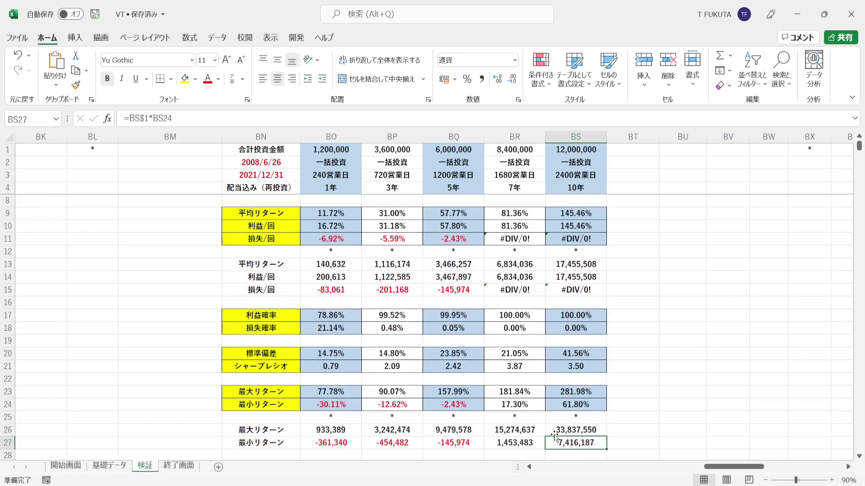
pyautogui.click(550, 391)
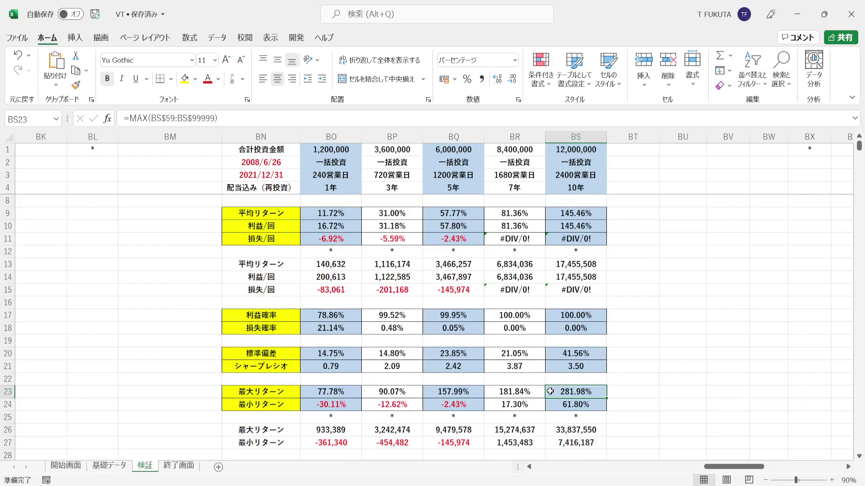
pyautogui.click(550, 403)
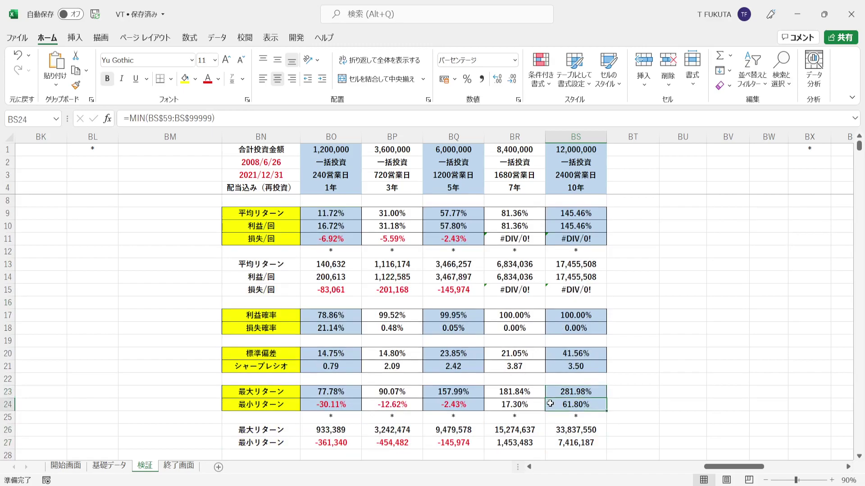
pyautogui.click(547, 427)
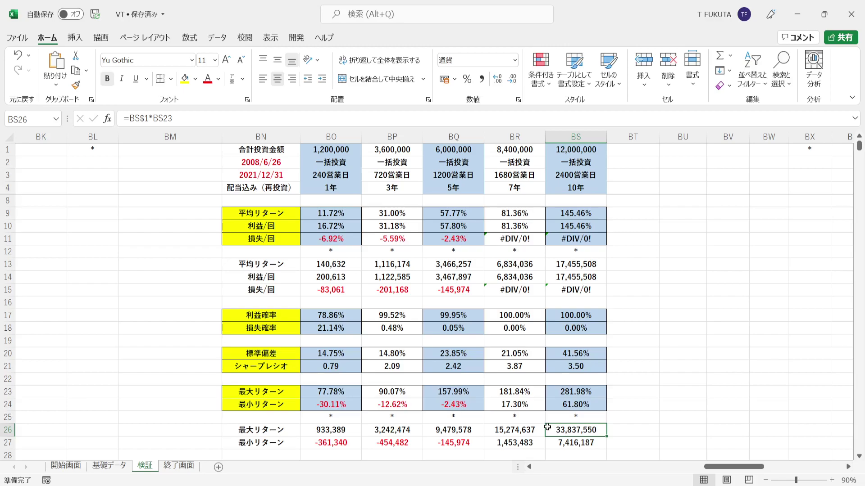
pyautogui.click(548, 442)
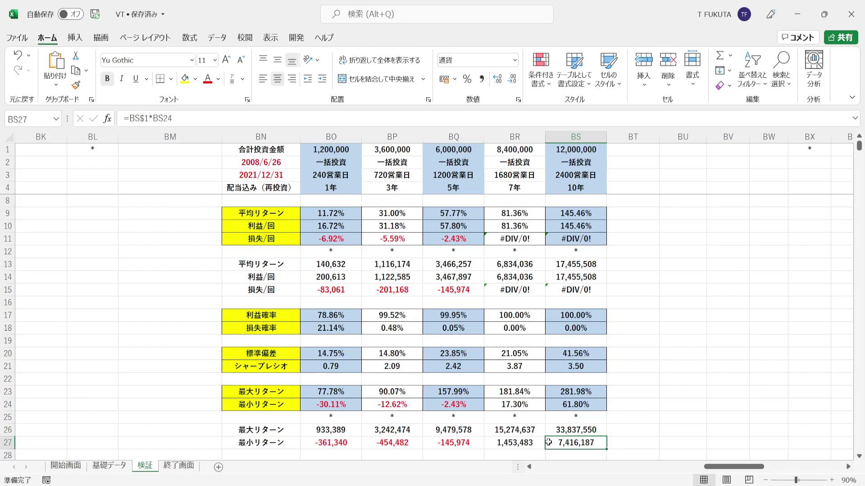
# - Go from the 10年 lump-sum column back to the 積立投資 versus 一括投資 comparison tables in rows 31 to 43
pyautogui.click(554, 187)
pyautogui.hotkey('ctrl', 'z')
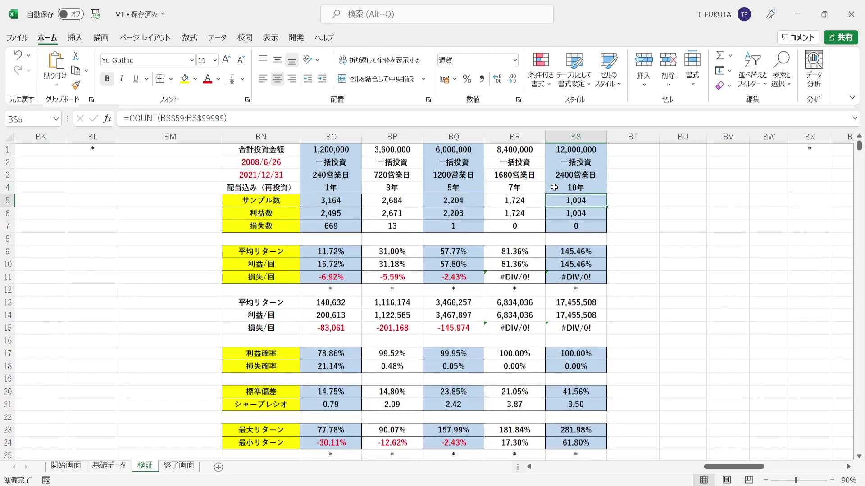
pyautogui.click(185, 151)
pyautogui.hotkey('ctrl', 'Left')
pyautogui.hotkey('ctrl', 'Left')
pyautogui.hotkey('ctrl', 'Left')
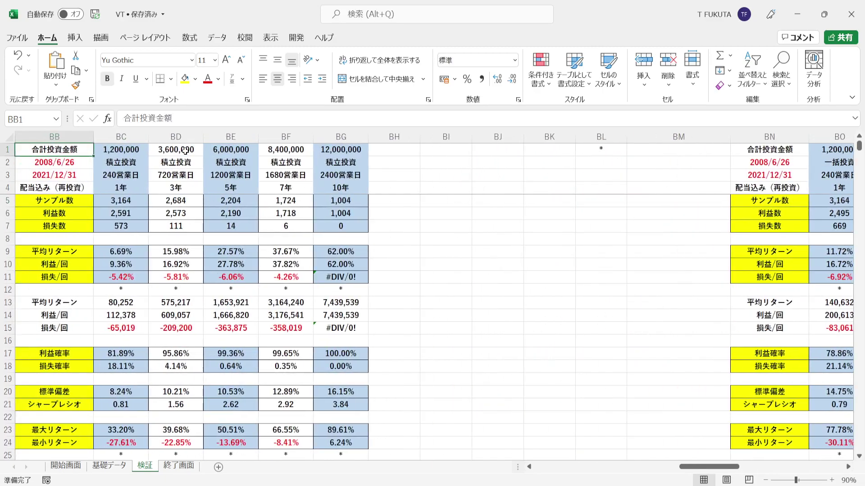
pyautogui.hotkey('ctrl', 'Left')
pyautogui.hotkey('ctrl', 'Down')
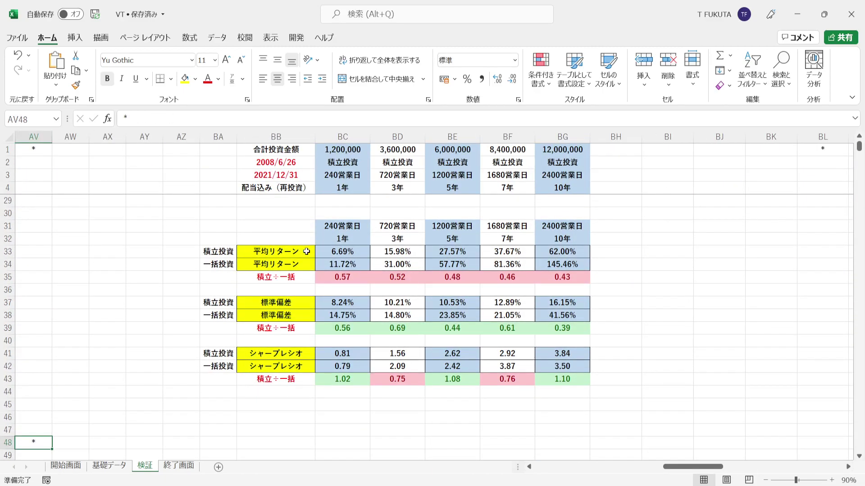
# - Go through the comparison labels in BB33, BB37 and BB41, and highlight the 平均リターン figures of both methods in BC33:BG34
pyautogui.click(306, 251)
pyautogui.click(300, 303)
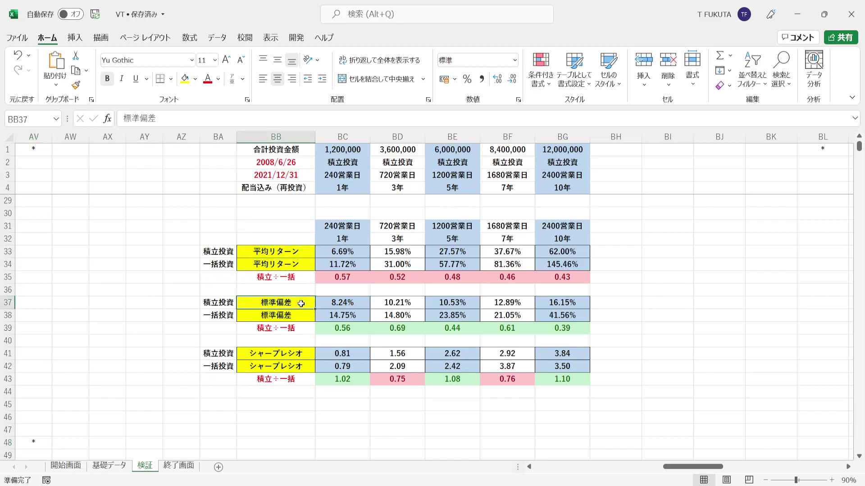
pyautogui.click(308, 354)
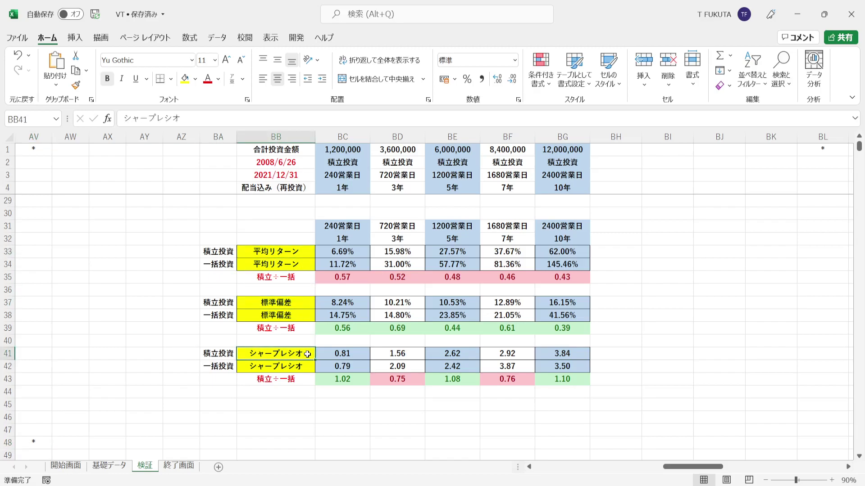
pyautogui.moveTo(302, 251); pyautogui.dragTo(563, 239)
pyautogui.click(324, 252)
pyautogui.moveTo(324, 255); pyautogui.dragTo(547, 264)
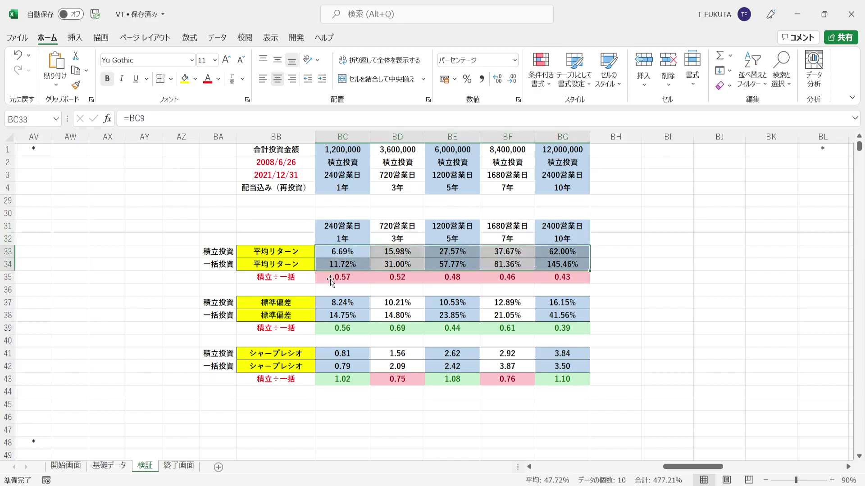
# - Examine the 平均リターン 積立÷一括 ratios in BC35:BG35 against the 積立投資 and 一括投資 labels in BA33:BA34
pyautogui.click(305, 277)
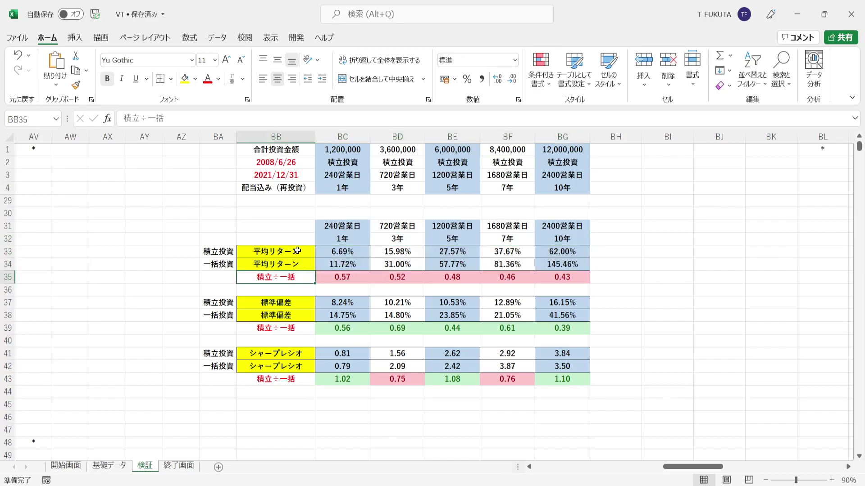
pyautogui.click(356, 278)
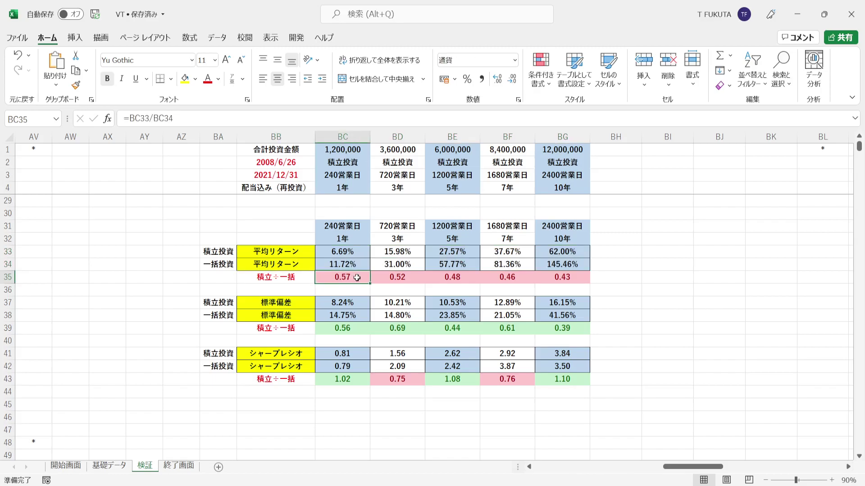
pyautogui.click(477, 277)
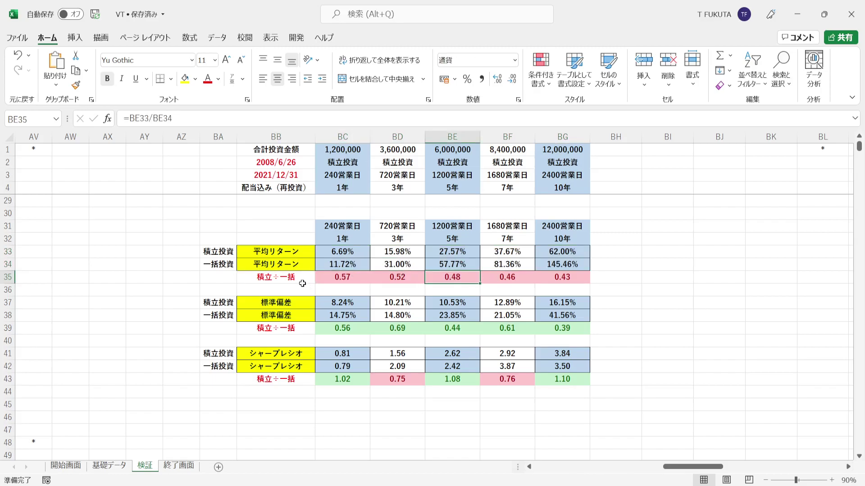
pyautogui.click(325, 278)
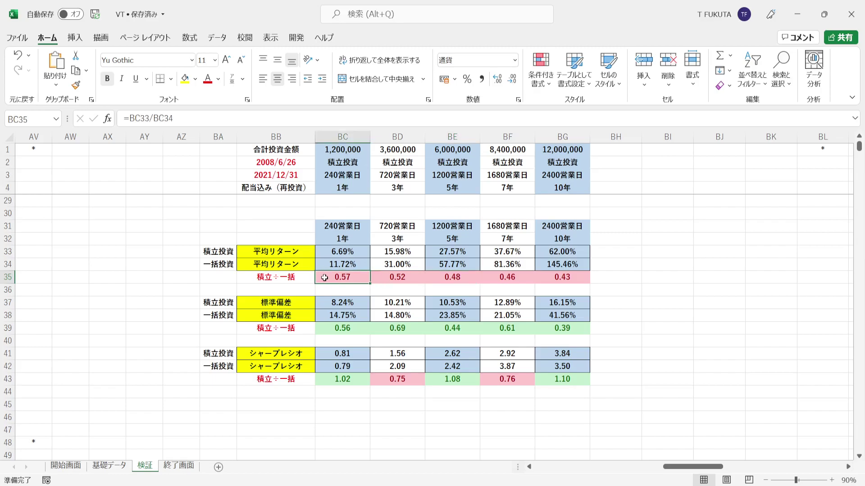
pyautogui.moveTo(357, 277); pyautogui.dragTo(558, 278)
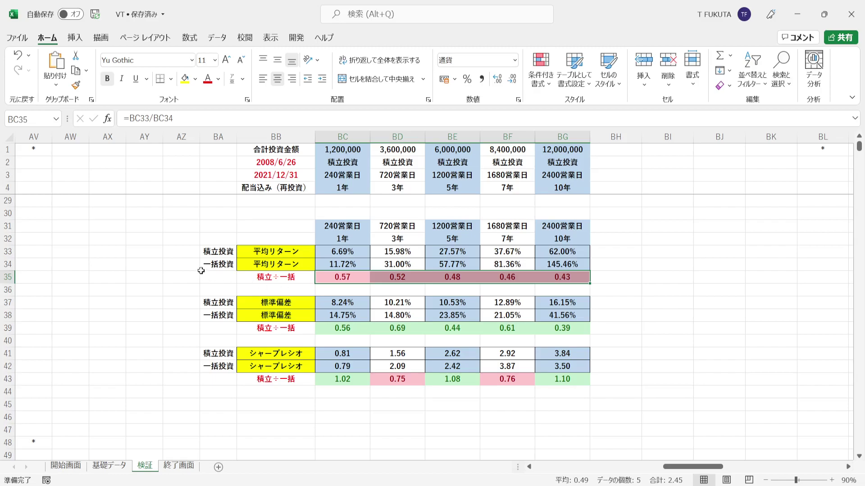
pyautogui.click(218, 252)
pyautogui.click(218, 264)
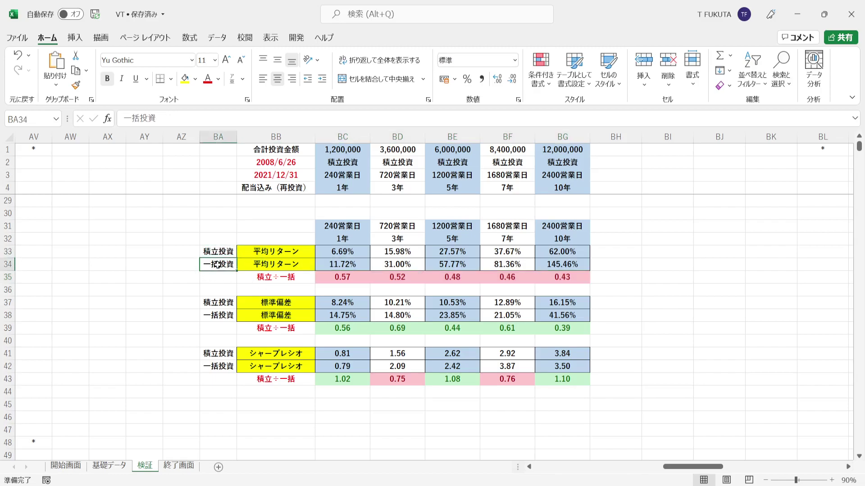
pyautogui.moveTo(318, 277); pyautogui.dragTo(558, 278)
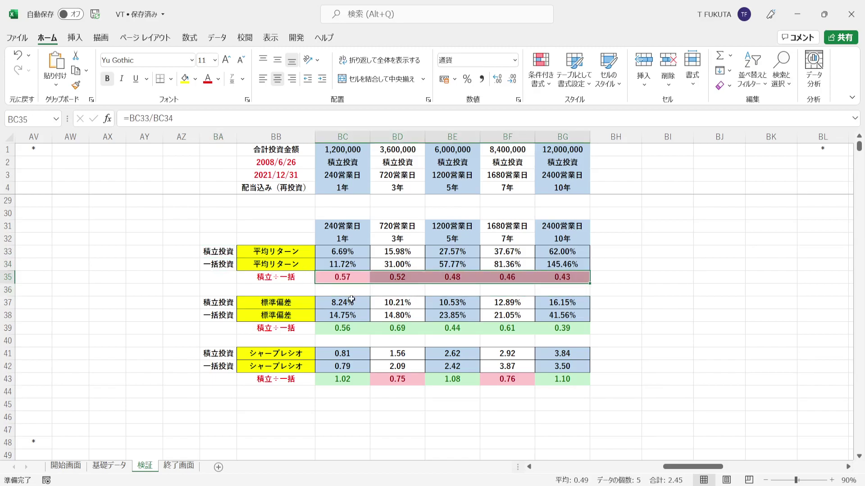
# - Examine the 標準偏差 comparison and highlight its 積立÷一括 ratios for all periods in BC39:BG39
pyautogui.click(302, 305)
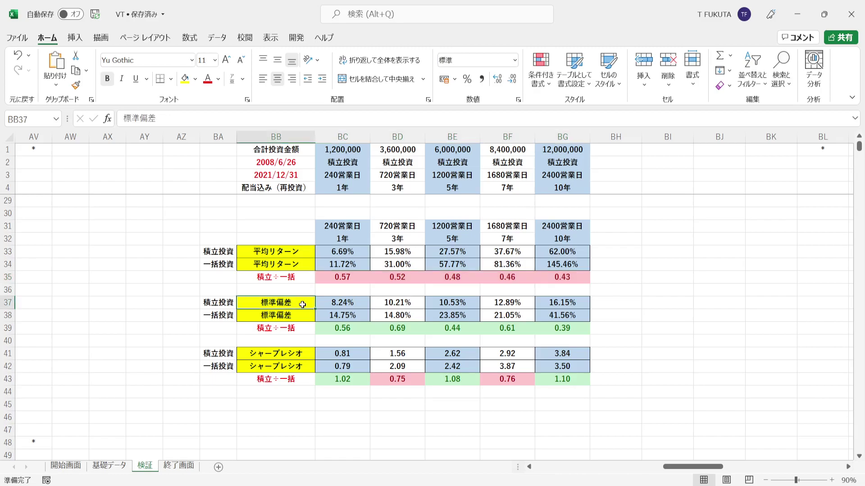
pyautogui.click(306, 326)
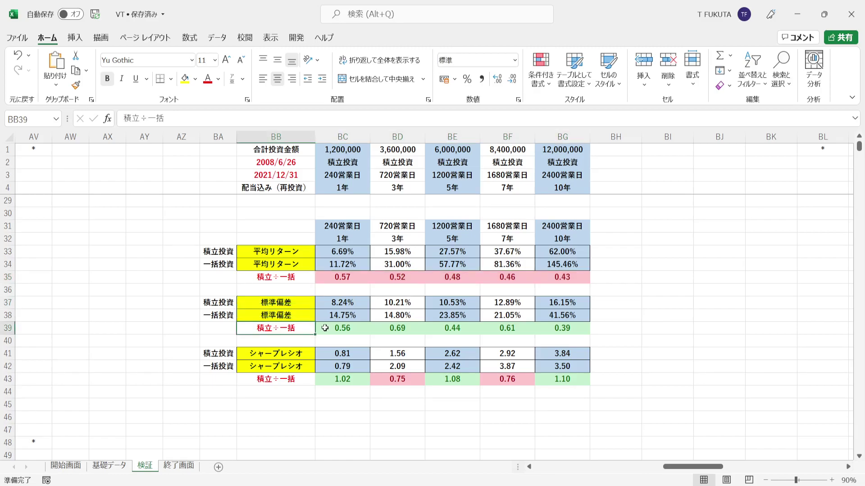
pyautogui.moveTo(325, 328); pyautogui.dragTo(560, 328)
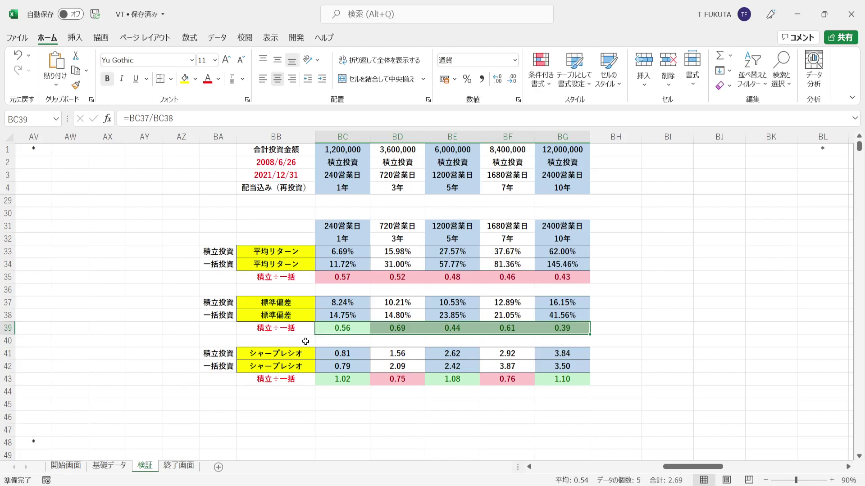
pyautogui.click(307, 331)
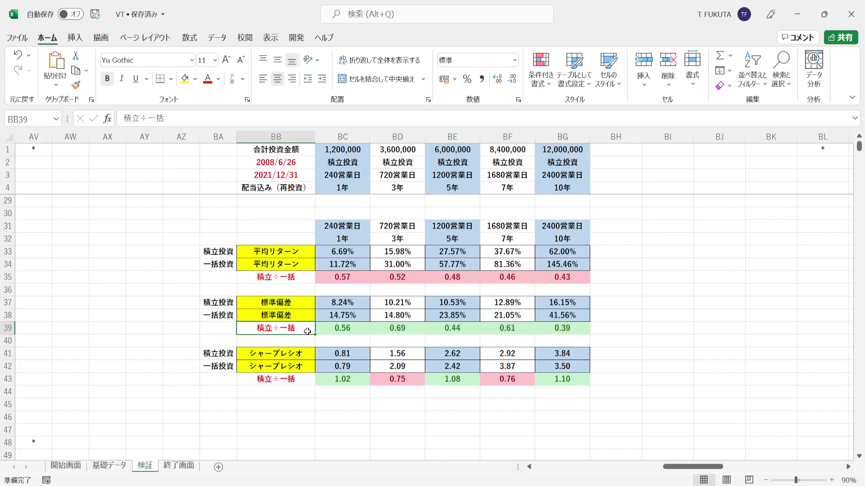
pyautogui.click(355, 328)
pyautogui.moveTo(356, 329); pyautogui.dragTo(546, 327)
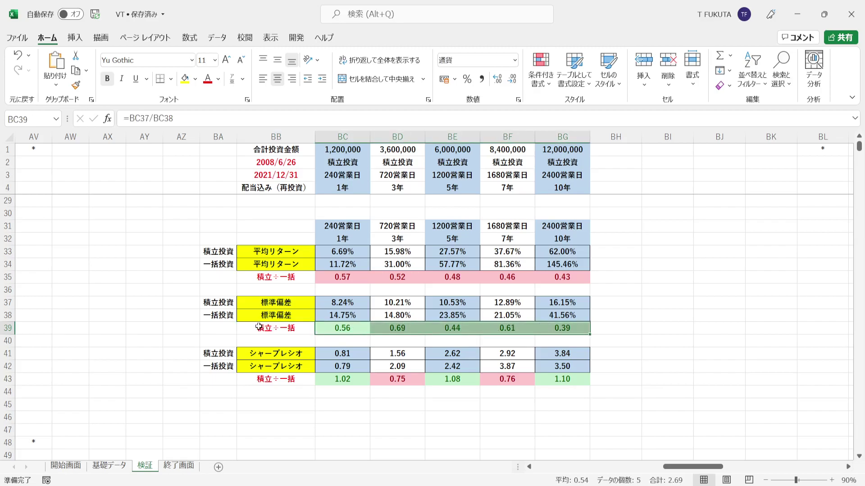
# - Compare the 1年 ratios in BC35 and BC39, and move on to the シャープレシオ comparison's 積立÷一括 label in BB43
pyautogui.click(323, 278)
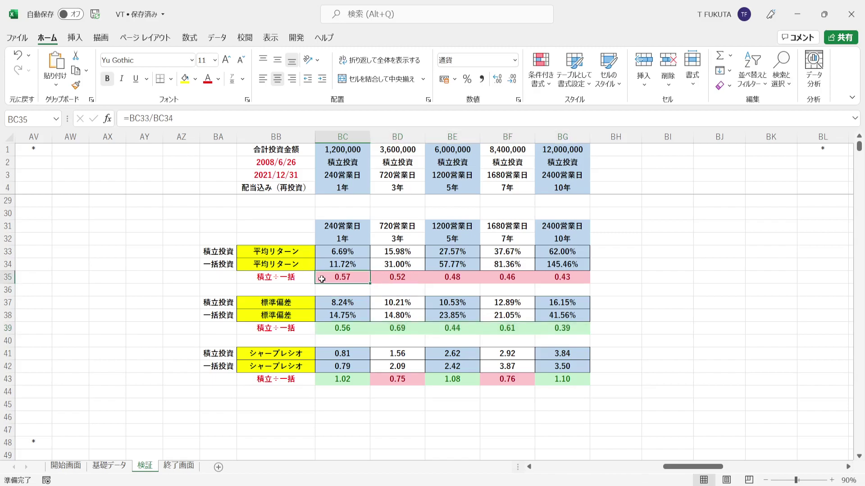
pyautogui.click(326, 331)
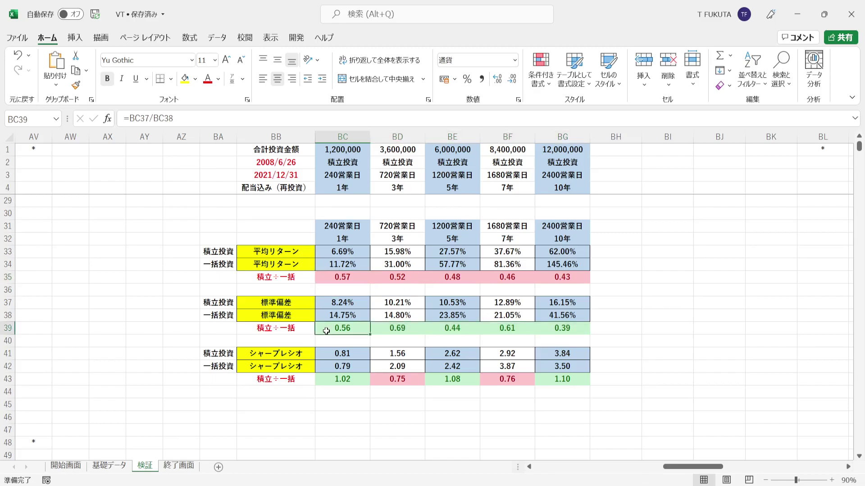
pyautogui.click(308, 253)
pyautogui.click(301, 299)
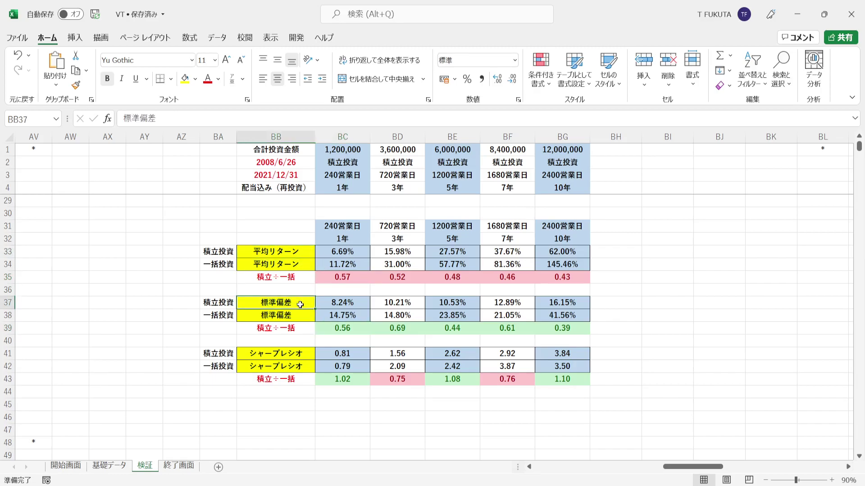
pyautogui.click(308, 357)
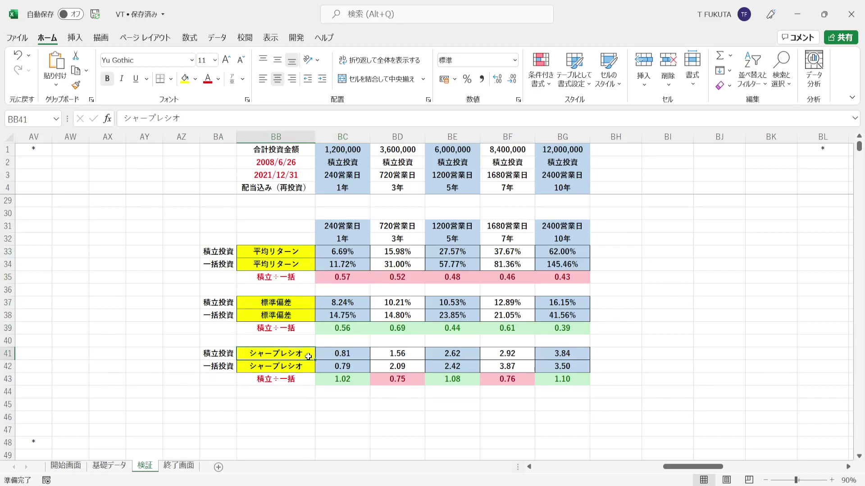
pyautogui.click(307, 381)
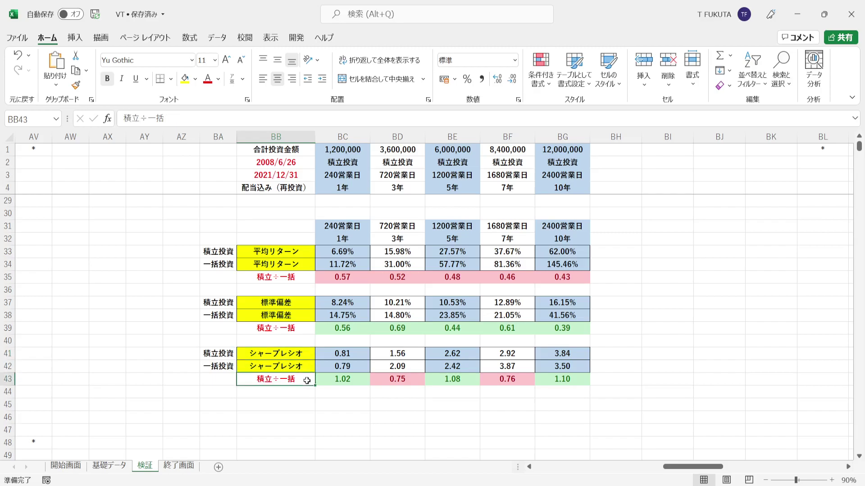
# - Inspect the シャープレシオ 積立÷一括 ratios in row 43, contrasting the 1年, 5年 and 10年 periods with the 3年 and 7年 periods
pyautogui.click(360, 381)
pyautogui.click(378, 381)
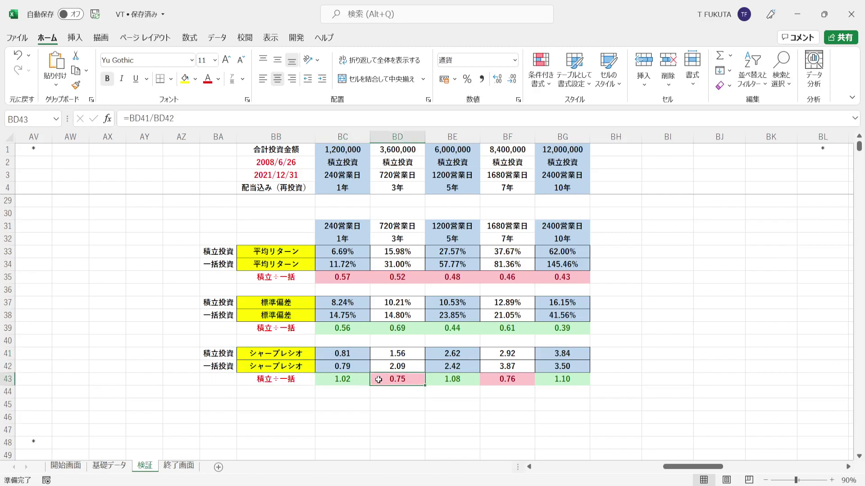
pyautogui.moveTo(333, 382)
pyautogui.mouseDown()
pyautogui.moveTo(546, 380)
pyautogui.moveTo(343, 380)
pyautogui.mouseUp()
pyautogui.click(429, 379)
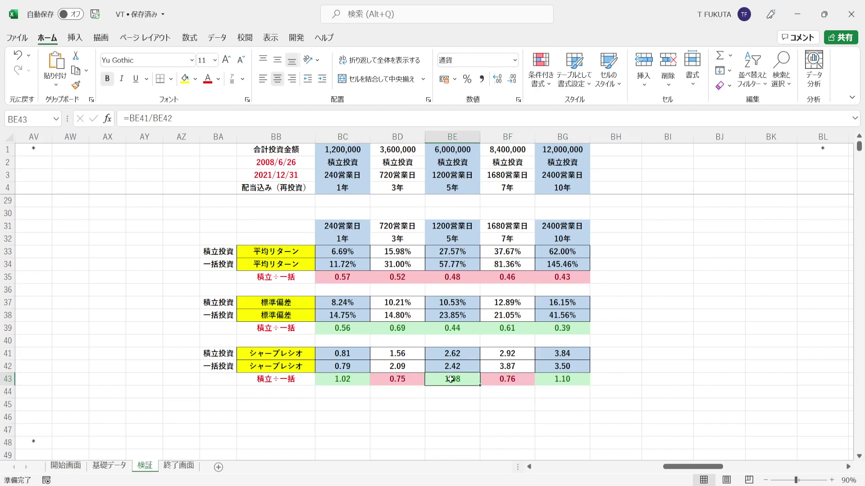
pyautogui.click(543, 379)
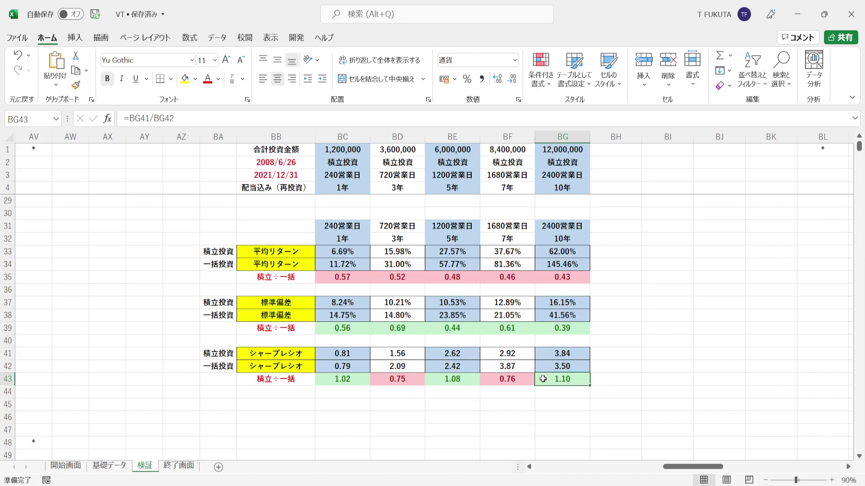
pyautogui.click(377, 377)
pyautogui.click(488, 378)
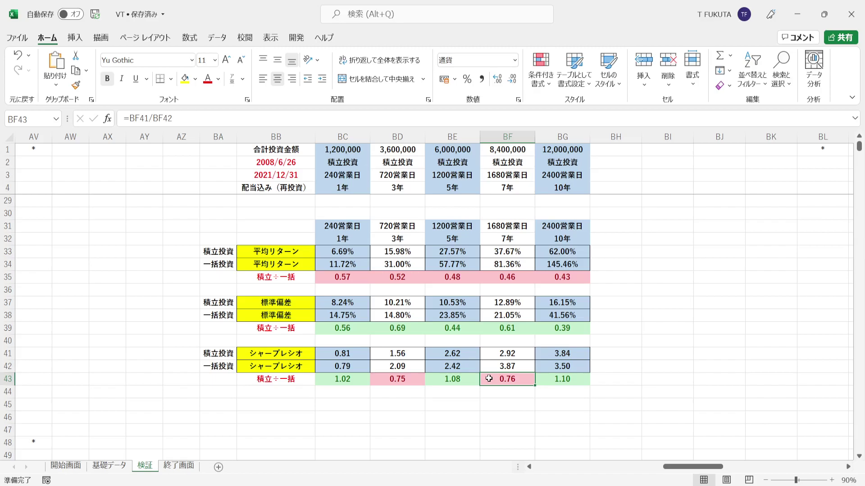
# - Compare the 積立÷一括 ratios for the 1年, 5年 and 10年 periods across rows 35, 39 and 43
pyautogui.click(324, 379)
pyautogui.click(442, 379)
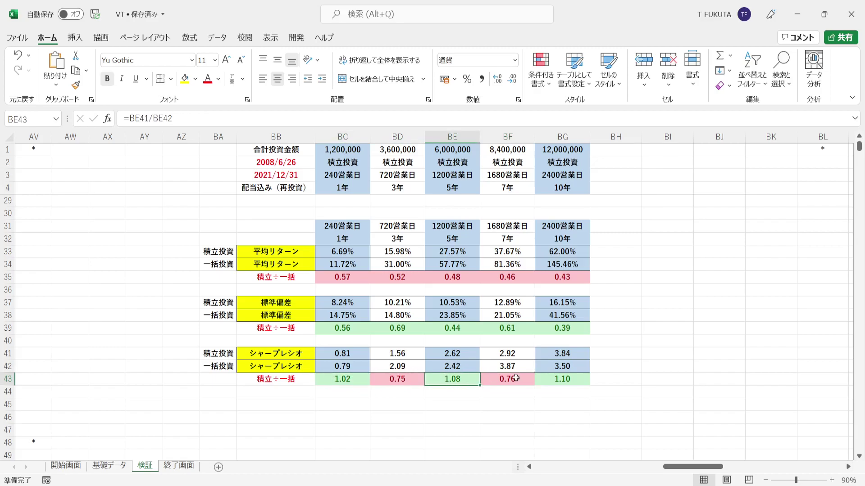
pyautogui.click(544, 378)
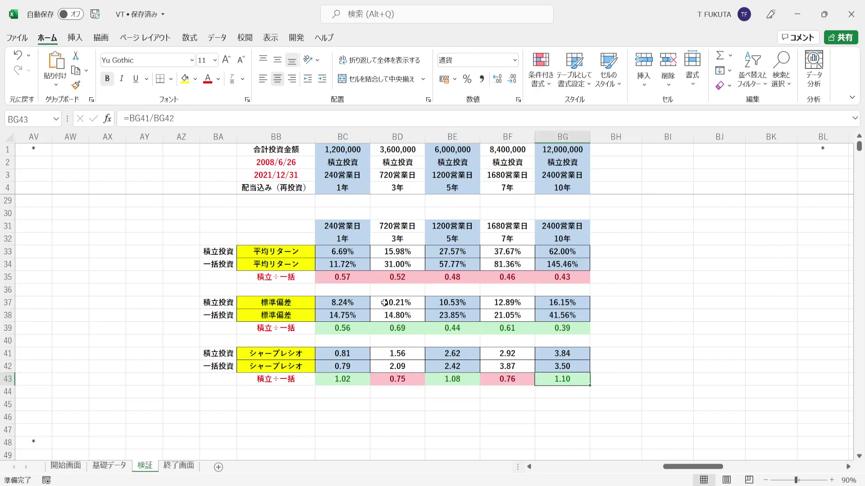
pyautogui.click(325, 277)
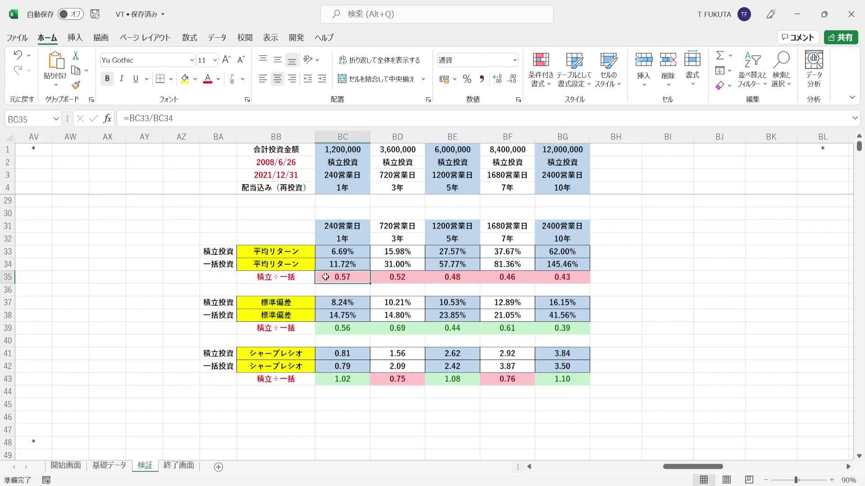
pyautogui.click(436, 274)
pyautogui.click(545, 276)
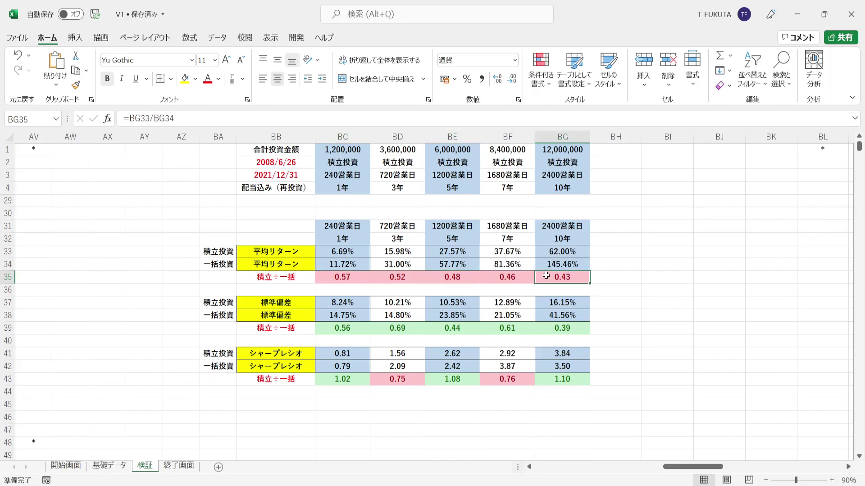
pyautogui.click(319, 325)
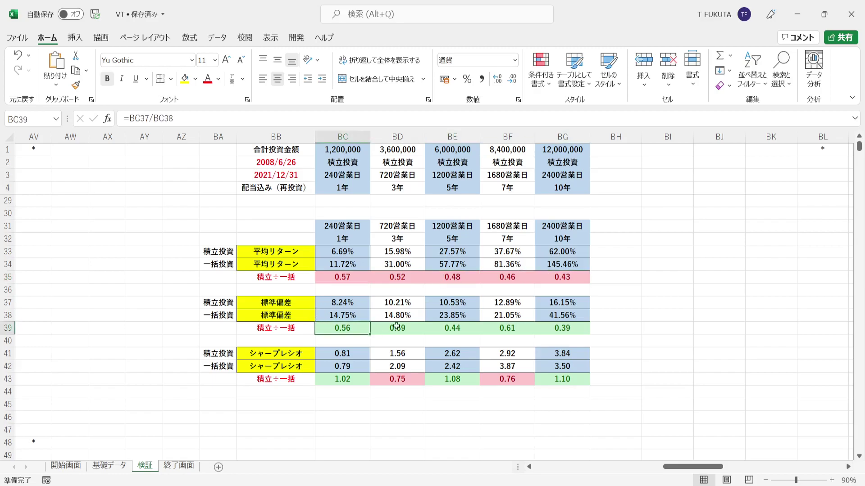
pyautogui.click(436, 327)
pyautogui.click(546, 329)
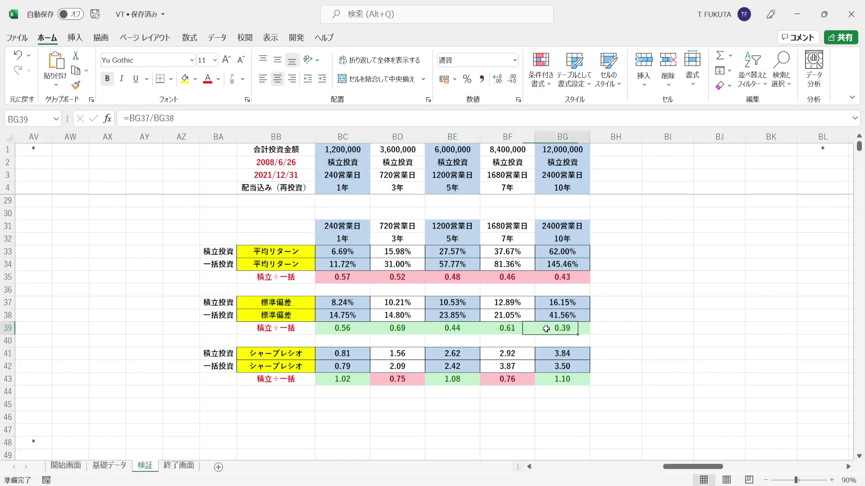
pyautogui.click(328, 380)
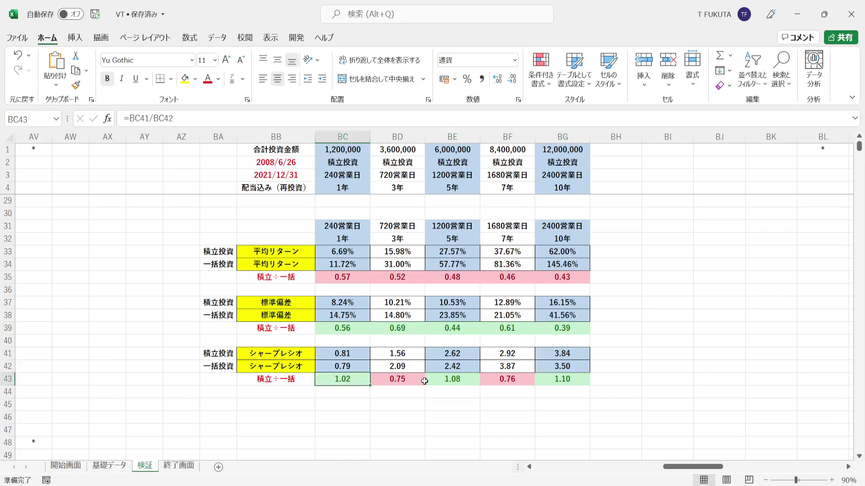
pyautogui.click(429, 380)
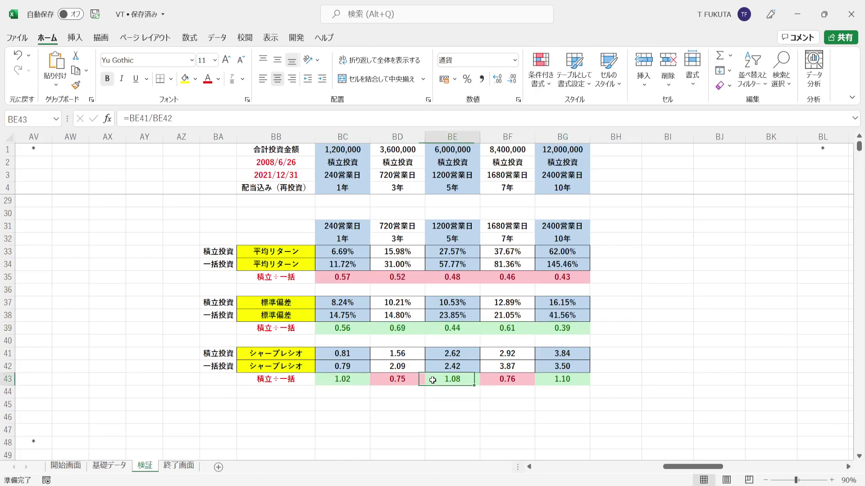
pyautogui.click(555, 379)
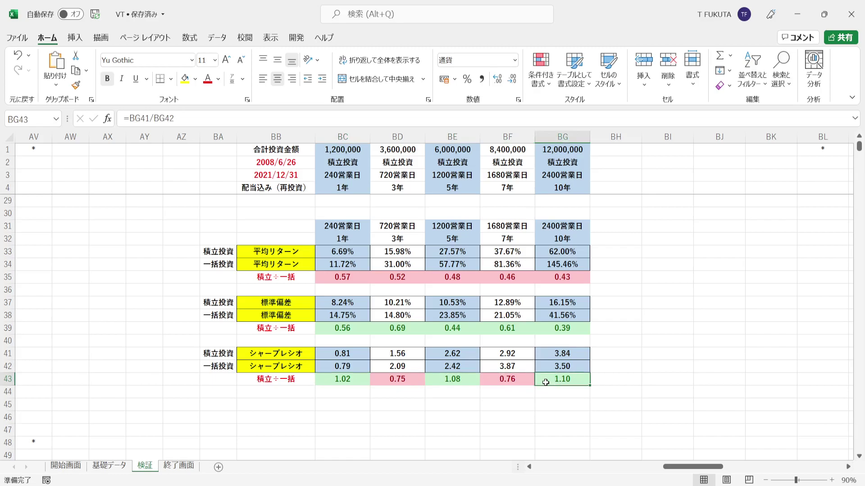
# - Compare the 積立÷一括 ratios for the 3年 and 7年 periods in rows 43, 39 and 35, returning to シャープレシオ
pyautogui.click(385, 381)
pyautogui.click(484, 379)
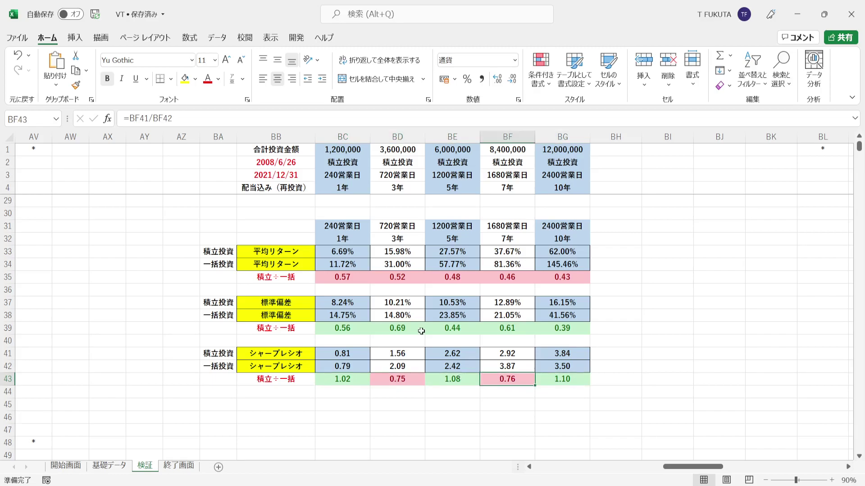
pyautogui.click(376, 328)
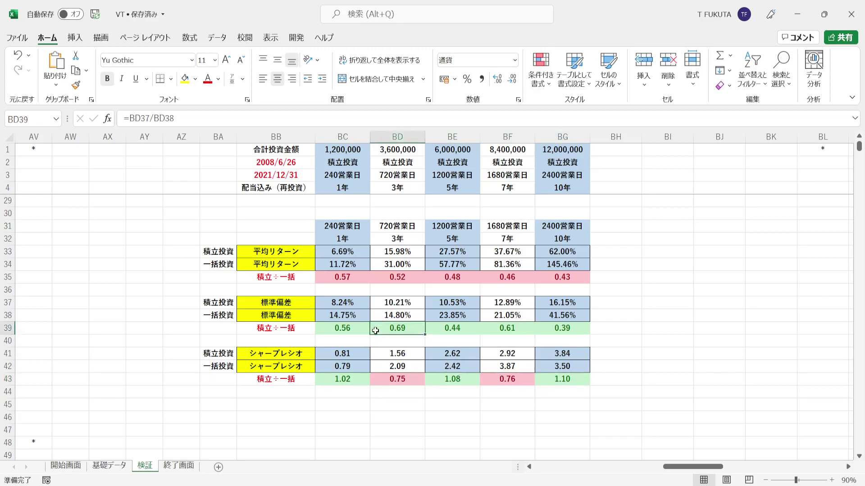
pyautogui.click(486, 330)
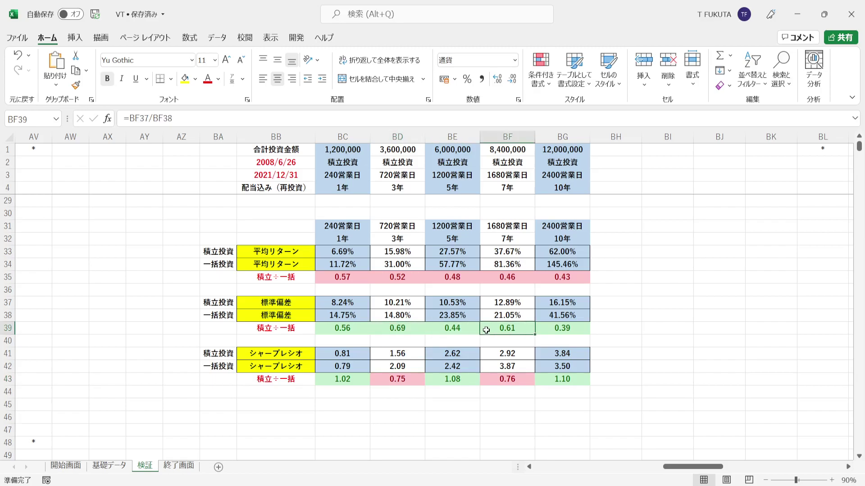
pyautogui.click(381, 279)
pyautogui.click(492, 278)
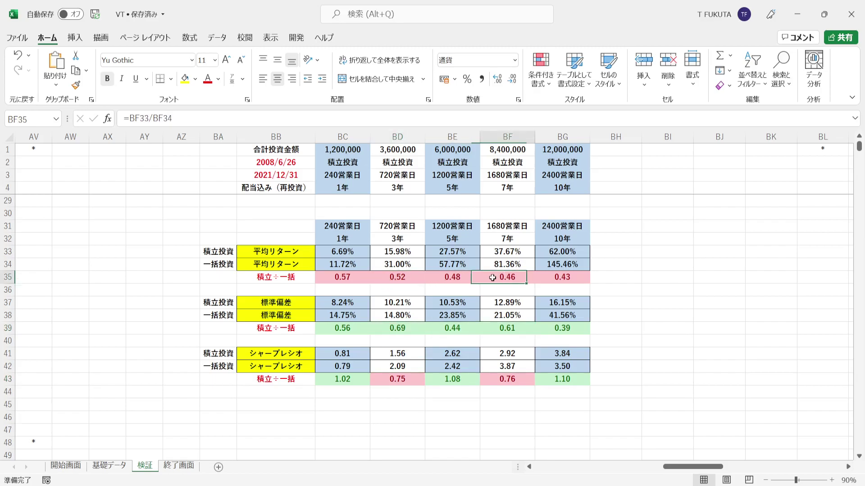
pyautogui.click(382, 379)
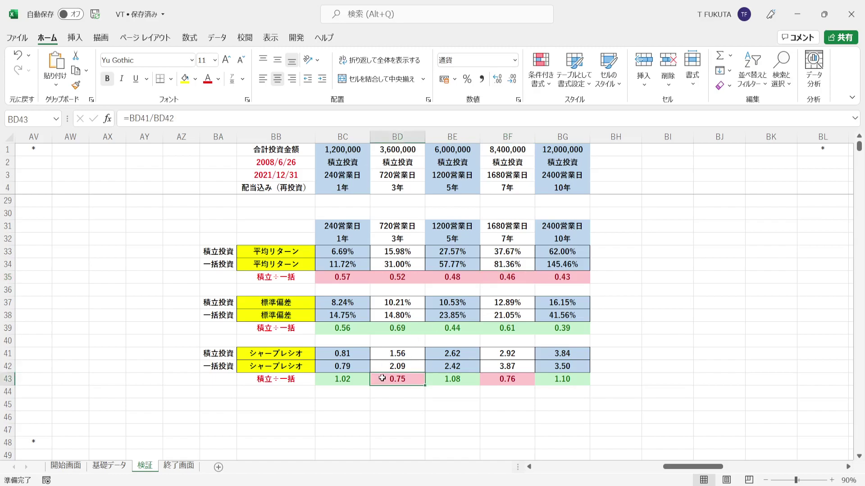
pyautogui.click(491, 381)
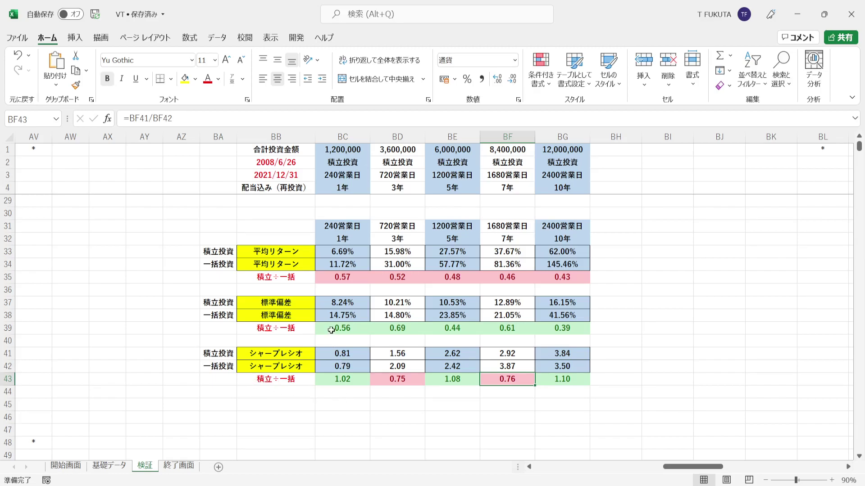
# - Review the 標準偏差 ratios in BC39:BG39 and シャープレシオ ratios in BC43:BG43 against the 積立投資 and 一括投資 labels in BA33:BA34
pyautogui.moveTo(324, 327); pyautogui.dragTo(551, 331)
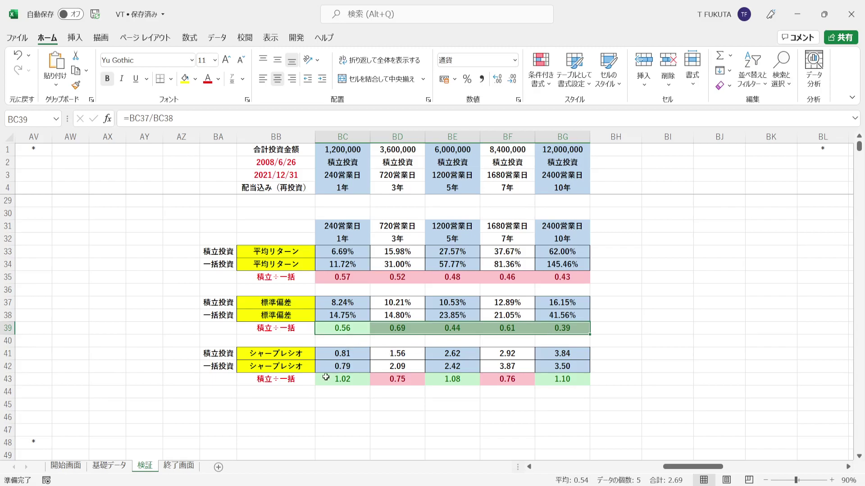
pyautogui.moveTo(325, 383); pyautogui.dragTo(539, 379)
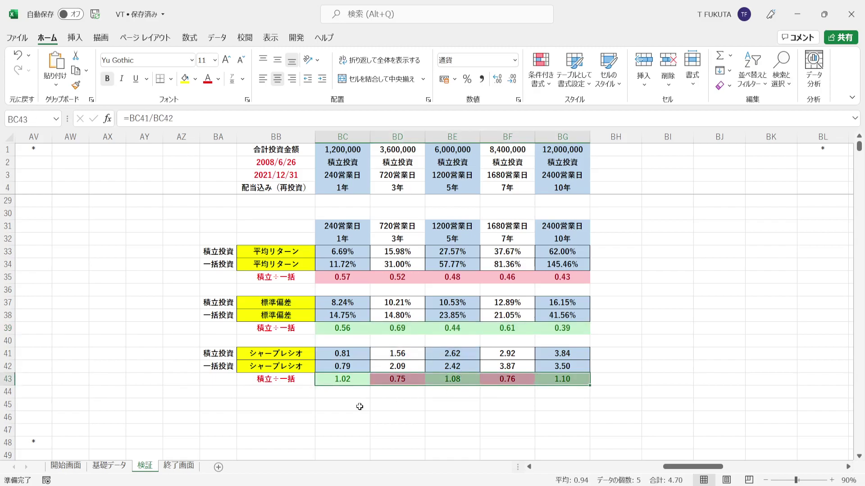
pyautogui.click(212, 255)
pyautogui.click(215, 265)
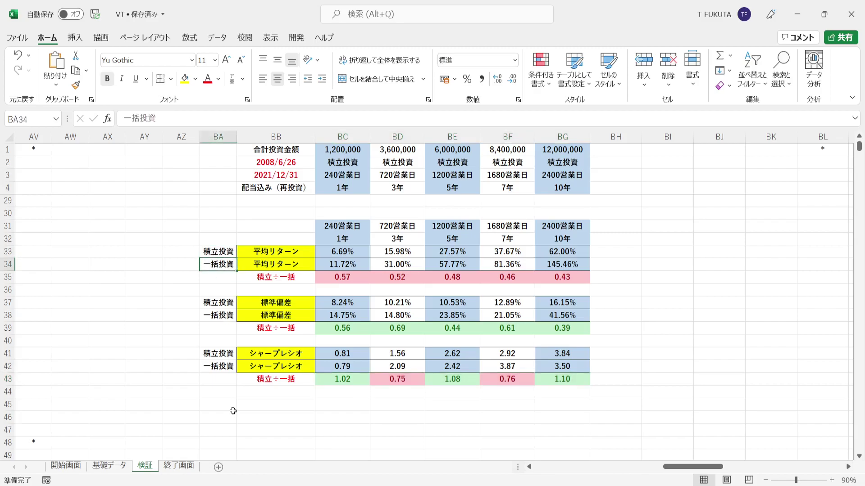
# - Show the 終了画面 sheet and go to the comment request line in A2
pyautogui.click(179, 467)
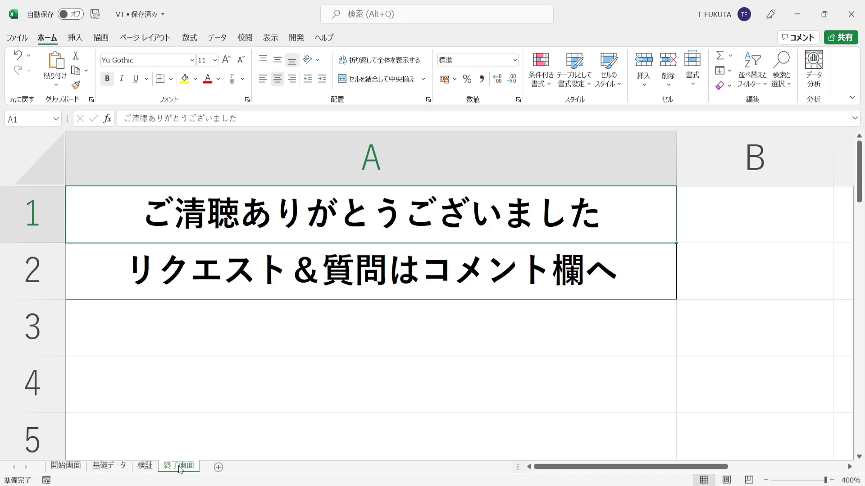
pyautogui.press('Down')
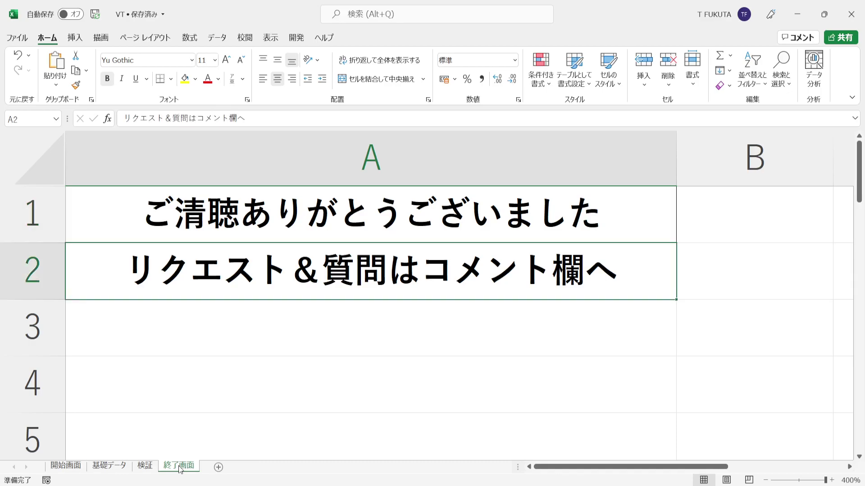